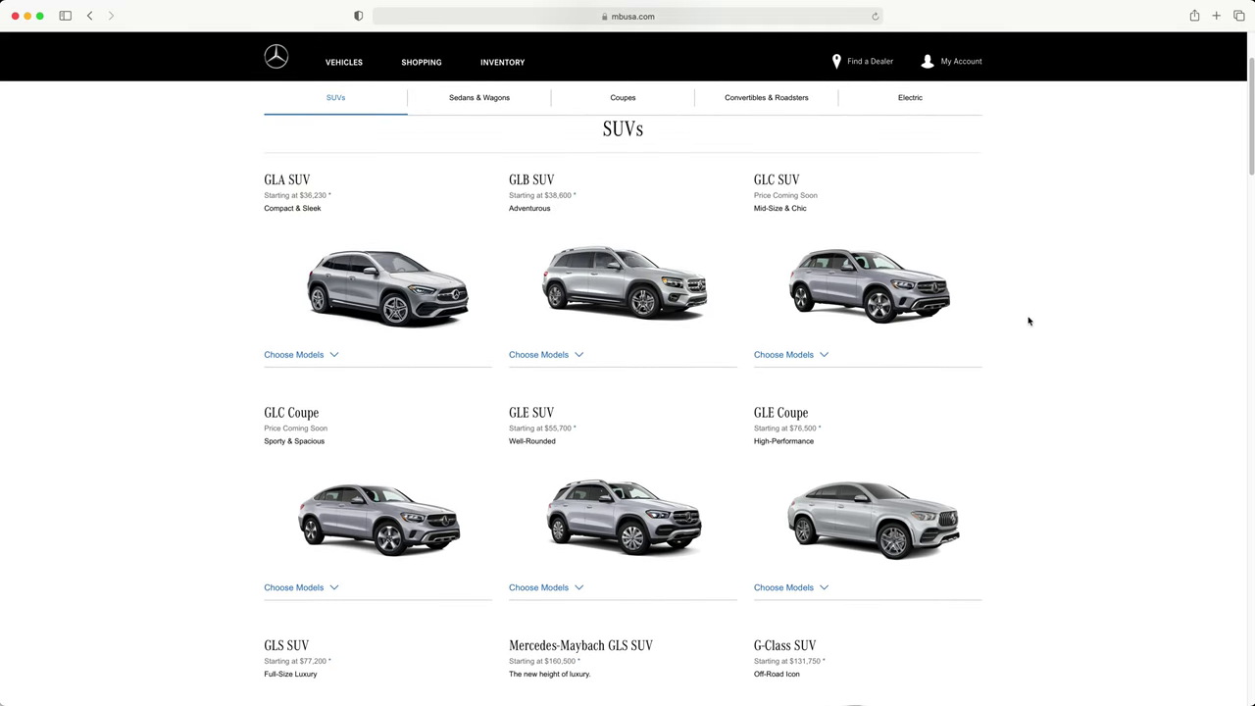
Browse the SUV lineup on the Build Your Own page, down to the start of the Sedans & Wagons section
{"action": "scroll", "coordinate": [1015, 305], "scroll_direction": "down", "scroll_amount": 2}
{"action": "scroll", "coordinate": [980, 294], "scroll_direction": "up", "scroll_amount": 3}
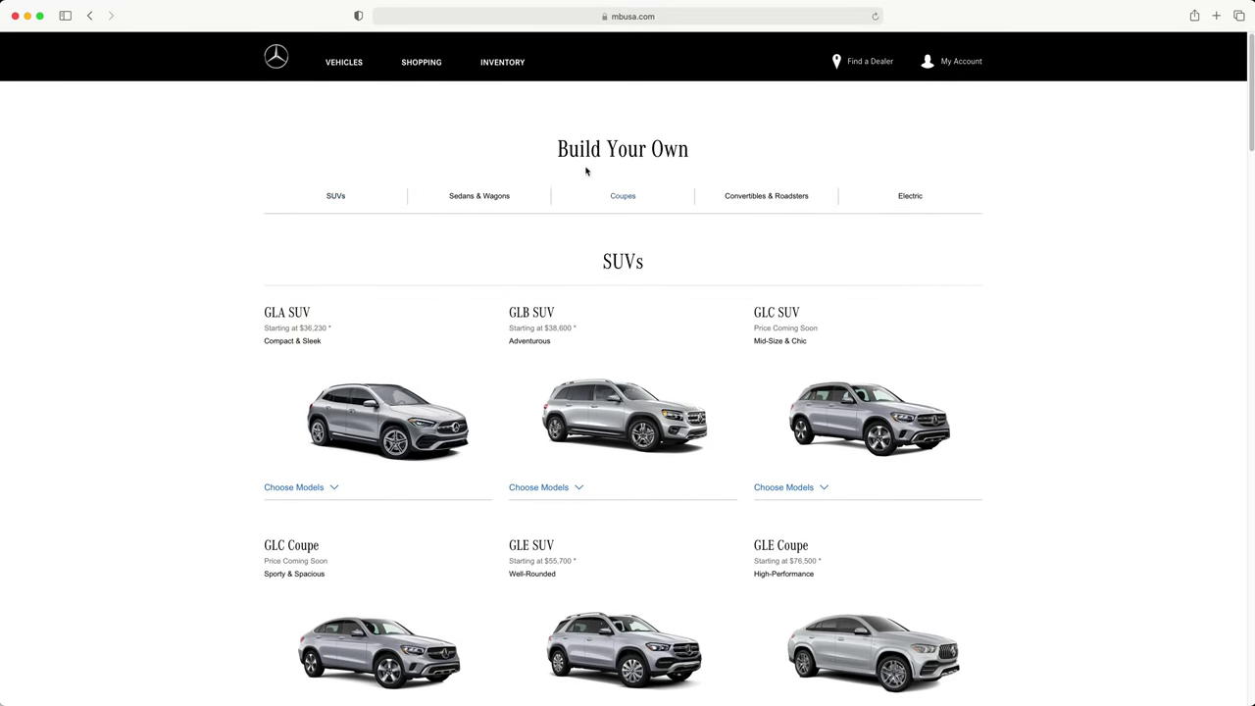
{"action": "scroll", "coordinate": [716, 128], "scroll_direction": "down", "scroll_amount": 5}
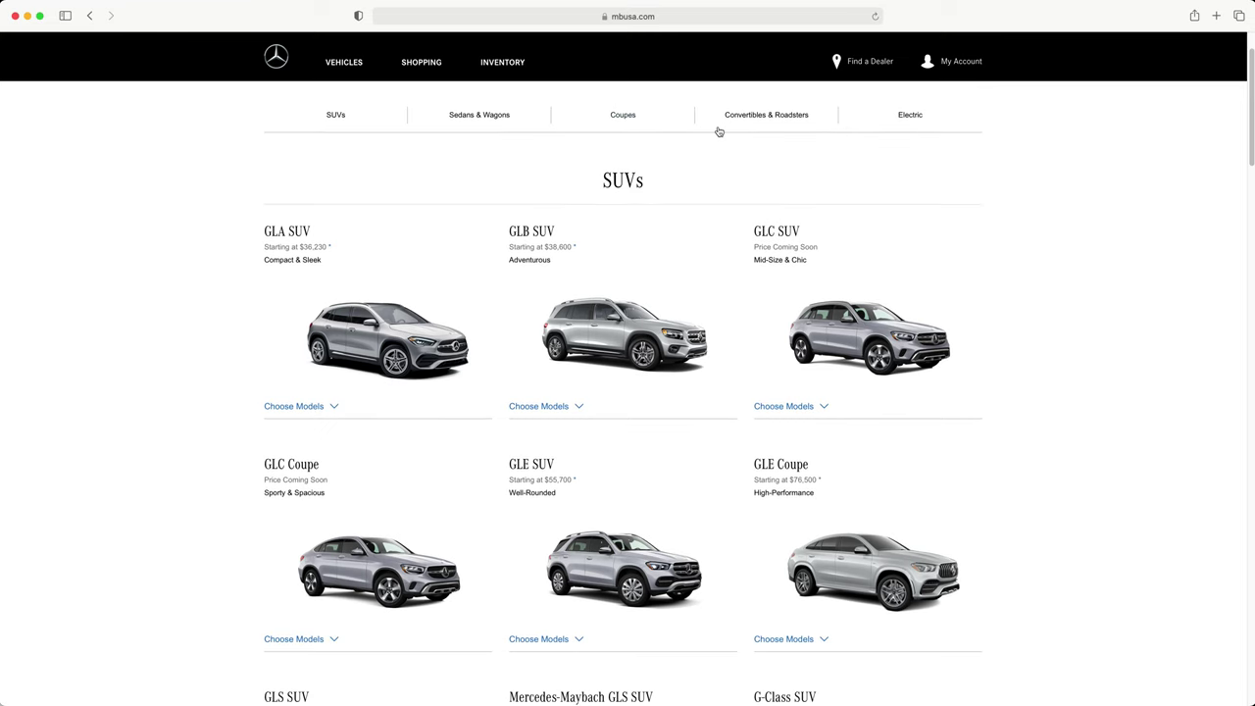
{"action": "scroll", "coordinate": [1057, 361], "scroll_direction": "down", "scroll_amount": 4}
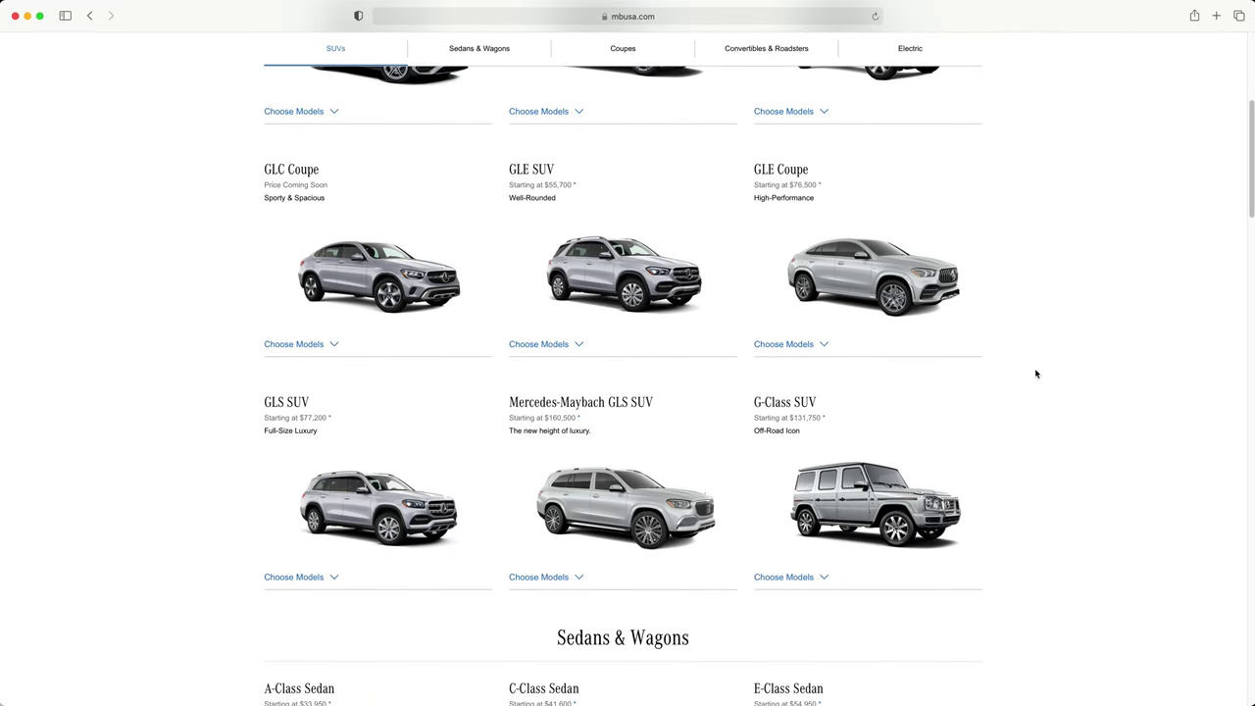
{"action": "scroll", "coordinate": [1041, 389], "scroll_direction": "down", "scroll_amount": 1}
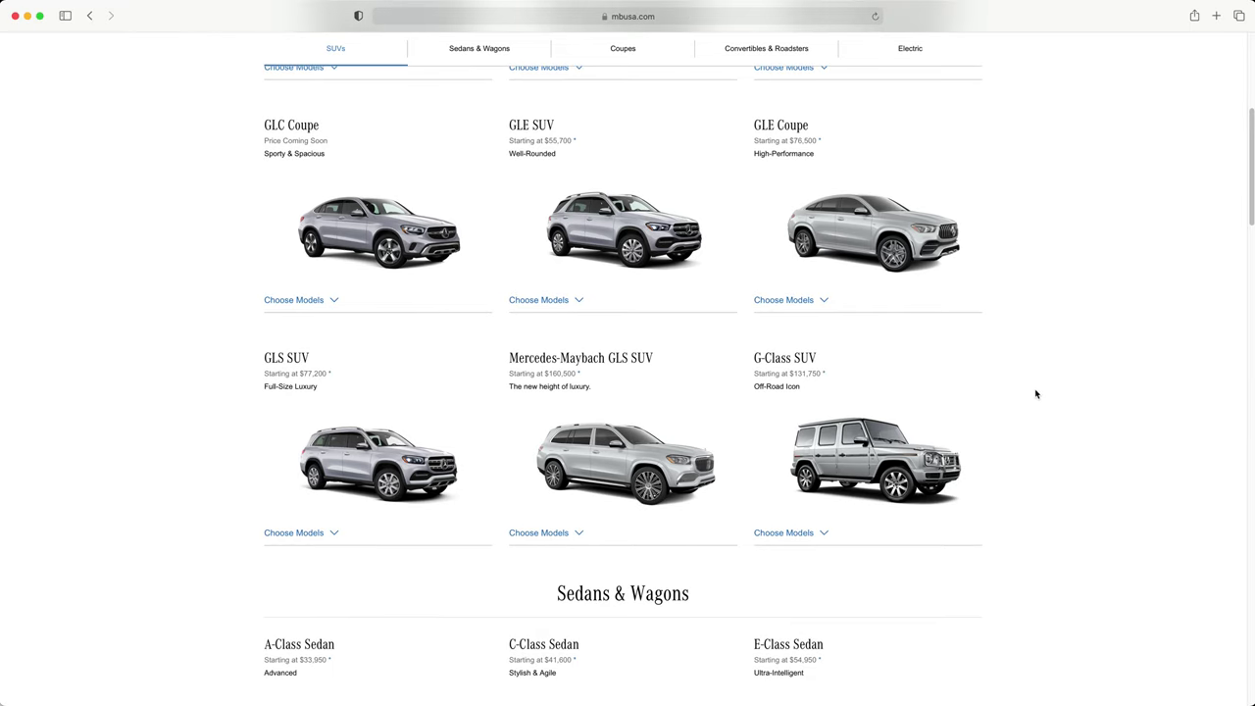
{"action": "scroll", "coordinate": [1035, 394], "scroll_direction": "down", "scroll_amount": 2}
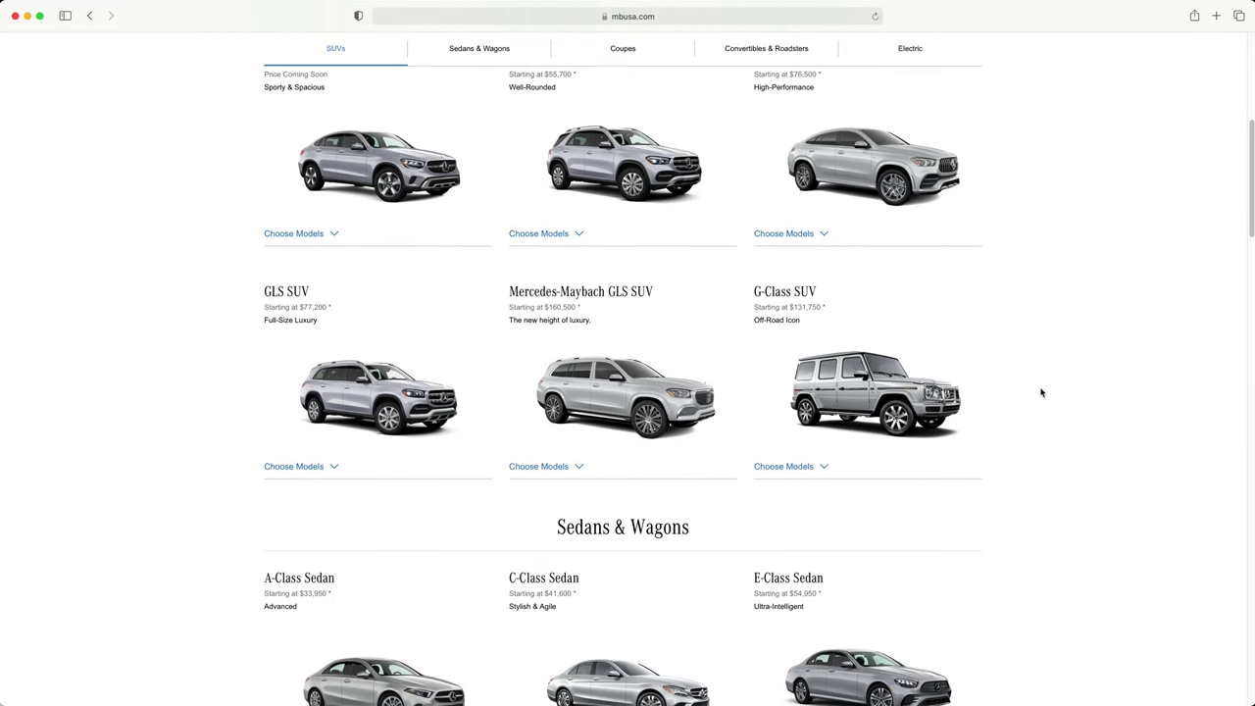
{"action": "scroll", "coordinate": [1038, 386], "scroll_direction": "down", "scroll_amount": 4}
{"action": "scroll", "coordinate": [1031, 391], "scroll_direction": "up", "scroll_amount": 4}
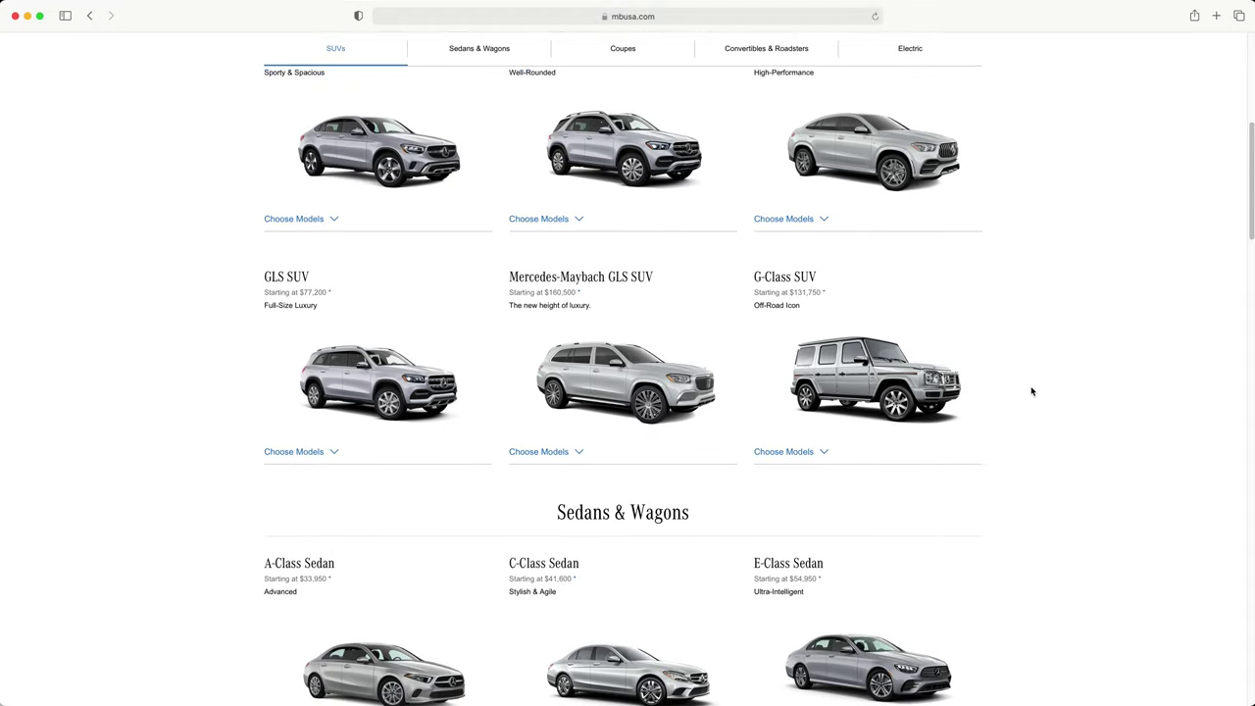
{"action": "scroll", "coordinate": [1030, 391], "scroll_direction": "up", "scroll_amount": 1}
{"action": "scroll", "coordinate": [1029, 392], "scroll_direction": "up", "scroll_amount": 5}
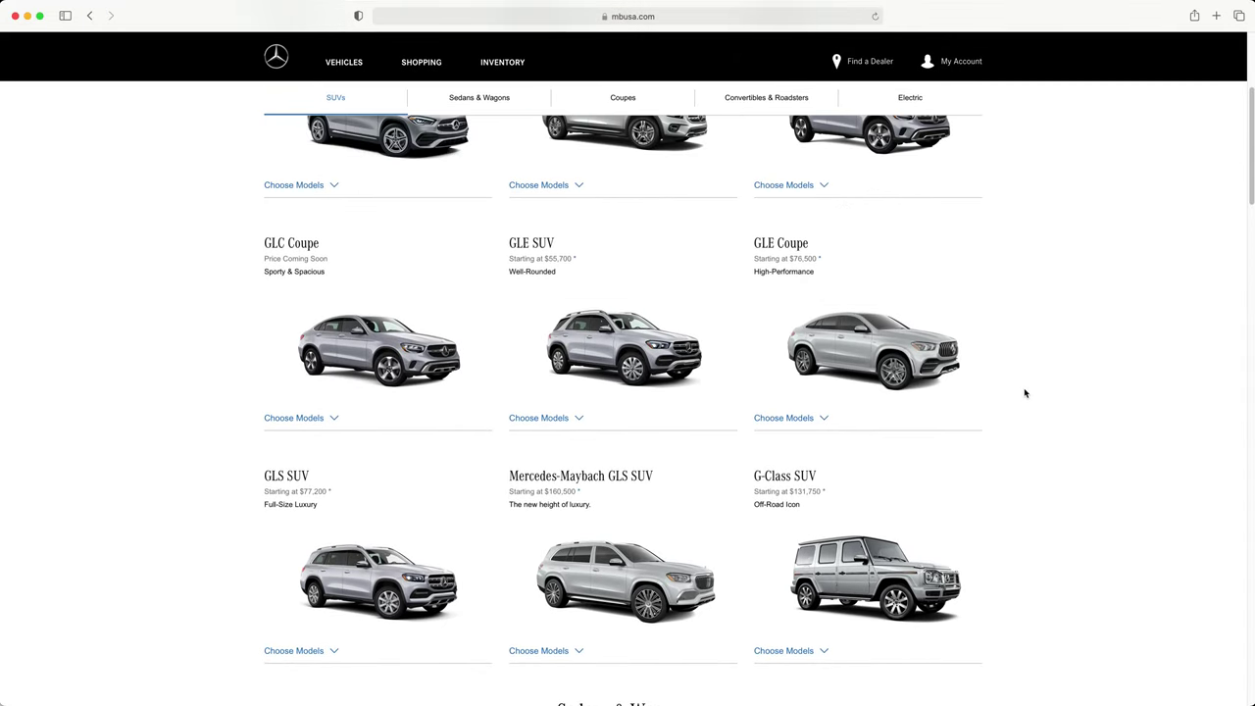
View the available models for the GLE Coupe and the GLE SUV
{"action": "left_click", "coordinate": [823, 418]}
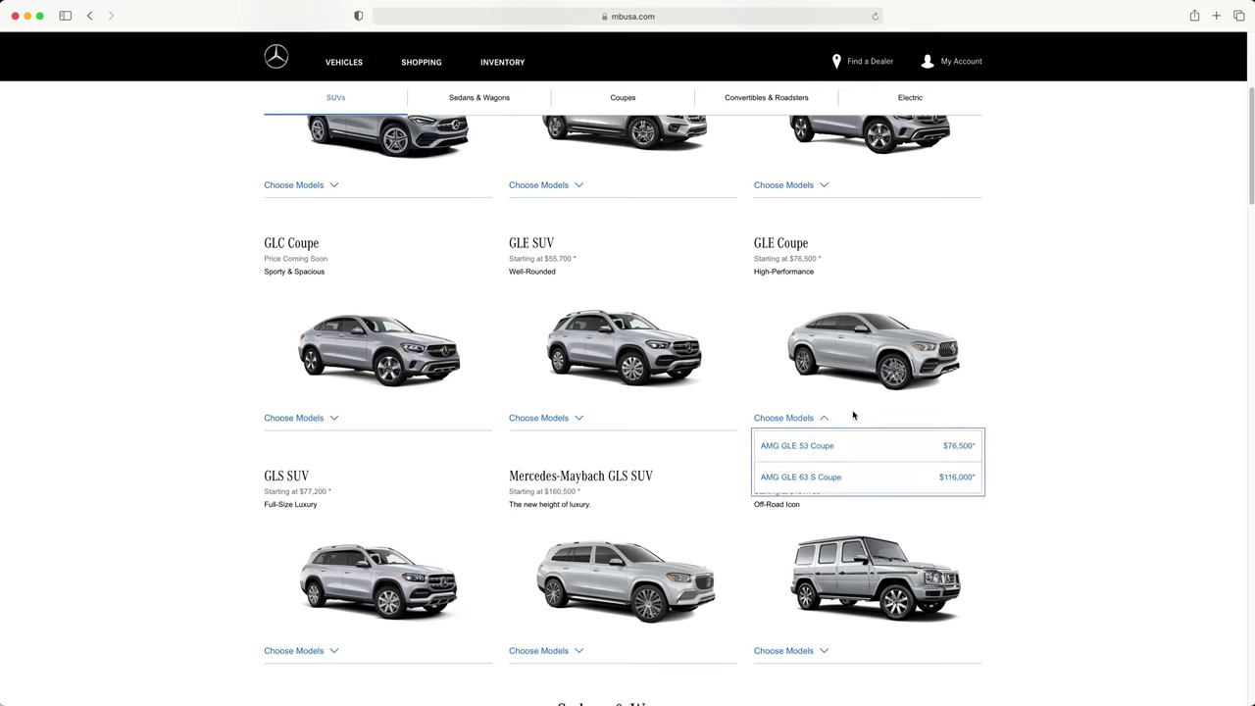
{"action": "left_click", "coordinate": [577, 418]}
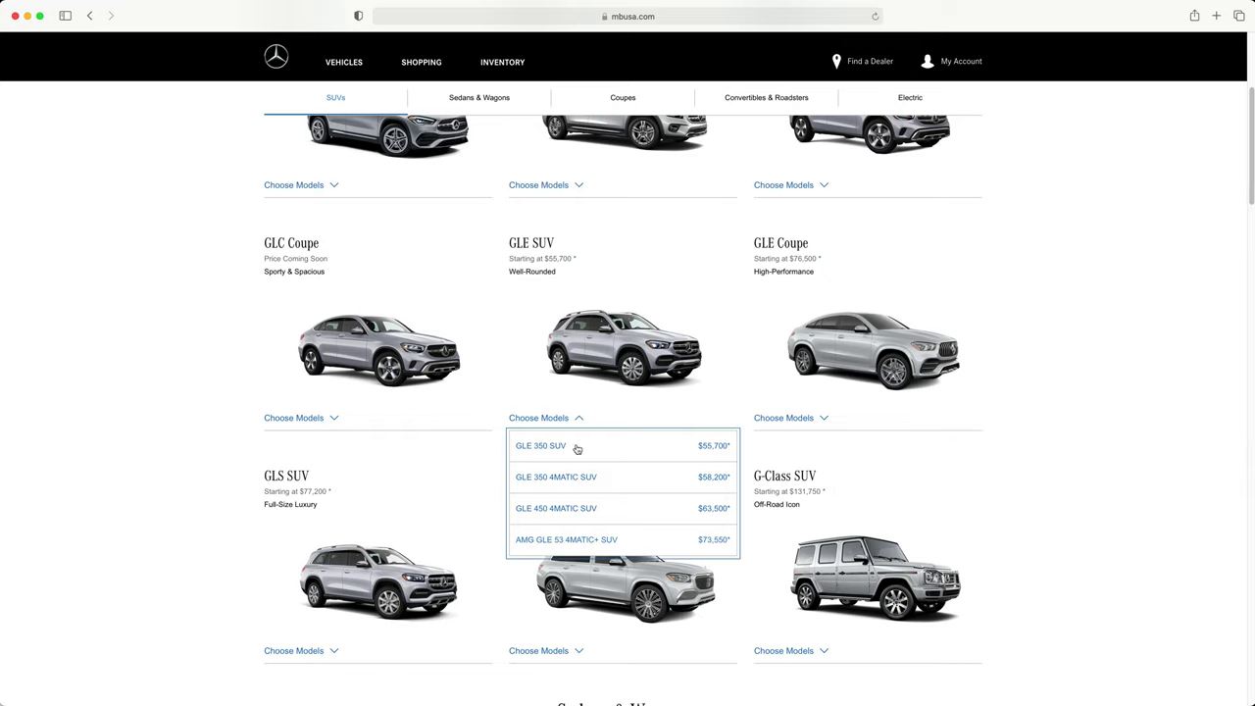
{"action": "double_click", "coordinate": [834, 423]}
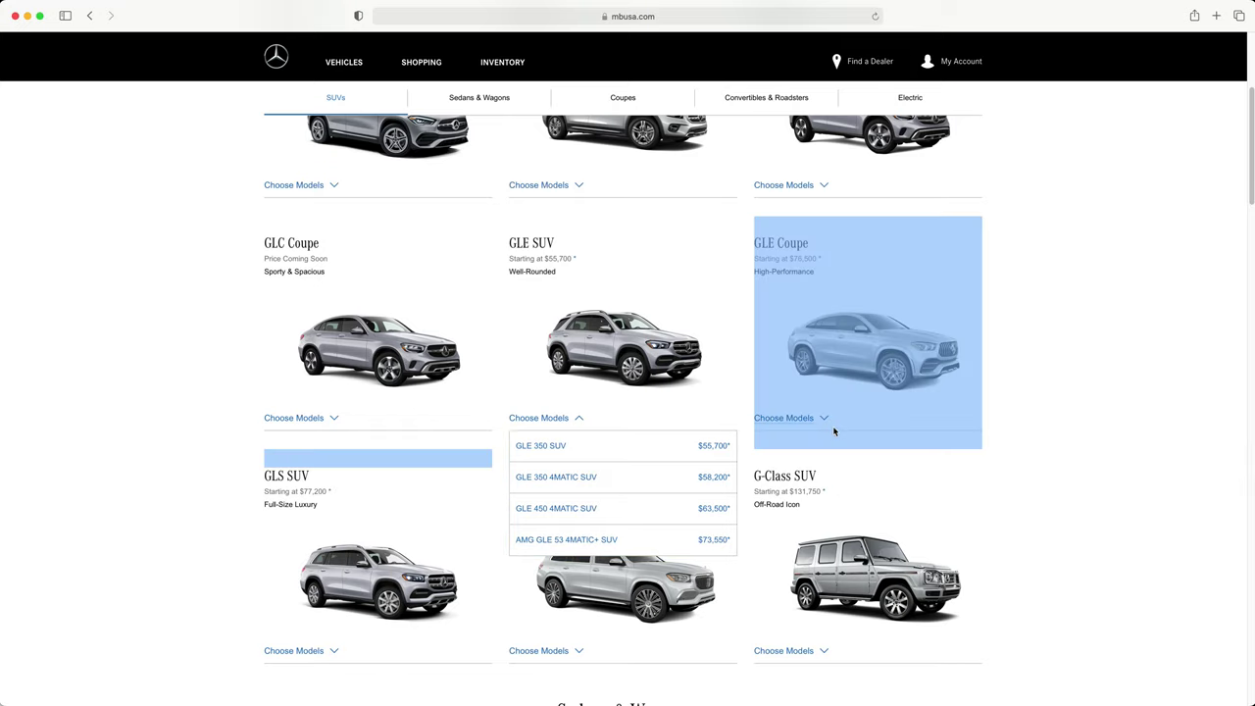
{"action": "left_click", "coordinate": [1016, 431]}
Open the AMG GLE 53 Coupe and AMG GLE 63 S Coupe configurators, each in its own new tab
{"action": "left_click", "coordinate": [805, 421]}
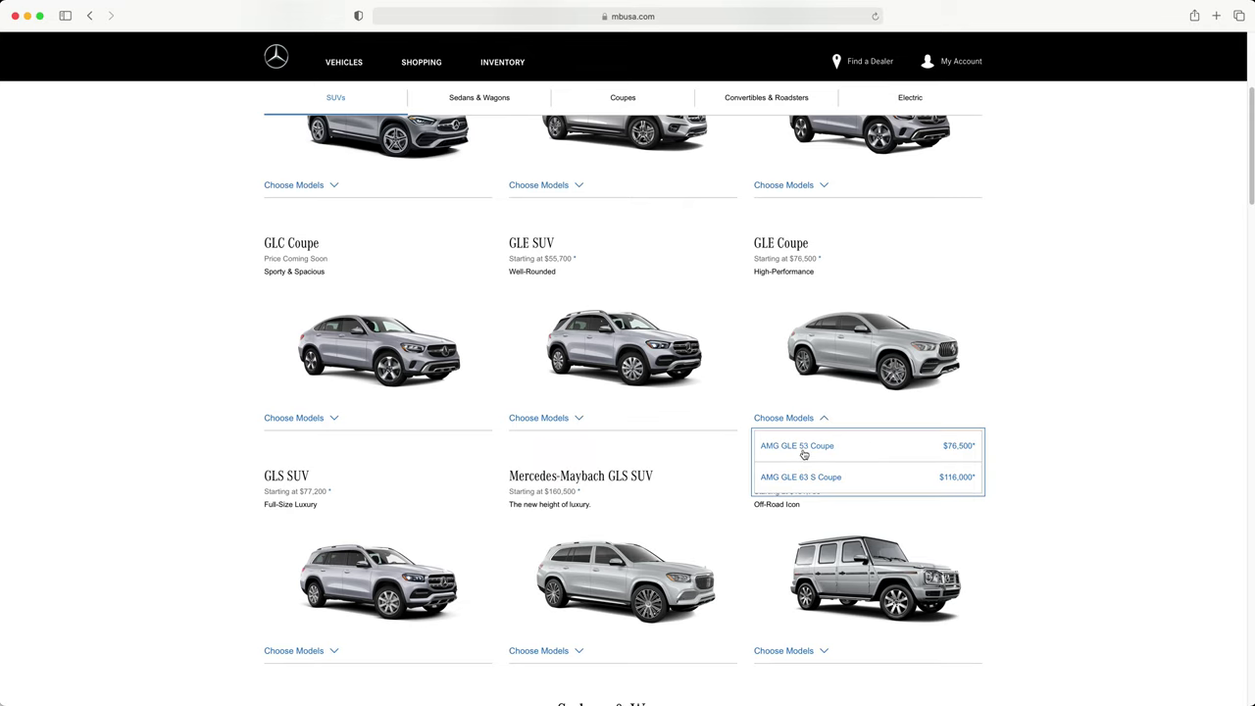
{"action": "left_click", "coordinate": [802, 447]}
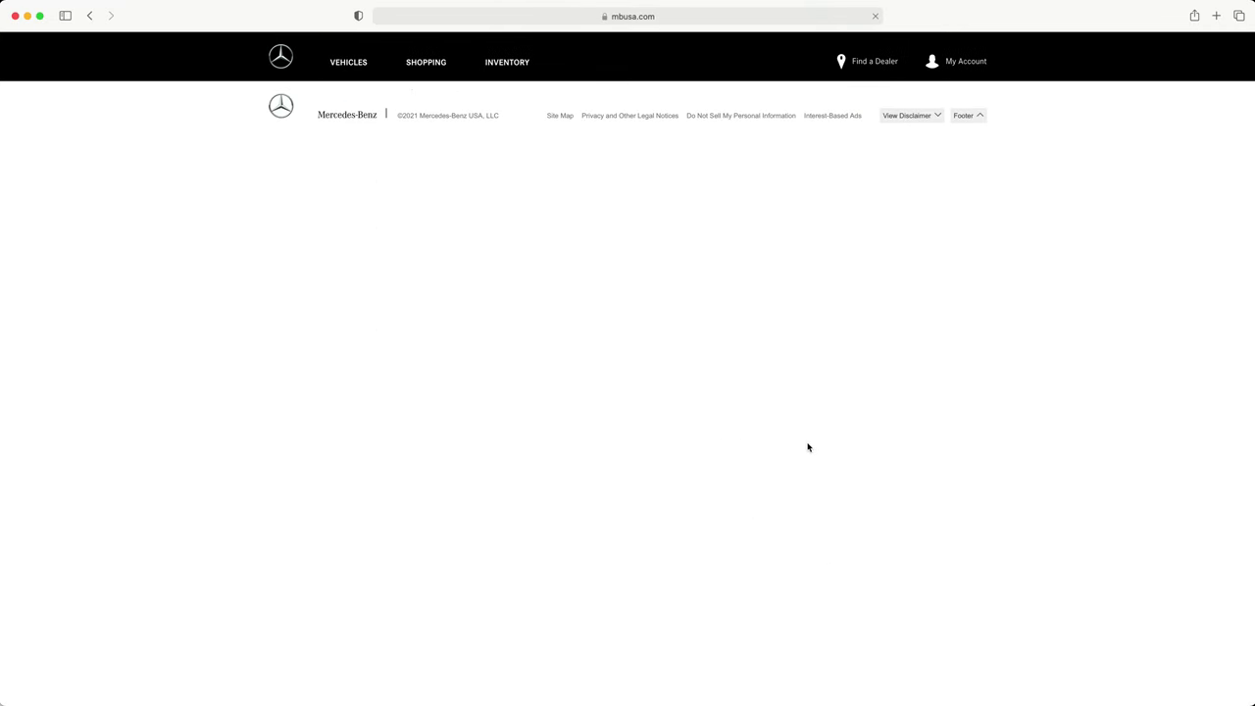
{"action": "left_click", "coordinate": [89, 15]}
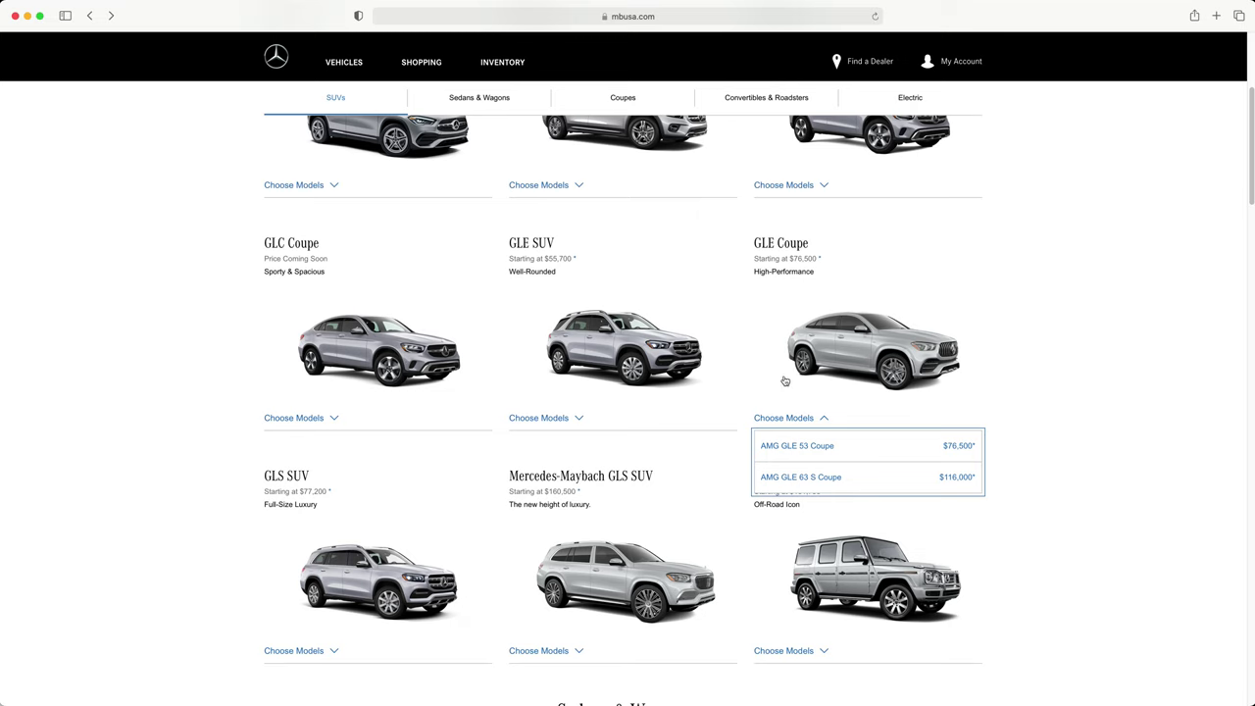
{"action": "right_click", "coordinate": [819, 452]}
{"action": "left_click", "coordinate": [833, 454]}
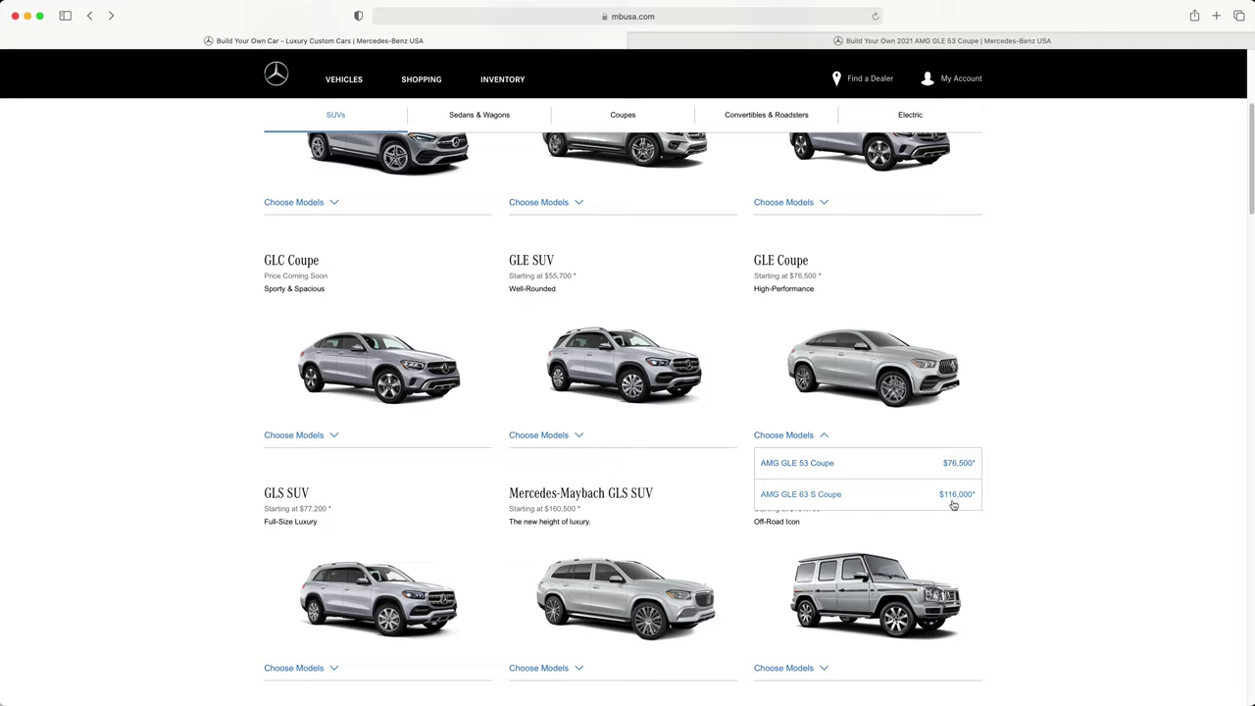
{"action": "right_click", "coordinate": [822, 498]}
{"action": "left_click", "coordinate": [862, 505]}
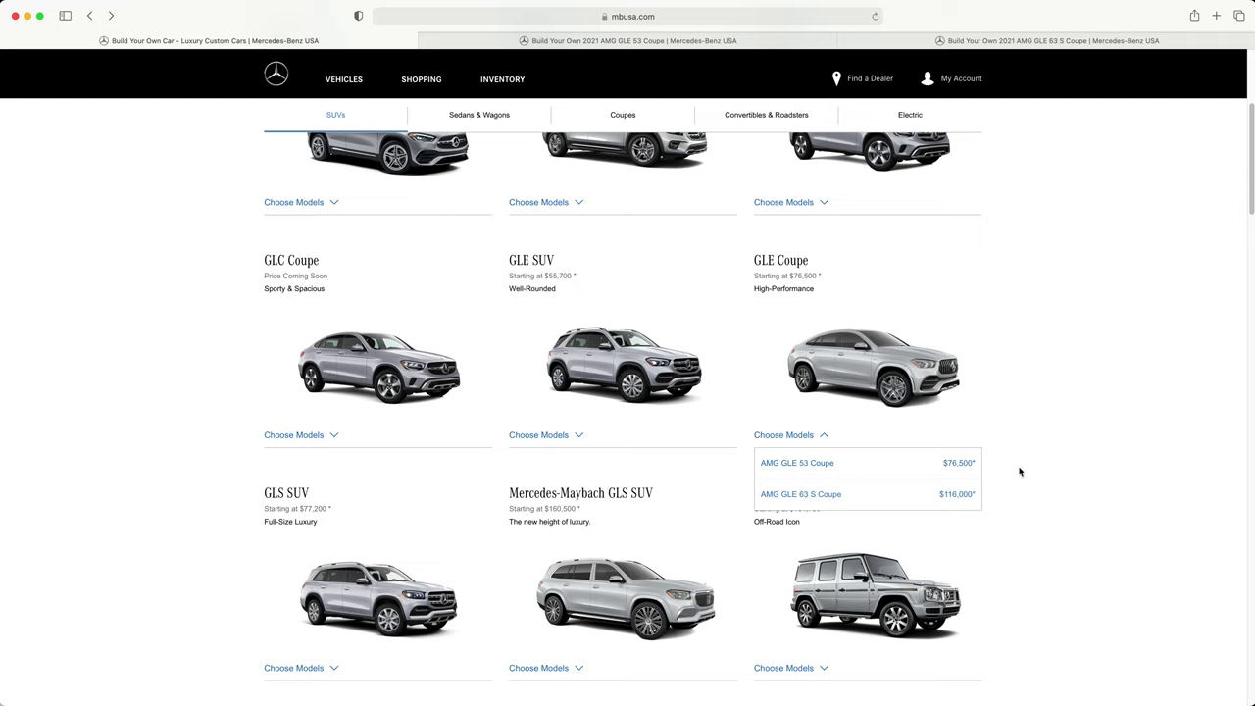
Dismiss the Availability Notice on both the GLE 53 Coupe and GLE 63 S Coupe build pages
{"action": "left_click", "coordinate": [750, 40]}
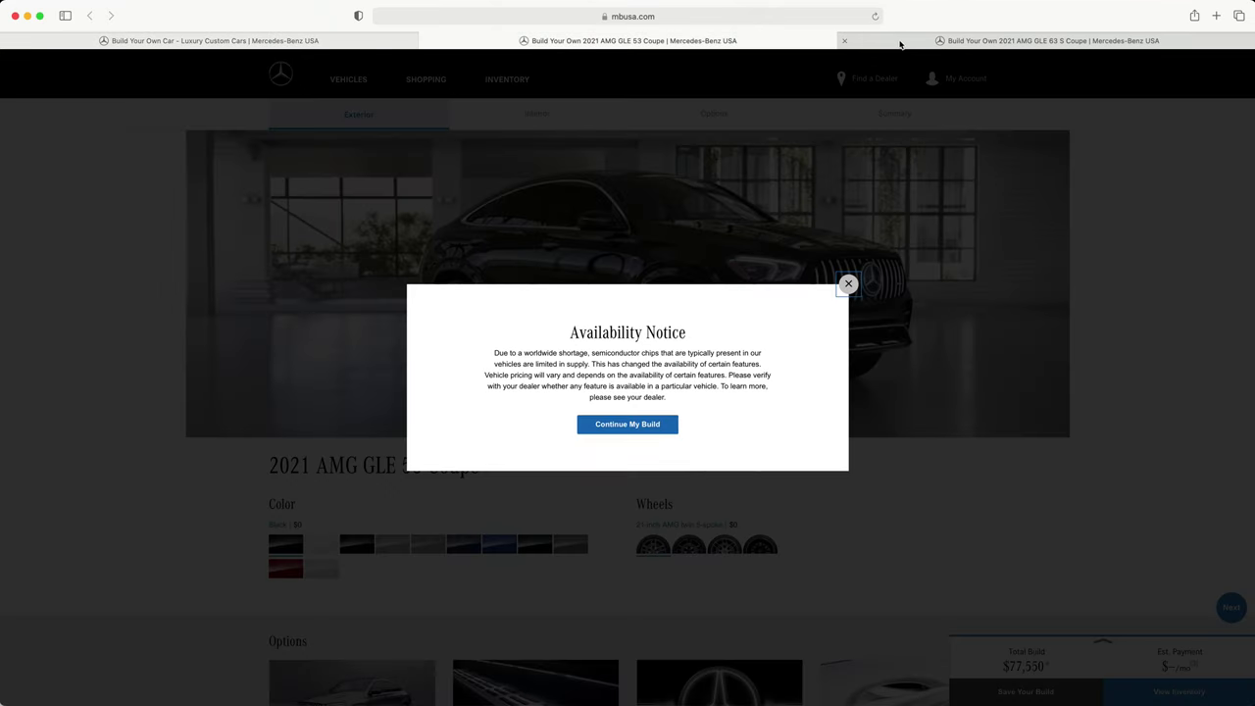
{"action": "left_click", "coordinate": [900, 42]}
{"action": "left_click", "coordinate": [845, 282]}
{"action": "left_click", "coordinate": [740, 48]}
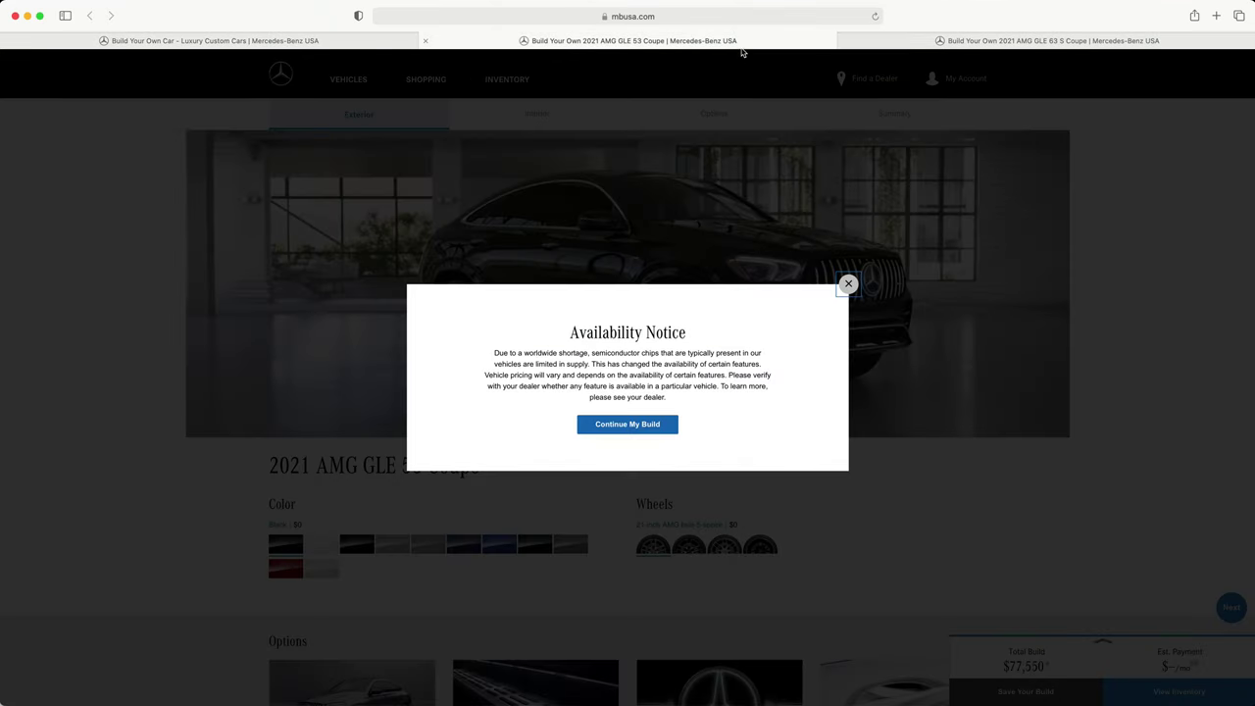
{"action": "left_click", "coordinate": [845, 284]}
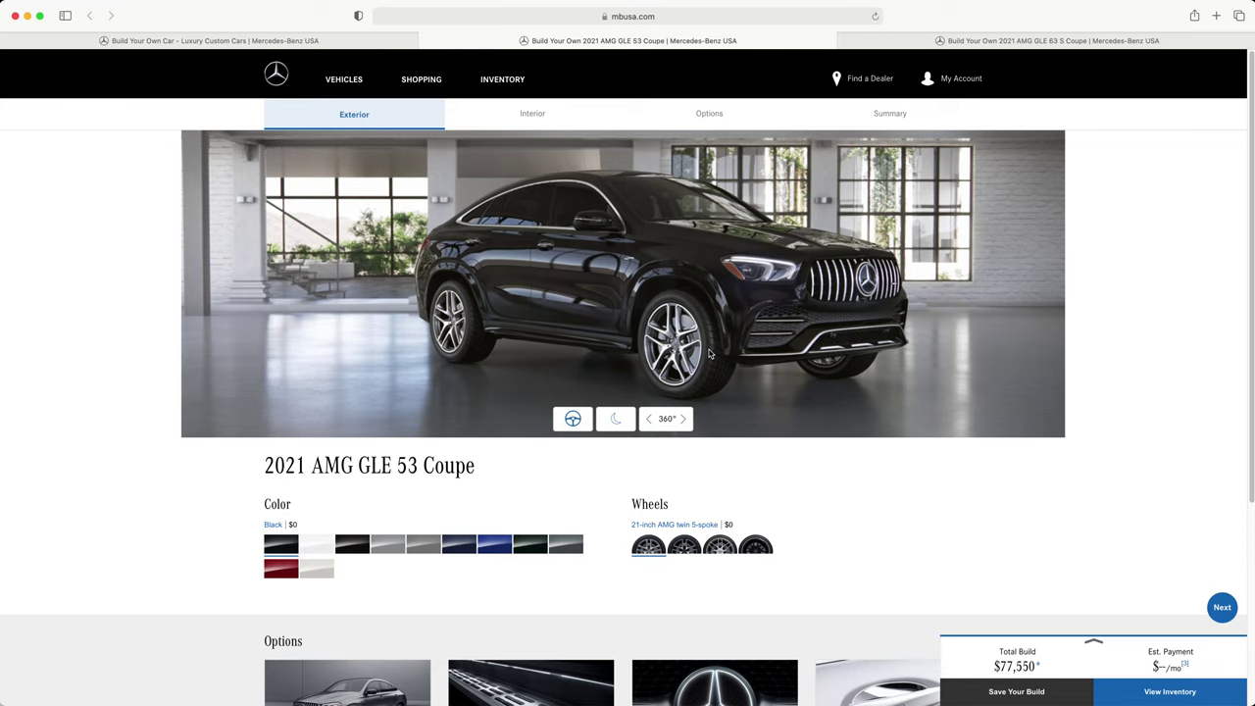
Set the exterior color of the GLE 63 S Coupe to Emerald Green metallic
{"action": "scroll", "coordinate": [702, 351], "scroll_direction": "down", "scroll_amount": 1}
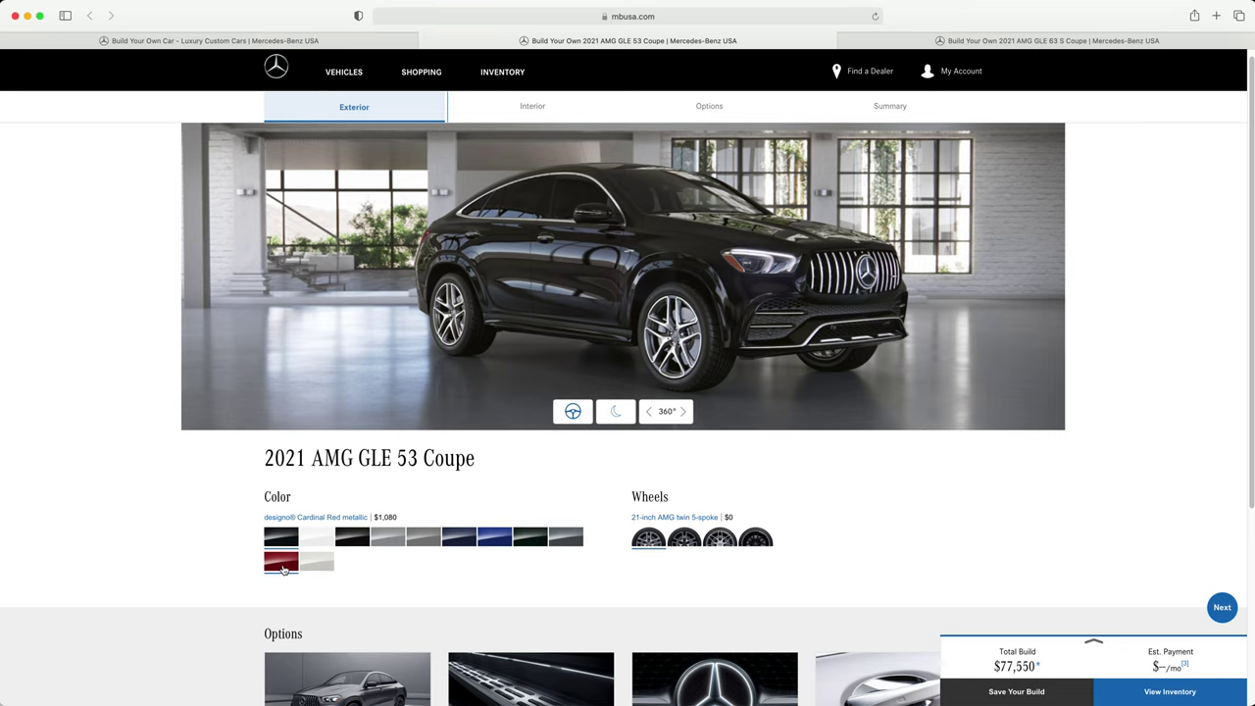
{"action": "key", "text": "ctrl+Tab"}
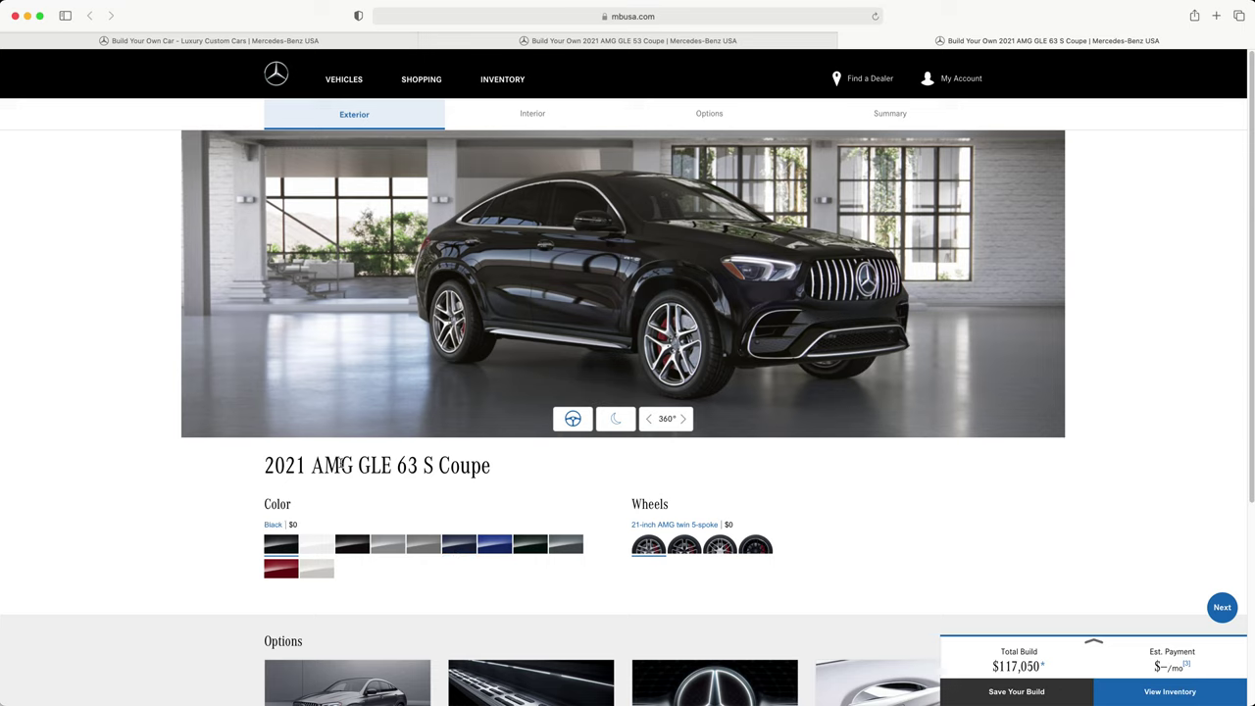
{"action": "left_click_drag", "start_coordinate": [340, 465], "coordinate": [492, 479]}
{"action": "left_click", "coordinate": [490, 509]}
{"action": "left_click", "coordinate": [534, 551]}
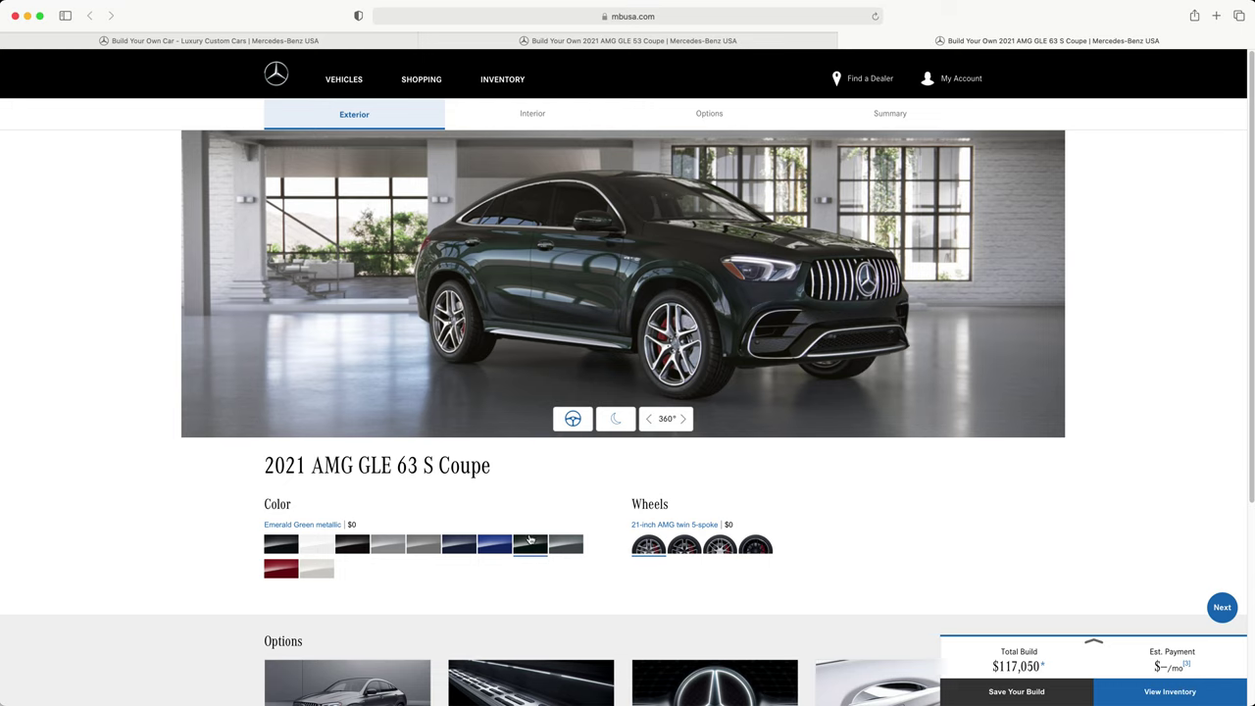
Give the GLE 53 Coupe Emerald Green metallic paint and 22-inch AMG cross-spoke matte black wheels, accepting the required AMG Night Package
{"action": "left_click", "coordinate": [735, 41]}
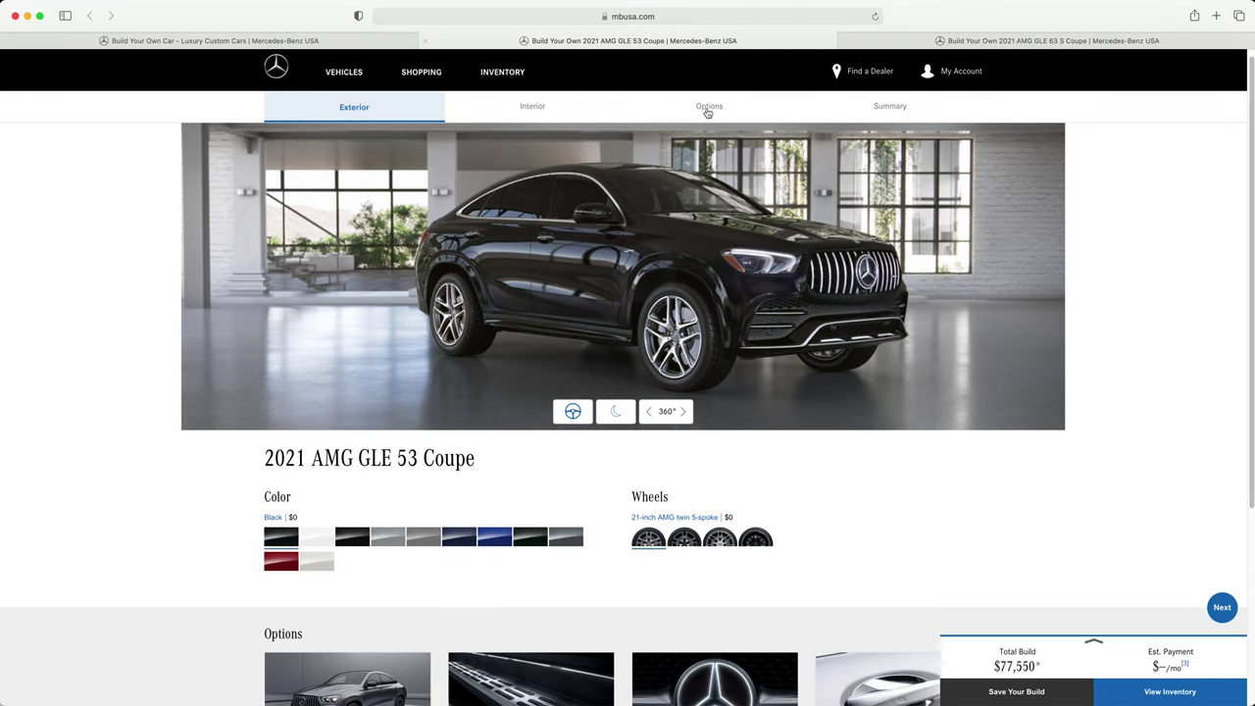
{"action": "left_click", "coordinate": [532, 545]}
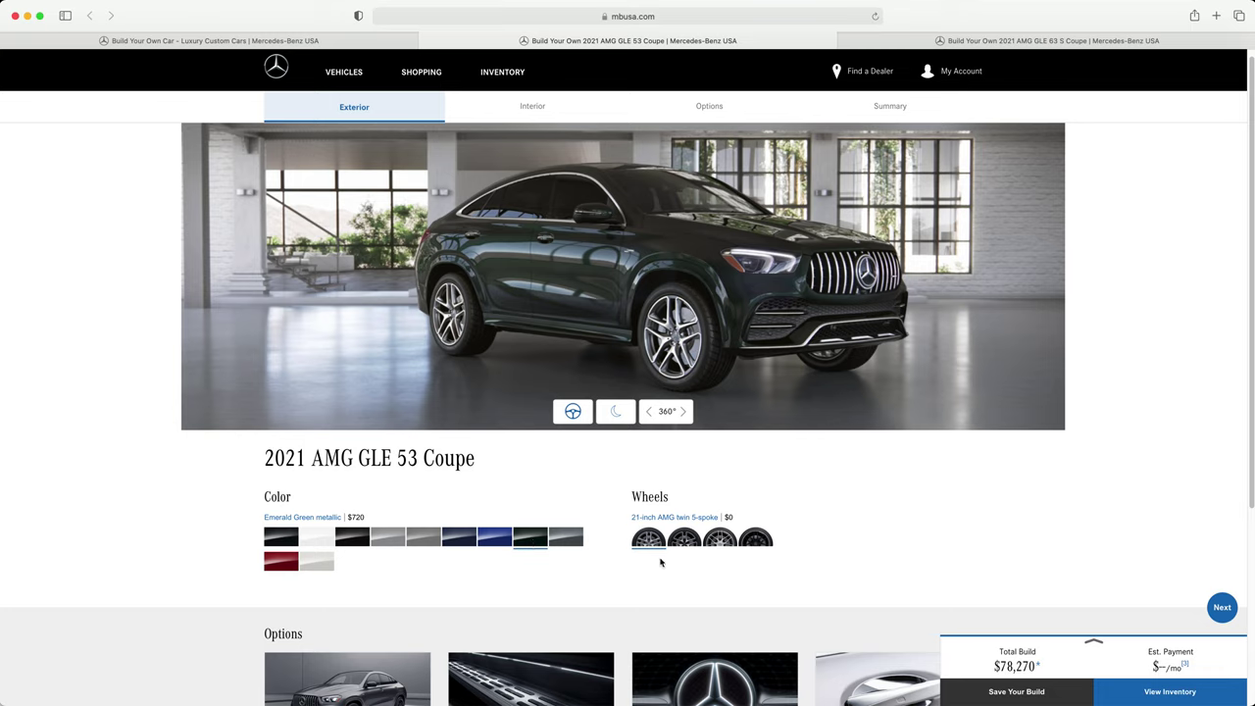
{"action": "left_click", "coordinate": [756, 541]}
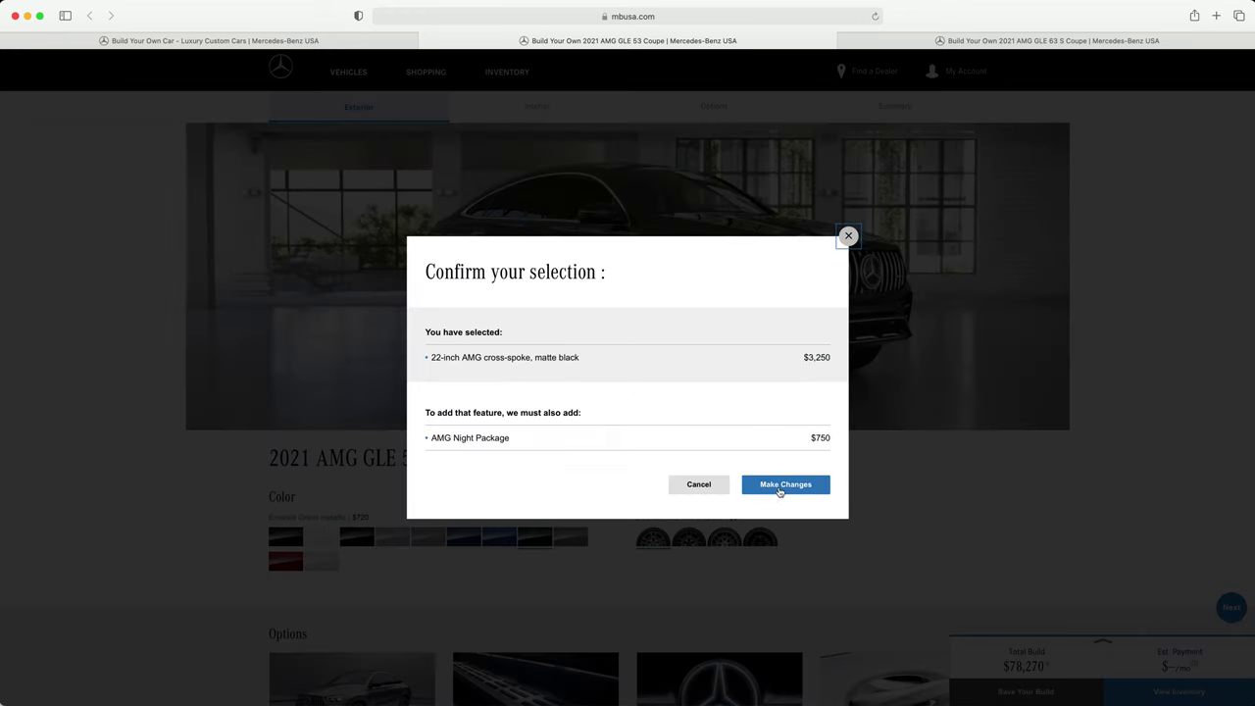
{"action": "left_click", "coordinate": [779, 490]}
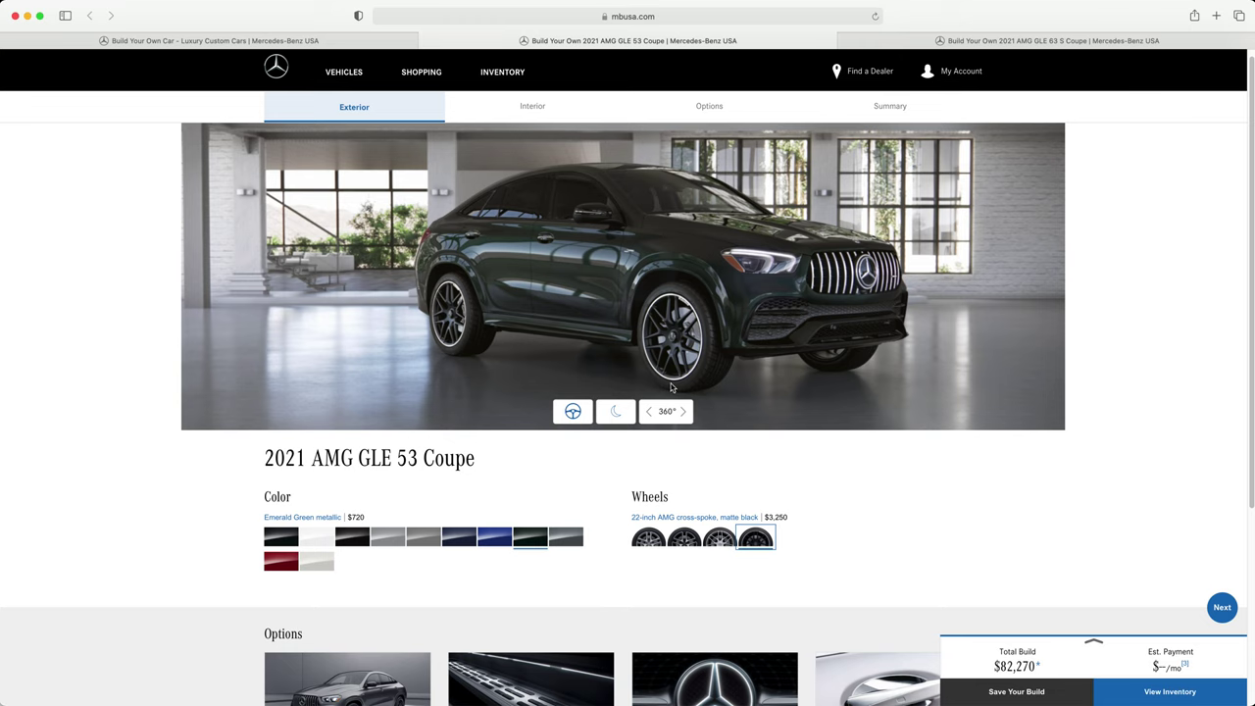
Try the 21-inch AMG twin 5-spoke wheels with and without black accents on the GLE 53 Coupe, returning to the 22-inch cross-spoke set
{"action": "left_click", "coordinate": [647, 538]}
{"action": "left_click", "coordinate": [785, 518]}
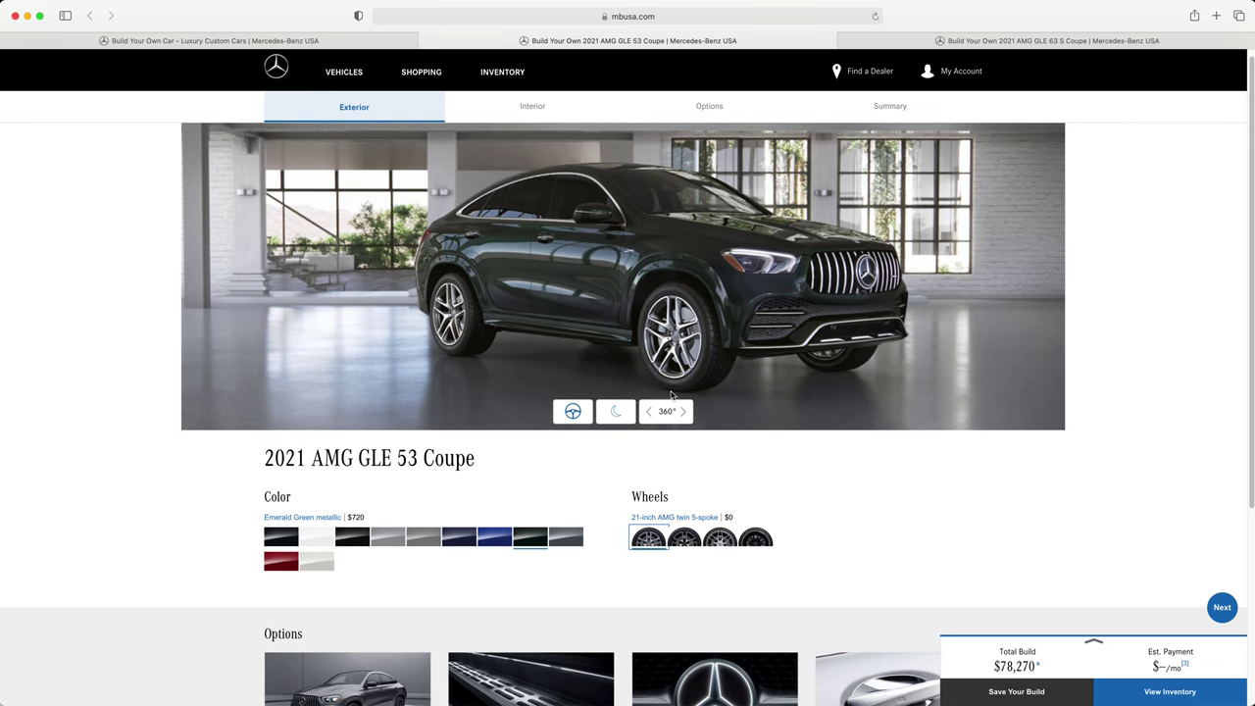
{"action": "left_click", "coordinate": [765, 545]}
{"action": "left_click", "coordinate": [776, 485]}
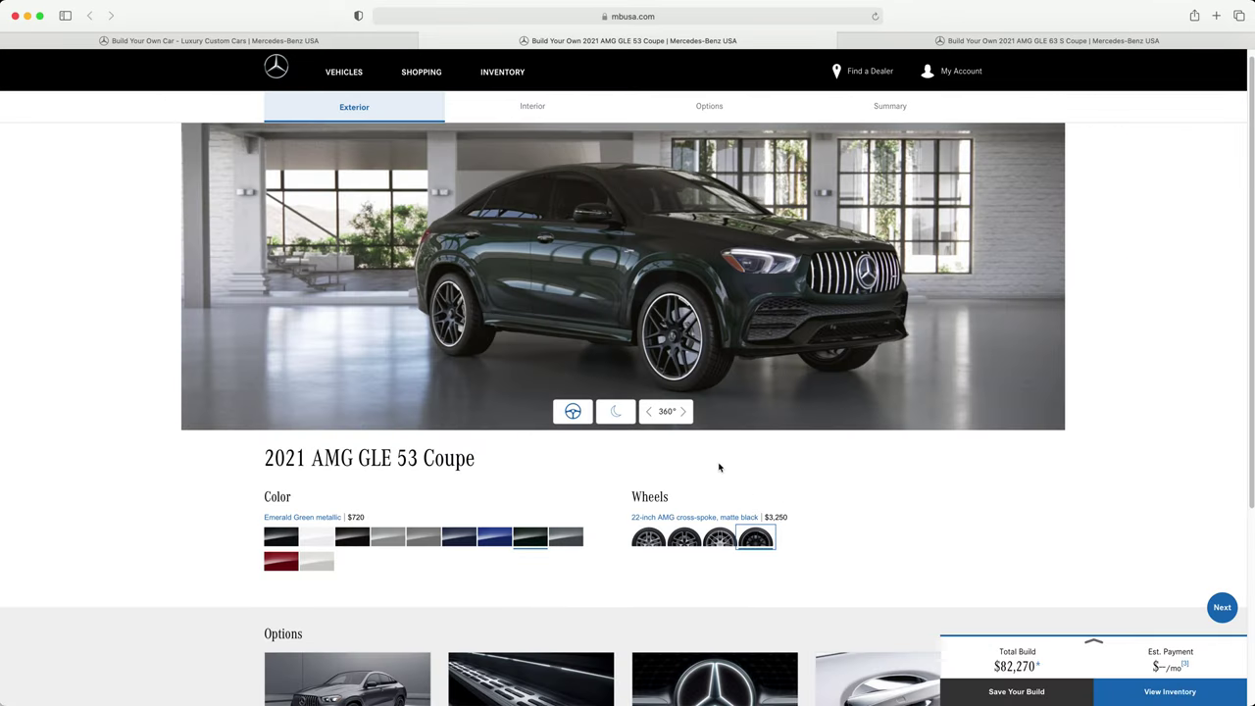
{"action": "left_click", "coordinate": [690, 545]}
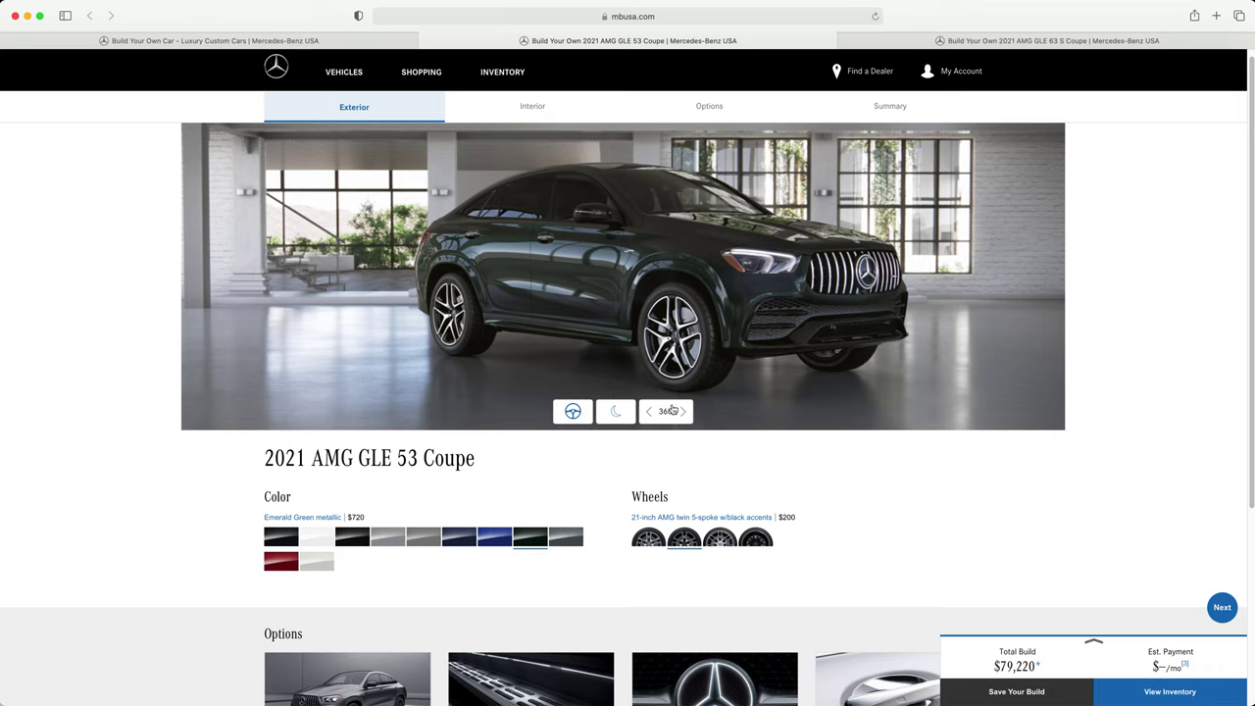
{"action": "left_click", "coordinate": [760, 544]}
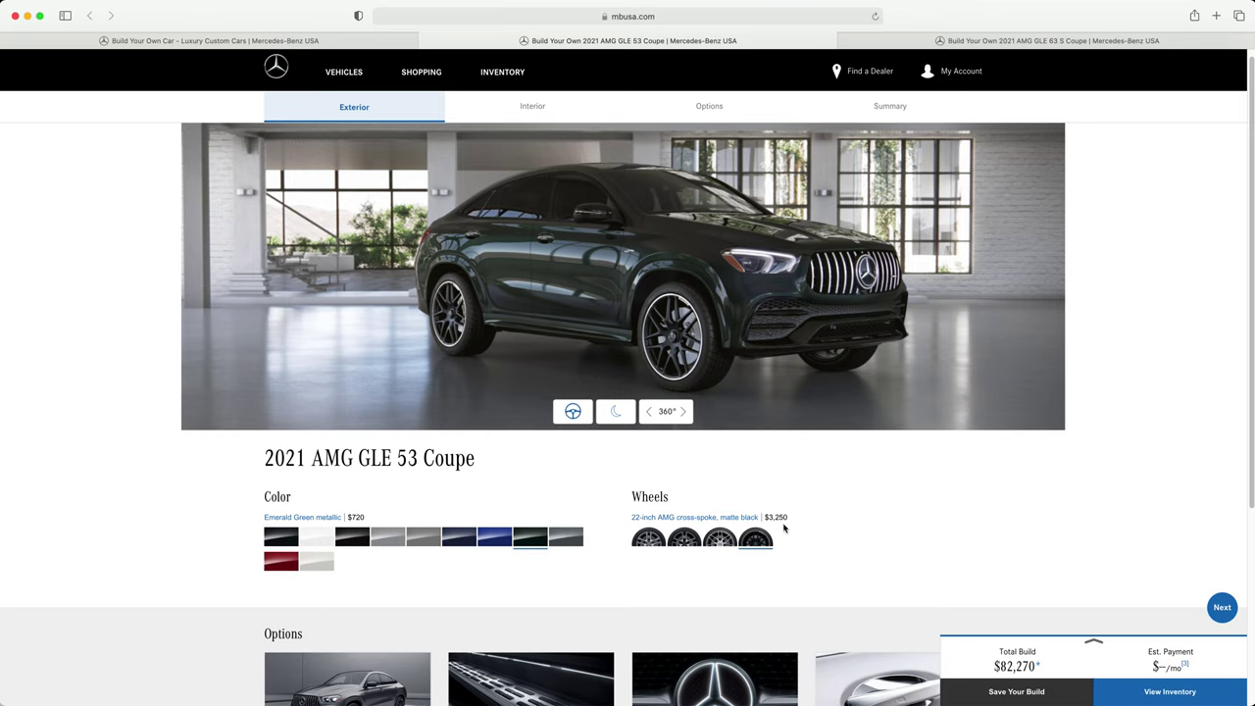
Fit the GLE 63 S Coupe with the 22-inch AMG cross-spoke matte black wheels
{"action": "left_click", "coordinate": [953, 44]}
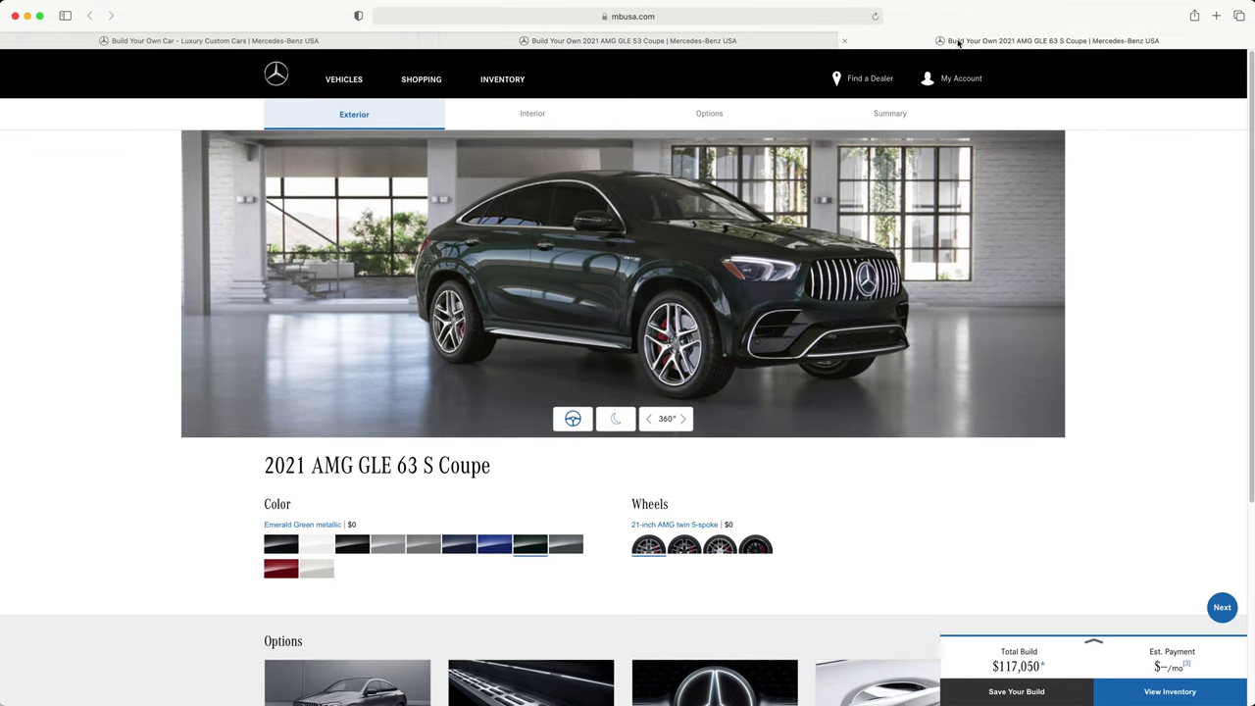
{"action": "left_click", "coordinate": [764, 551]}
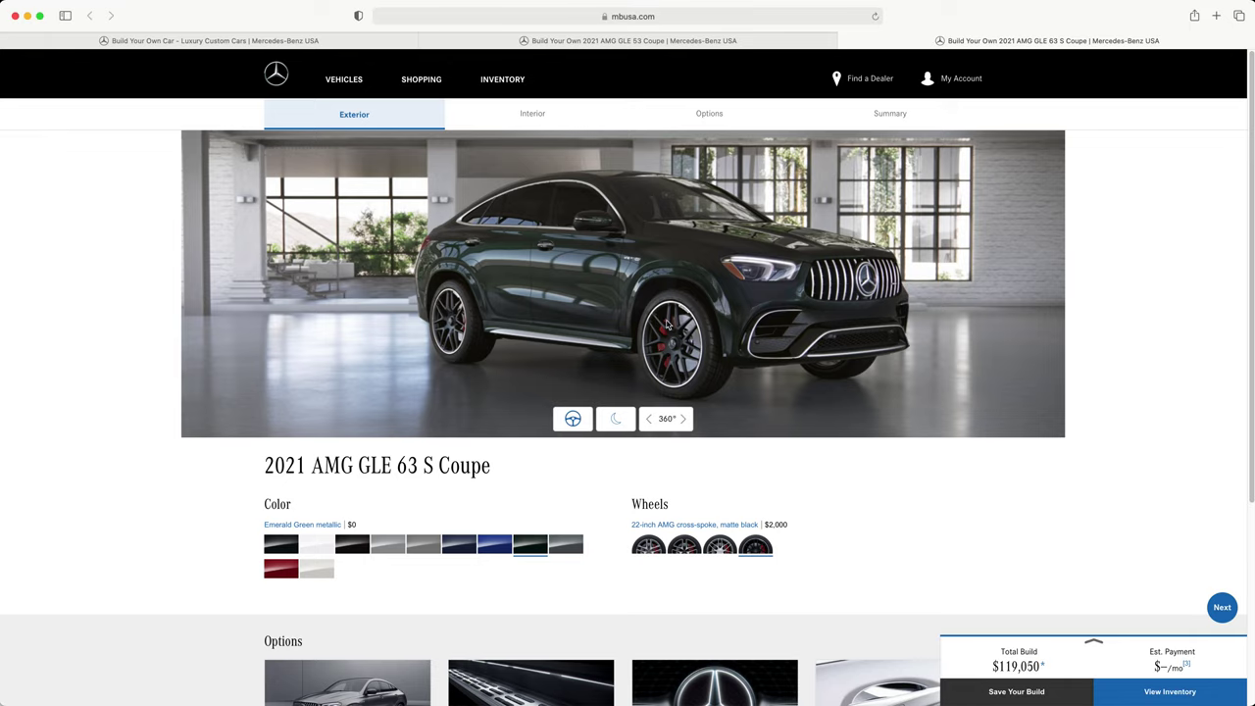
Add the illuminated running boards option to the GLE 53 Coupe
{"action": "left_click", "coordinate": [735, 44]}
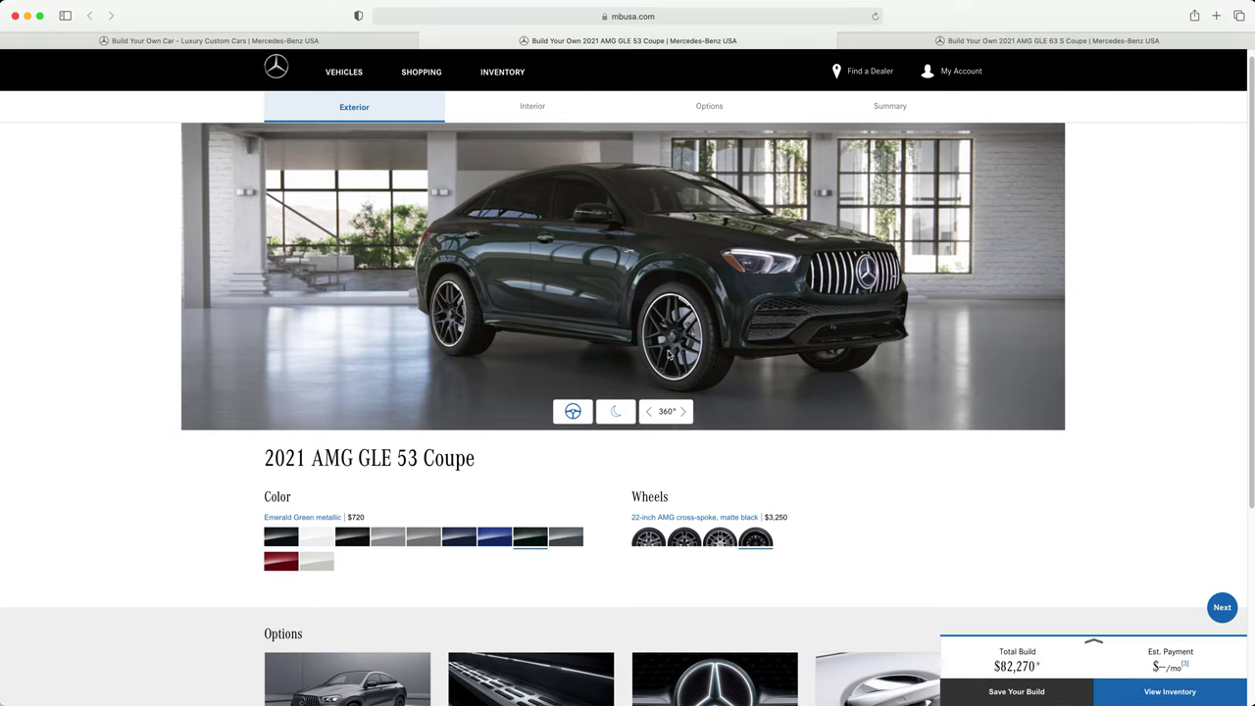
{"action": "scroll", "coordinate": [668, 347], "scroll_direction": "down", "scroll_amount": 5}
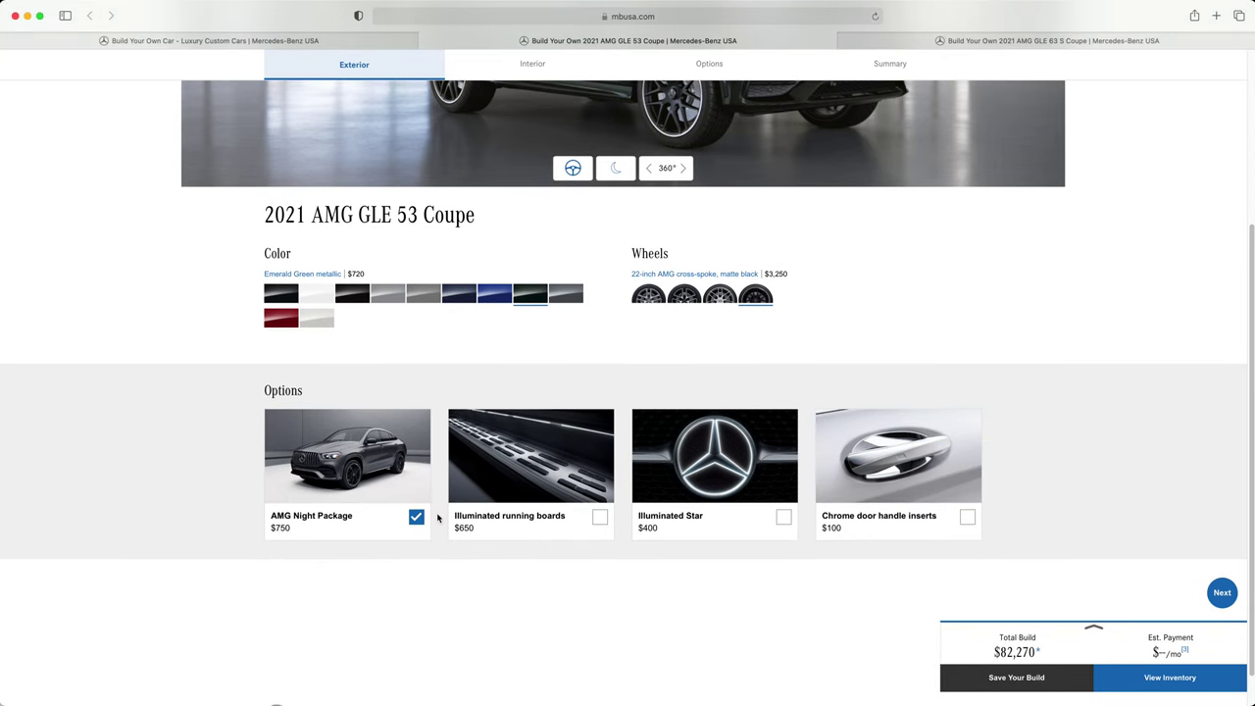
{"action": "left_click", "coordinate": [599, 518]}
{"action": "scroll", "coordinate": [493, 532], "scroll_direction": "down", "scroll_amount": 1}
Add the AMG Night Package to the GLE 63 S Coupe
{"action": "left_click", "coordinate": [921, 41]}
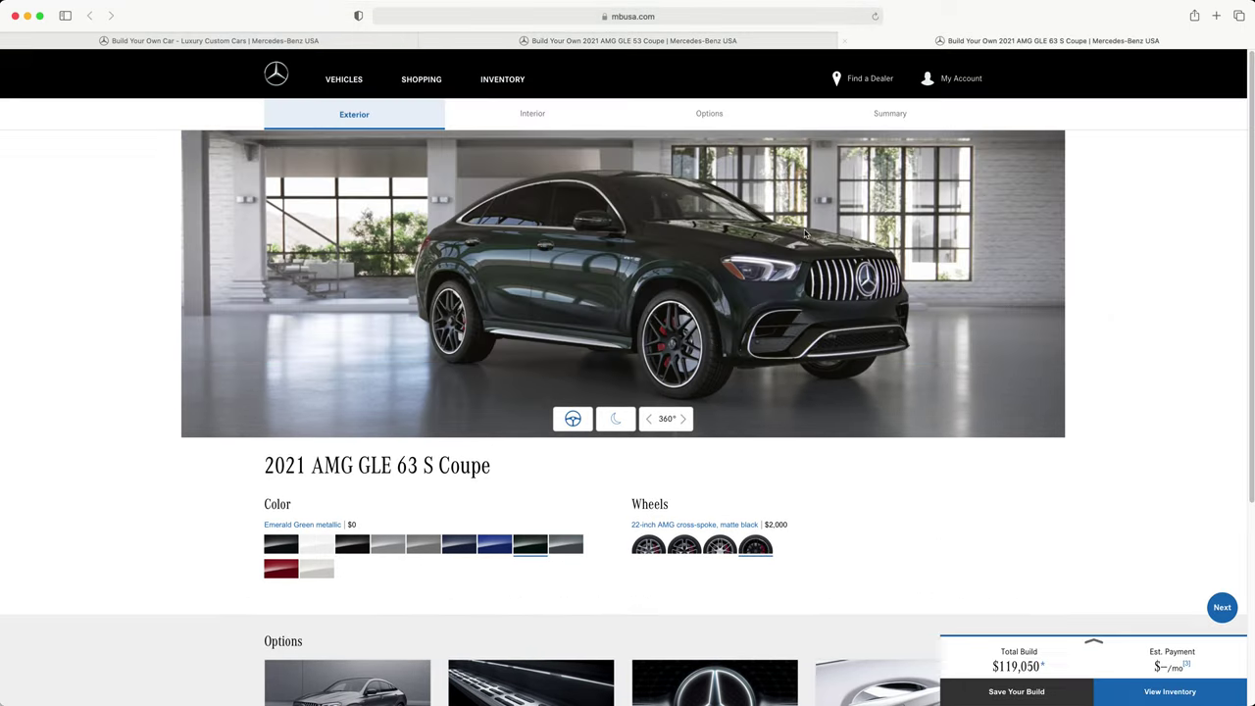
{"action": "scroll", "coordinate": [604, 504], "scroll_direction": "down", "scroll_amount": 5}
{"action": "left_click", "coordinate": [415, 477]}
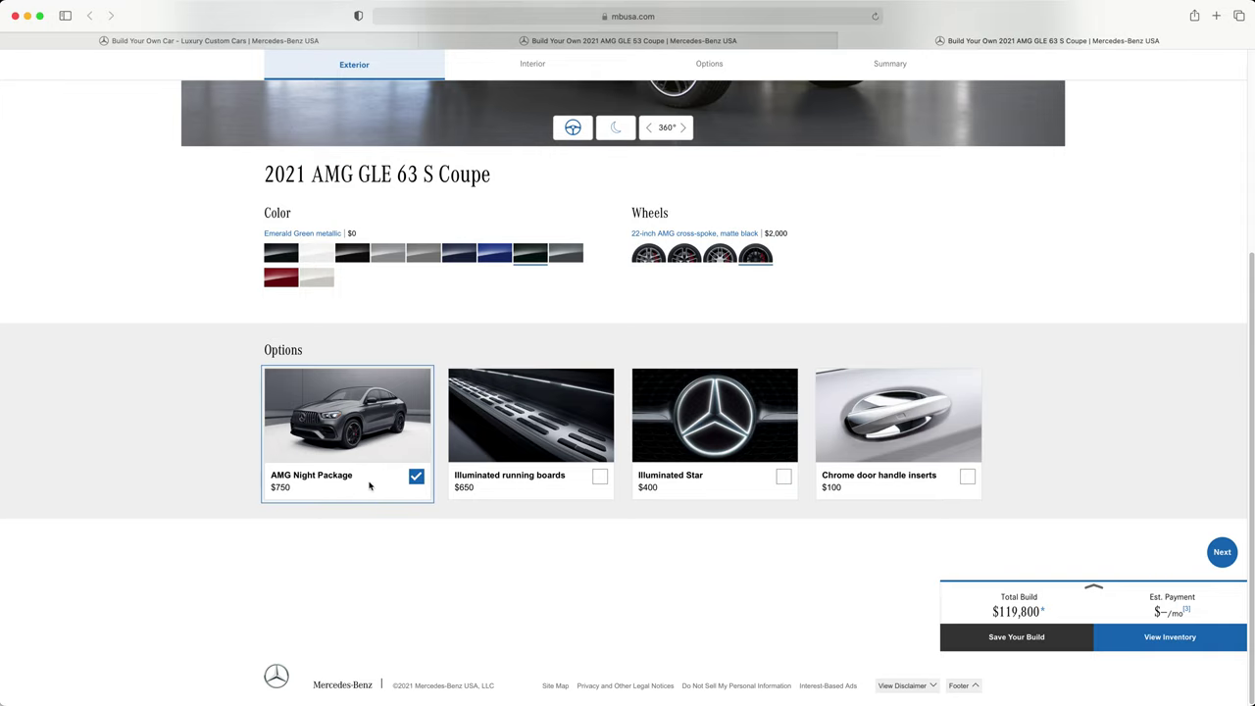
Add the illuminated running boards option to the GLE 63 S Coupe
{"action": "left_click", "coordinate": [599, 479]}
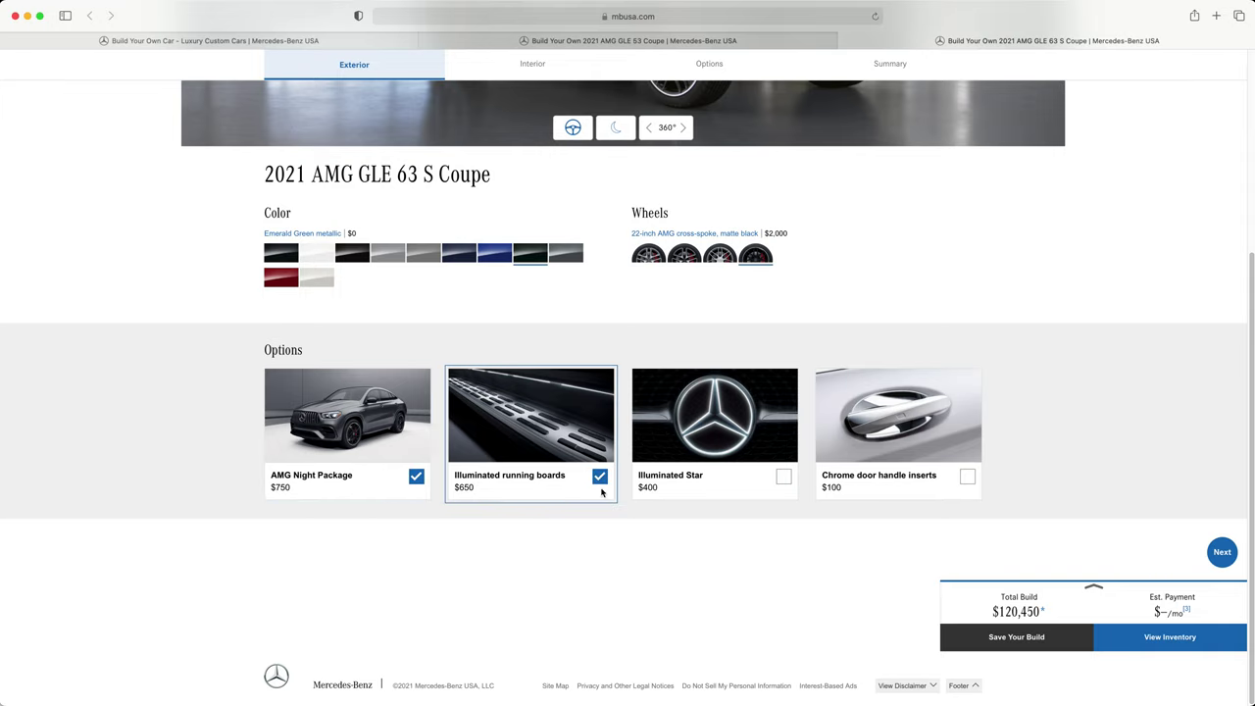
{"action": "scroll", "coordinate": [598, 505], "scroll_direction": "up", "scroll_amount": 2}
{"action": "scroll", "coordinate": [580, 487], "scroll_direction": "up", "scroll_amount": 1}
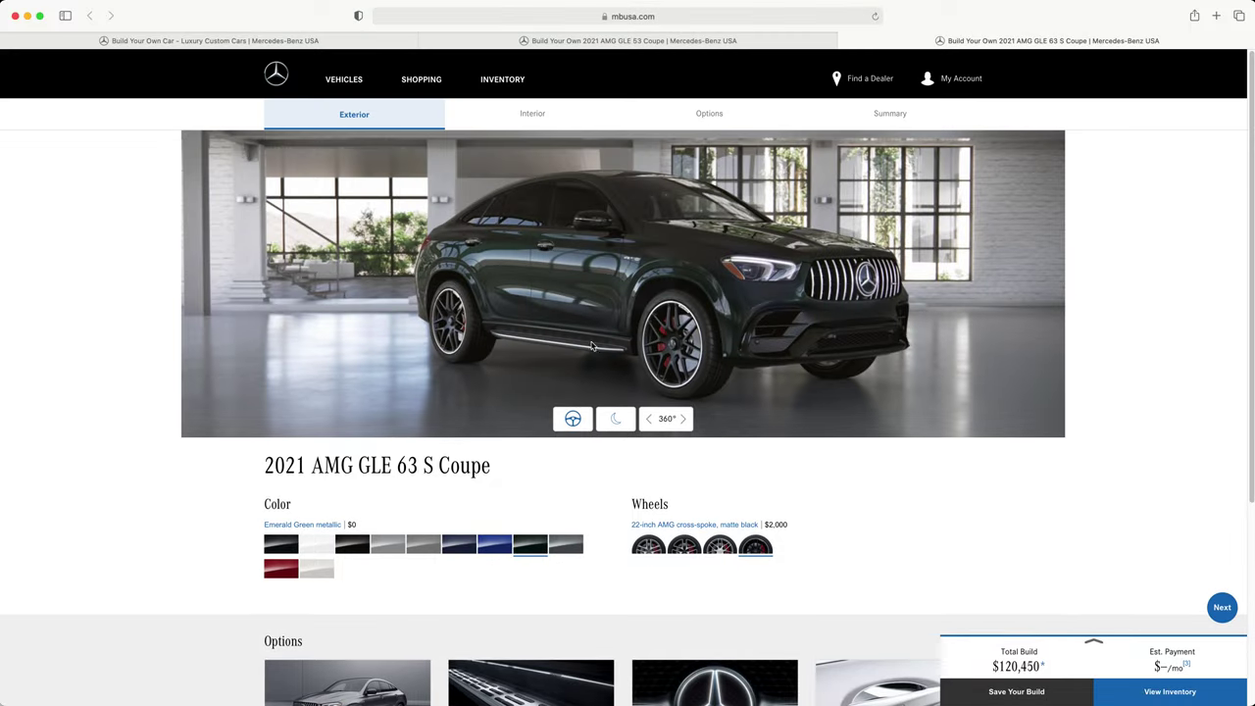
Open the interior configuration for both the GLE 63 S Coupe and the GLE 53 Coupe
{"action": "left_click", "coordinate": [531, 113]}
{"action": "left_click", "coordinate": [625, 43]}
{"action": "scroll", "coordinate": [478, 296], "scroll_direction": "up", "scroll_amount": 3}
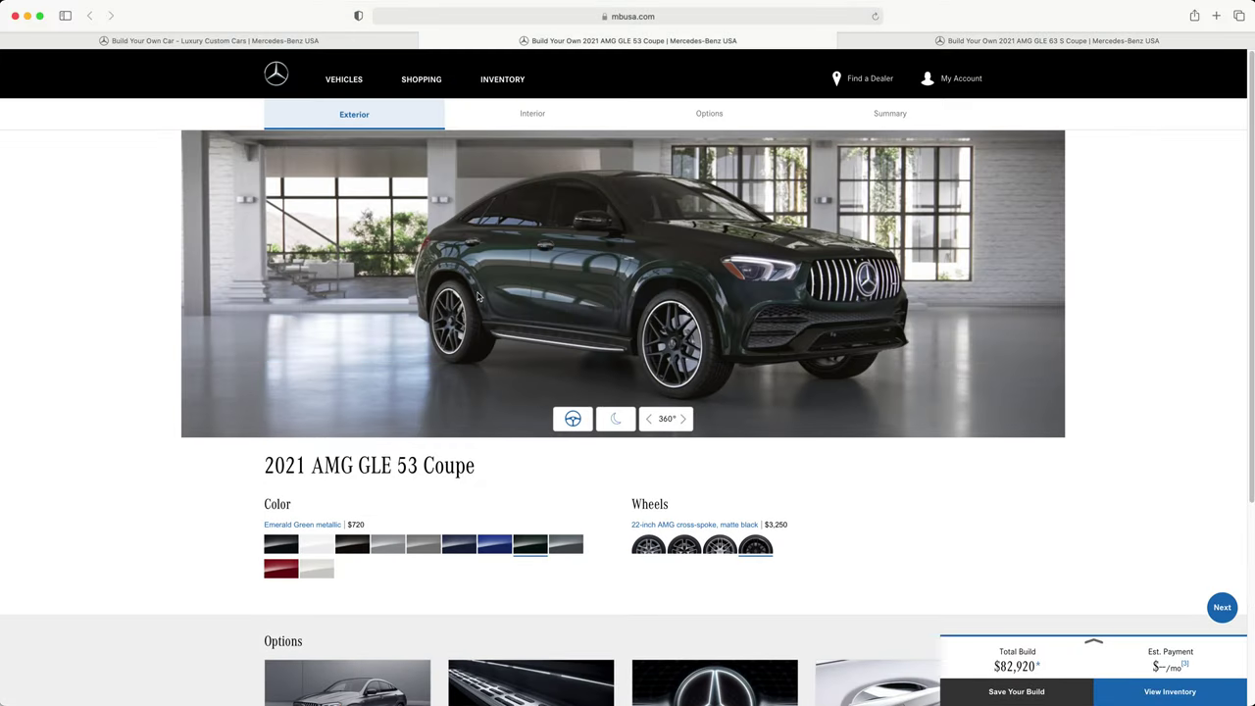
{"action": "left_click", "coordinate": [523, 121]}
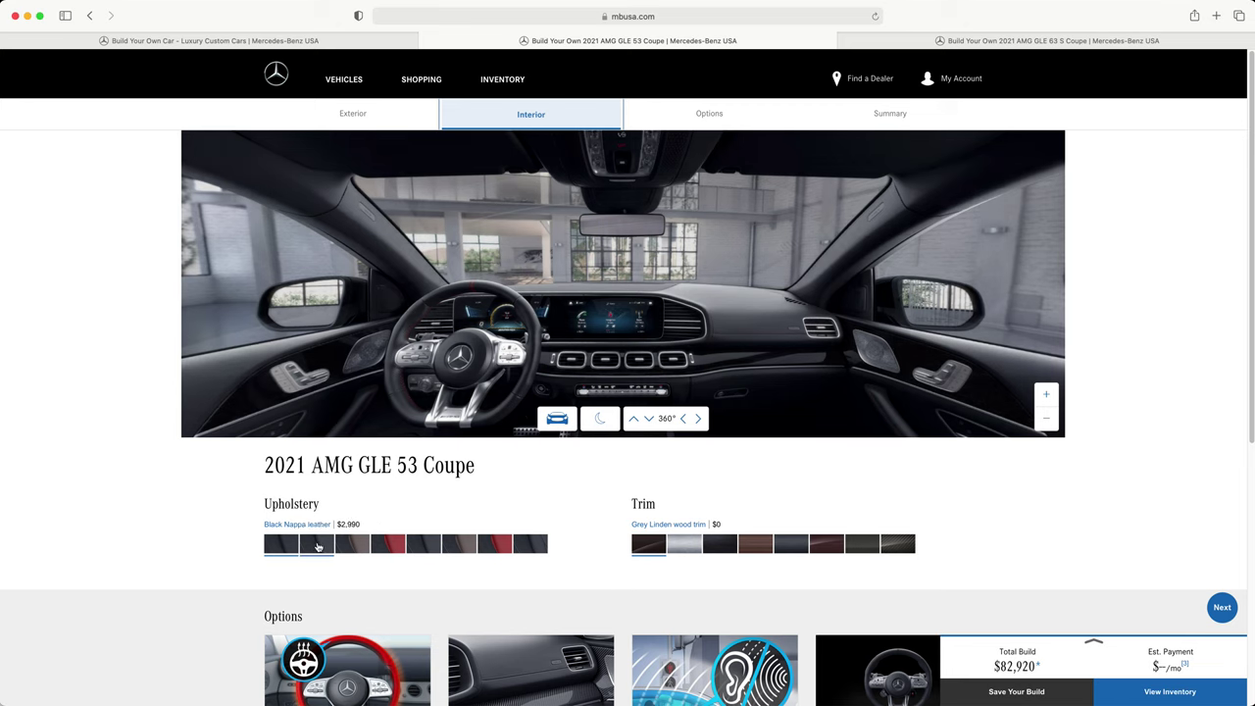
Choose the $4,550 Black Exclusive Nappa leather upholstery for the GLE 53 Coupe and inspect the seats and cabin
{"action": "left_click", "coordinate": [428, 548]}
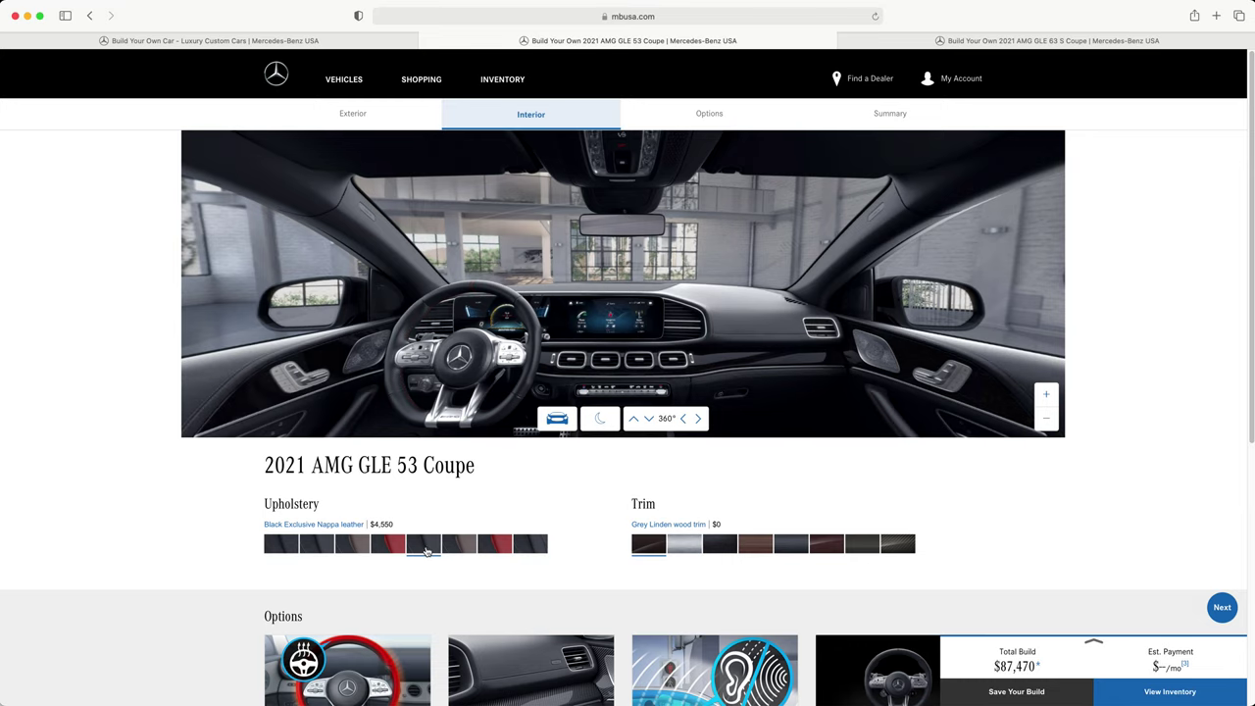
{"action": "left_click_drag", "start_coordinate": [646, 376], "coordinate": [705, 342]}
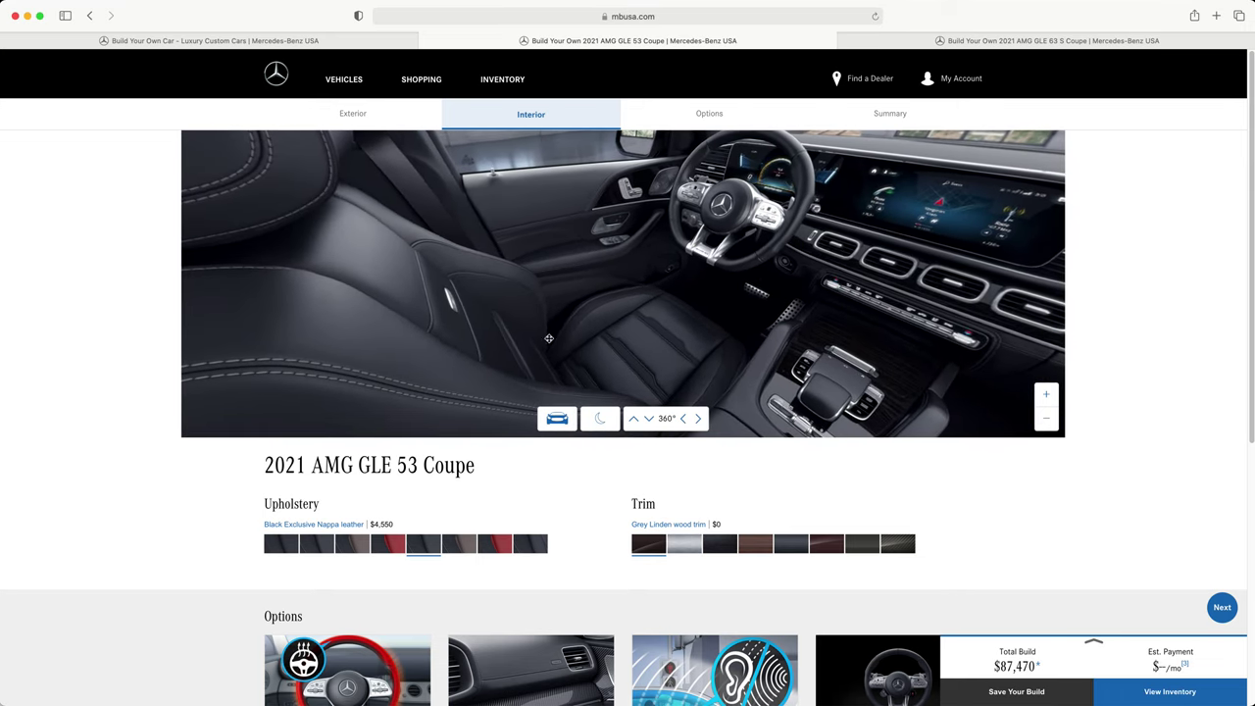
{"action": "left_click_drag", "start_coordinate": [607, 340], "coordinate": [512, 324]}
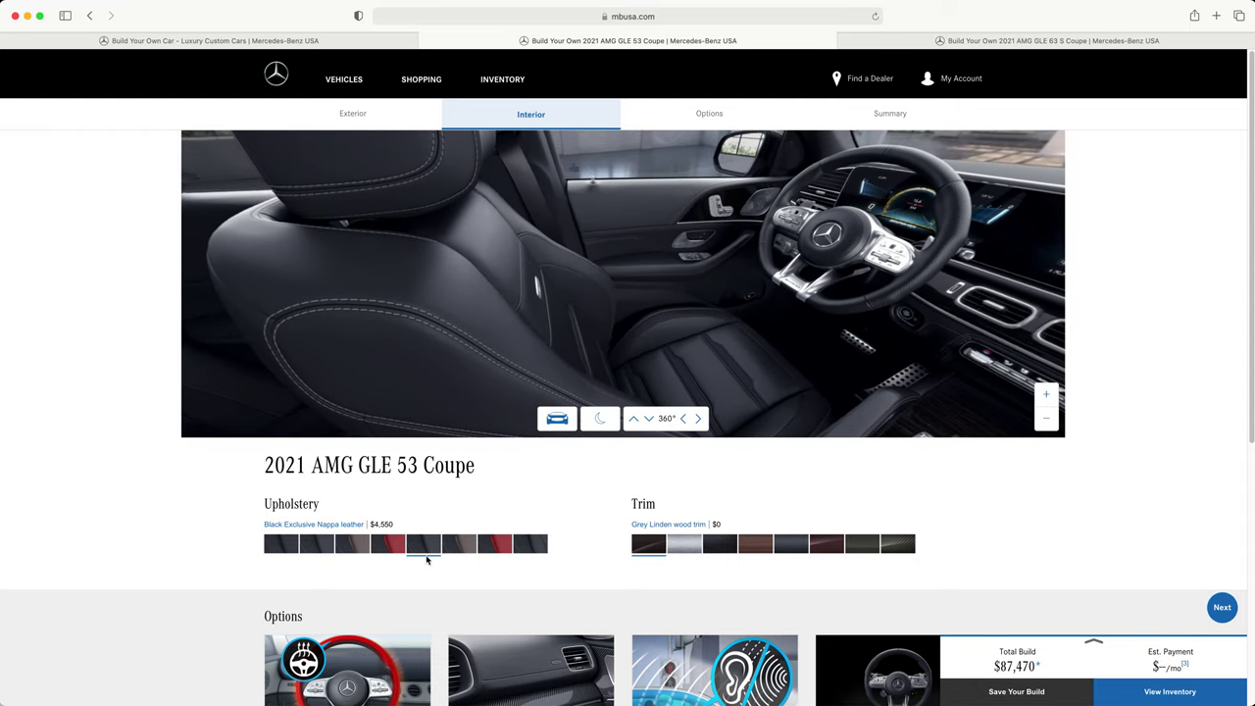
{"action": "mouse_move", "coordinate": [517, 324]}
{"action": "left_mouse_down"}
{"action": "mouse_move", "coordinate": [498, 332]}
{"action": "mouse_move", "coordinate": [530, 334]}
{"action": "left_mouse_up"}
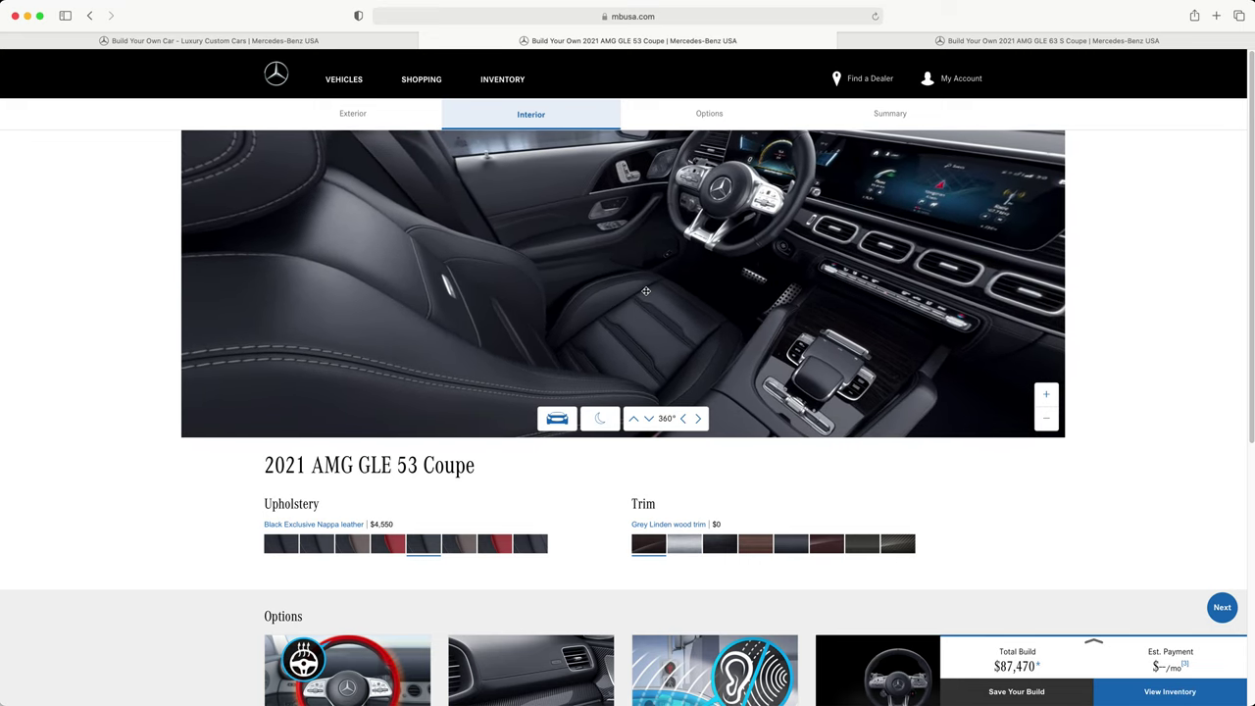
{"action": "left_click_drag", "start_coordinate": [639, 296], "coordinate": [538, 294]}
Try the red/black and the $4,800 black Exclusive Nappa leathers on the GLE 53 Coupe, returning to the $4,550 black one
{"action": "left_click", "coordinate": [495, 545]}
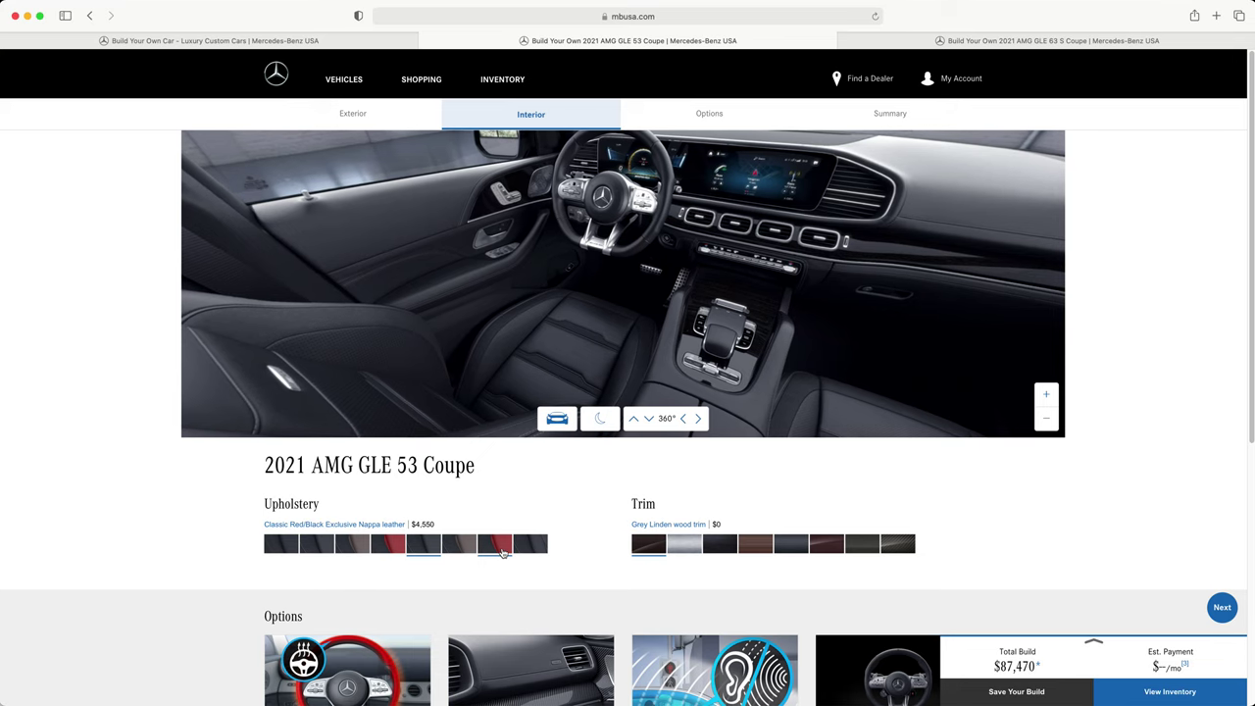
{"action": "left_click", "coordinate": [528, 550]}
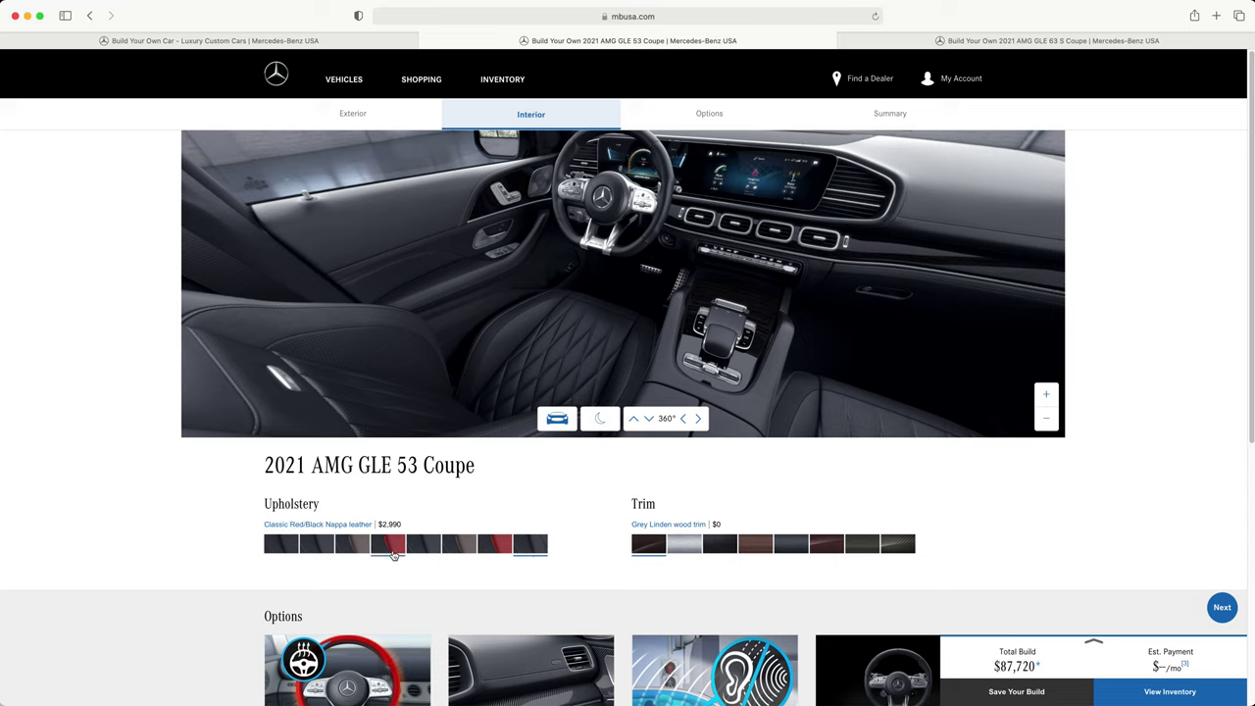
{"action": "left_click", "coordinate": [423, 555]}
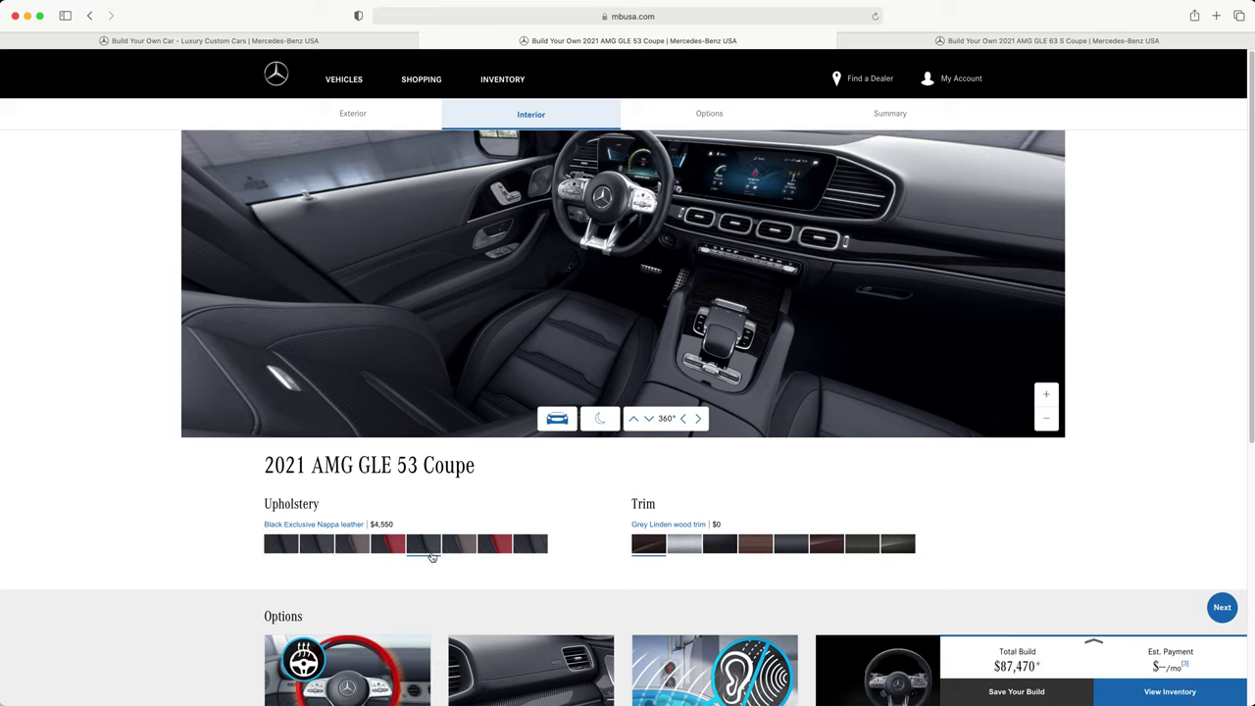
{"action": "left_click_drag", "start_coordinate": [476, 364], "coordinate": [463, 368]}
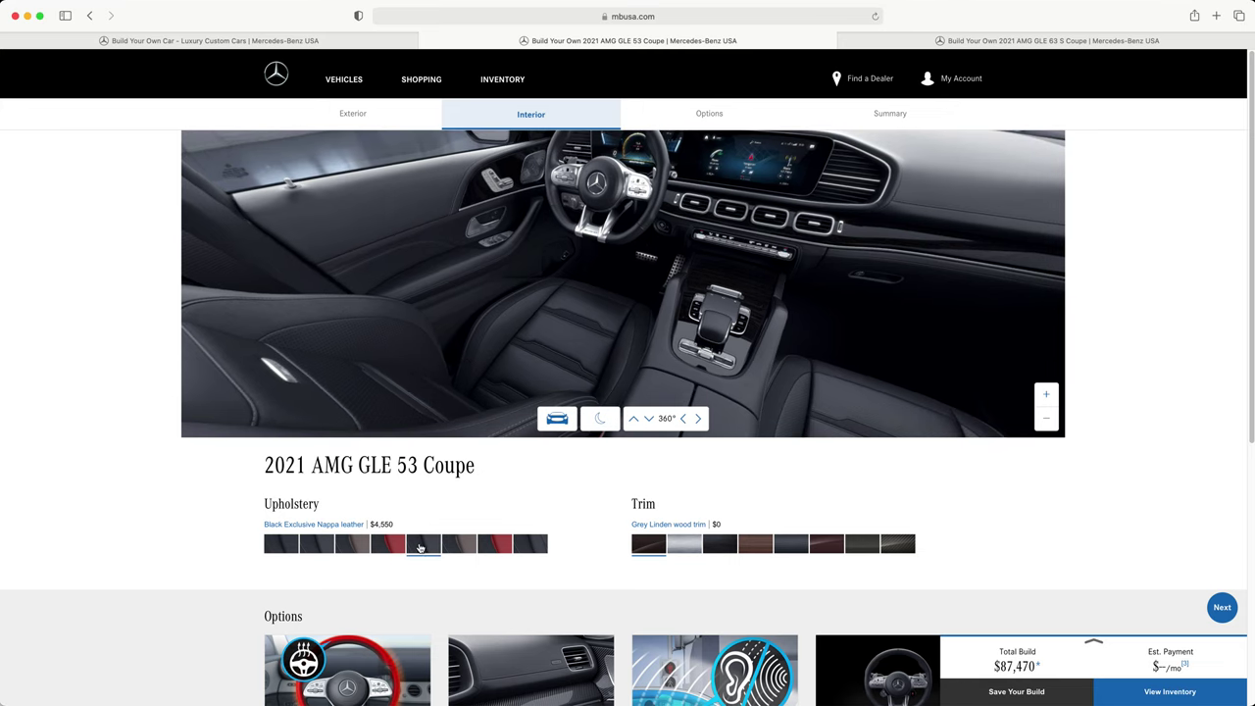
Try the $250 Black Exclusive Nappa leather on the GLE 63 S Coupe and compare it with the GLE 53 Coupe's upholstery
{"action": "left_click", "coordinate": [876, 41]}
{"action": "scroll", "coordinate": [574, 414], "scroll_direction": "down", "scroll_amount": 5}
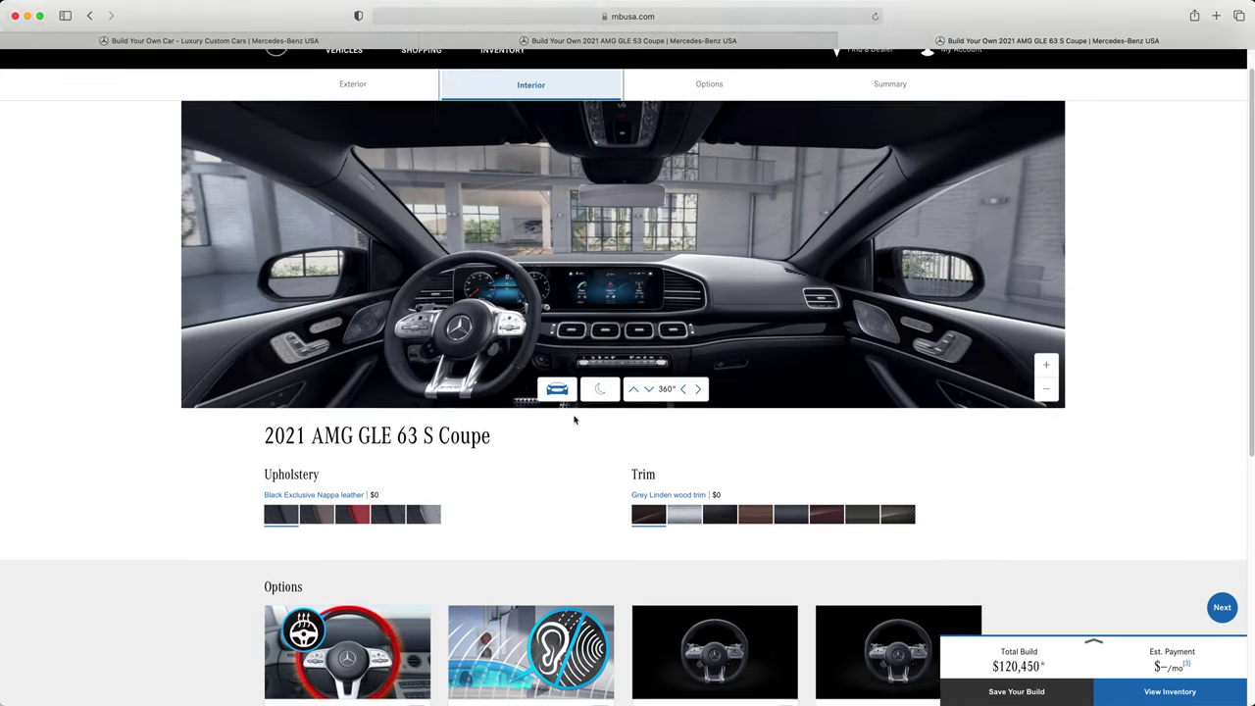
{"action": "scroll", "coordinate": [508, 369], "scroll_direction": "up", "scroll_amount": 2}
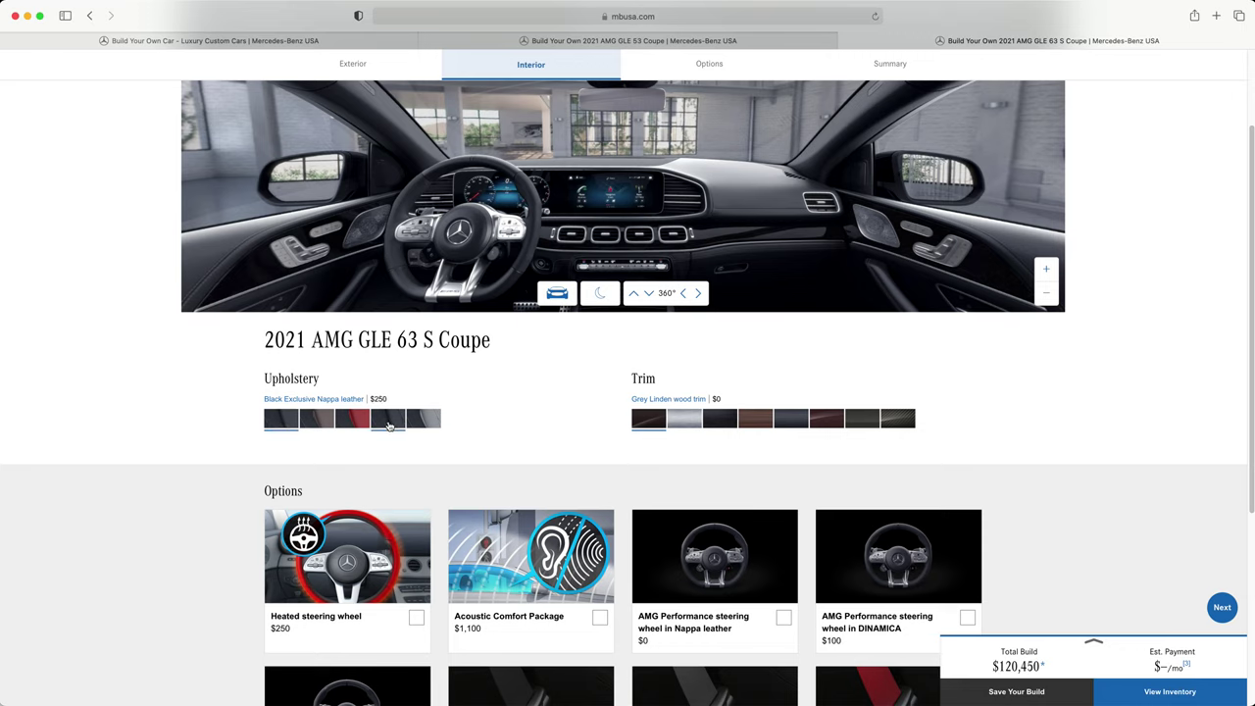
{"action": "left_click", "coordinate": [388, 420]}
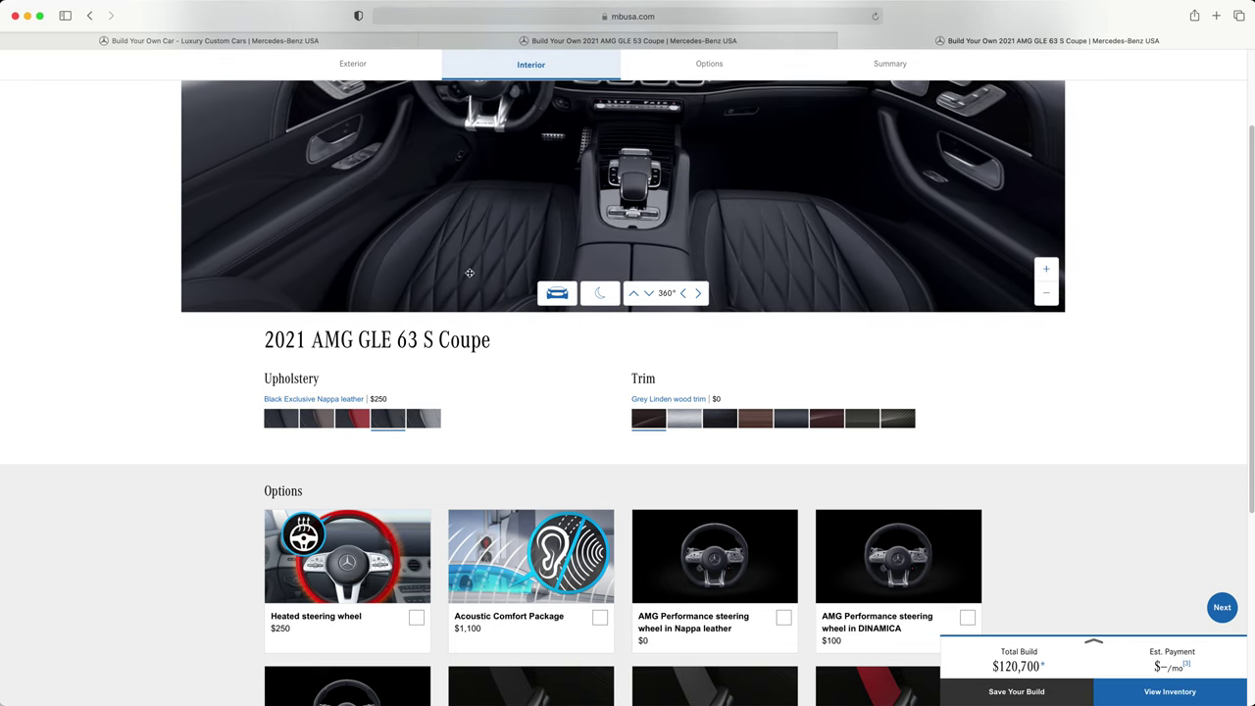
{"action": "left_click", "coordinate": [663, 43]}
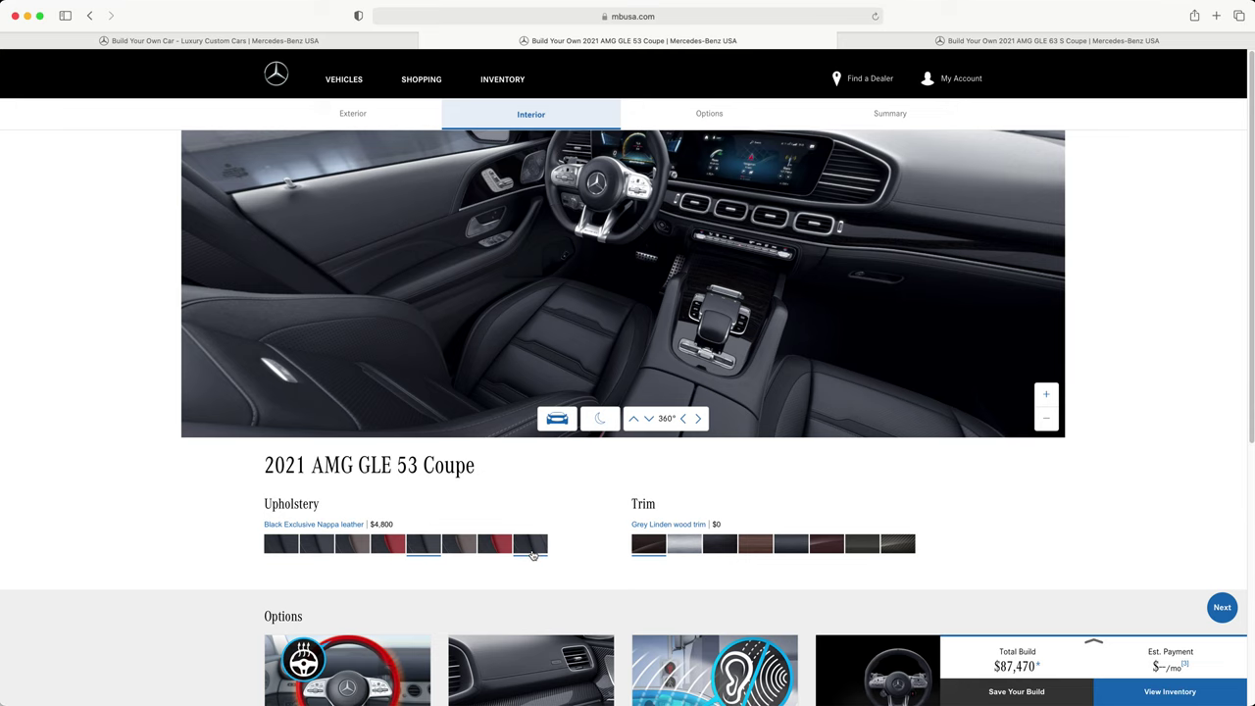
{"action": "key", "text": "ctrl+Tab"}
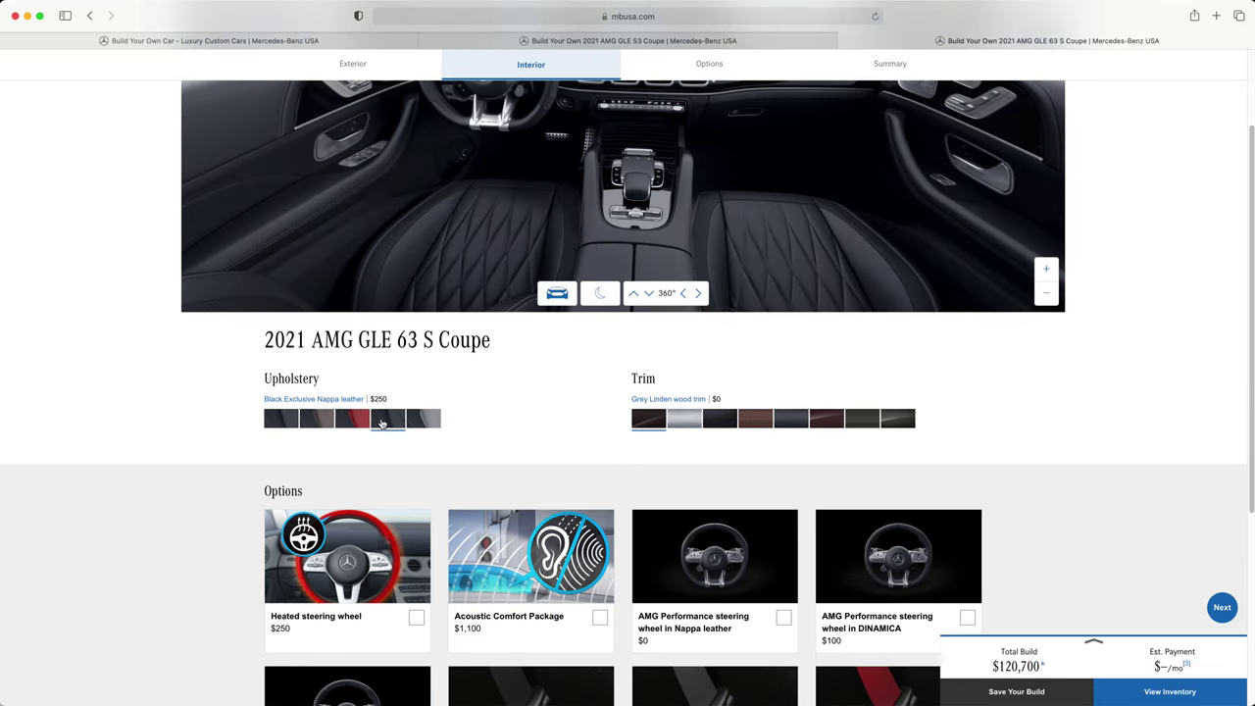
Try the grey-accent Exclusive Nappa leather on the GLE 63 S Coupe, cancel it and return to the no-cost Black Exclusive Nappa leather
{"action": "left_click", "coordinate": [427, 424]}
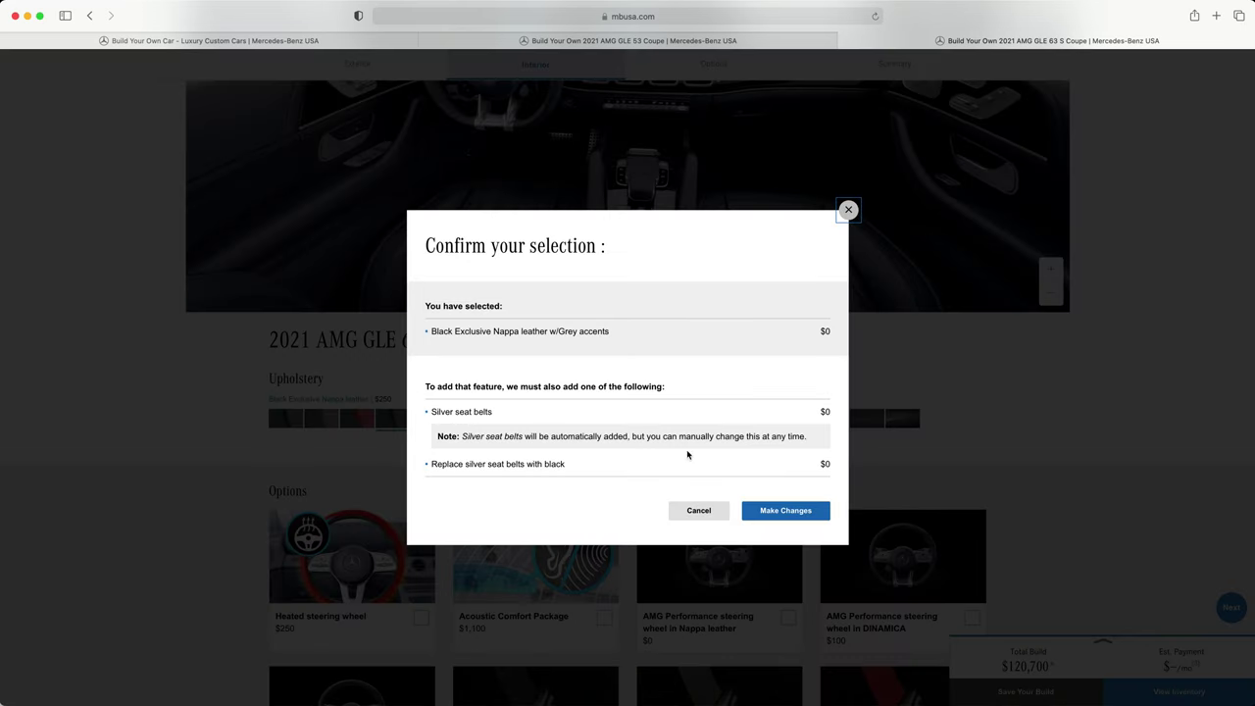
{"action": "left_click", "coordinate": [698, 510]}
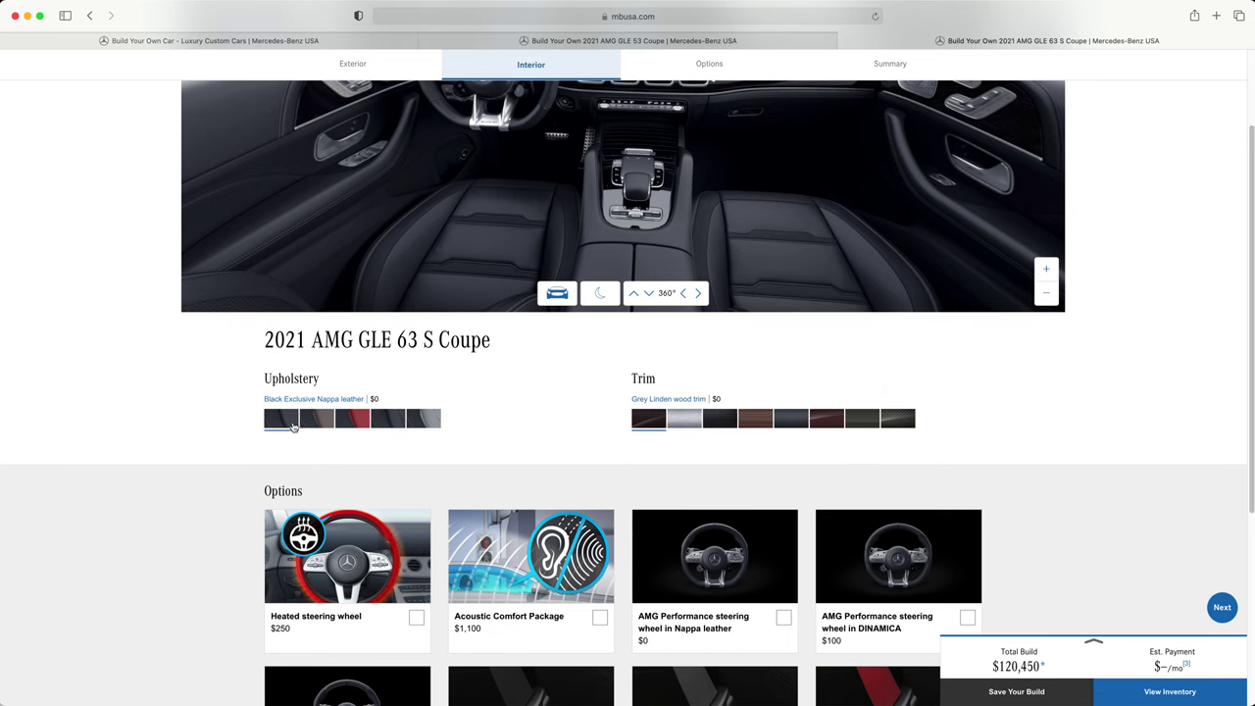
{"action": "left_click_drag", "start_coordinate": [517, 235], "coordinate": [566, 196]}
{"action": "left_click_drag", "start_coordinate": [448, 239], "coordinate": [500, 269]}
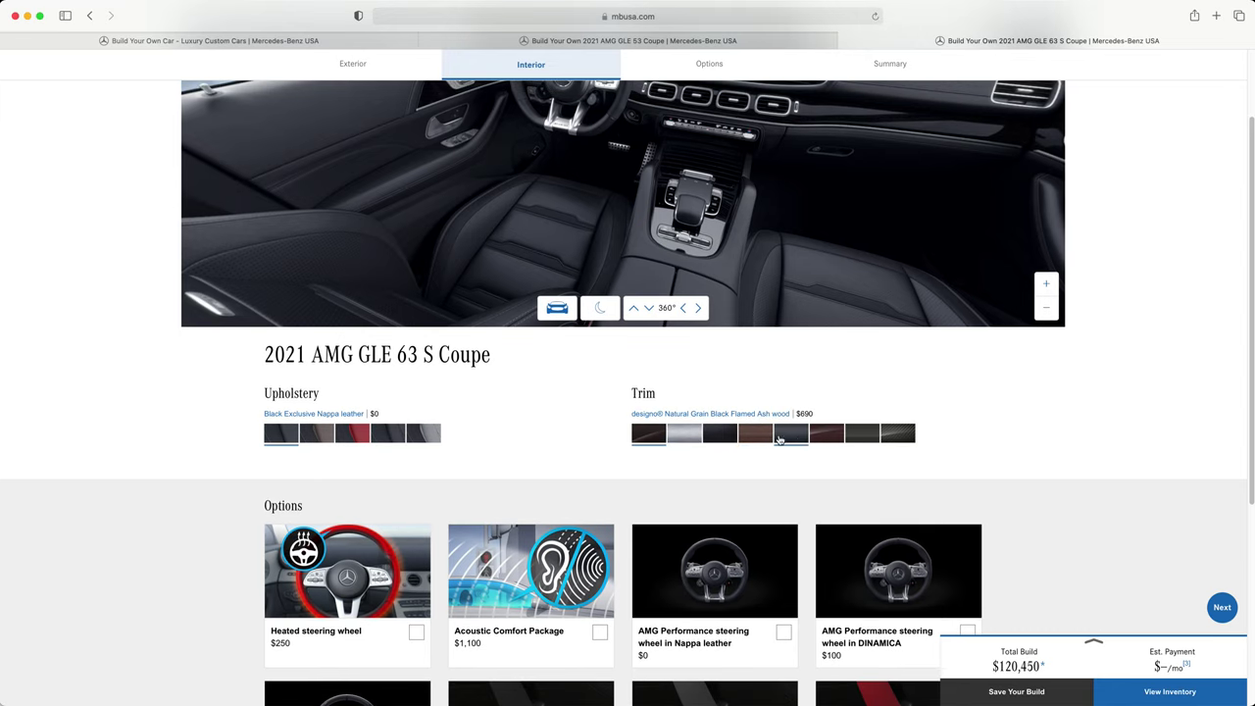
Set the interior trim to Metal Weave on both the GLE 63 S Coupe and the GLE 53 Coupe
{"action": "left_click", "coordinate": [863, 443]}
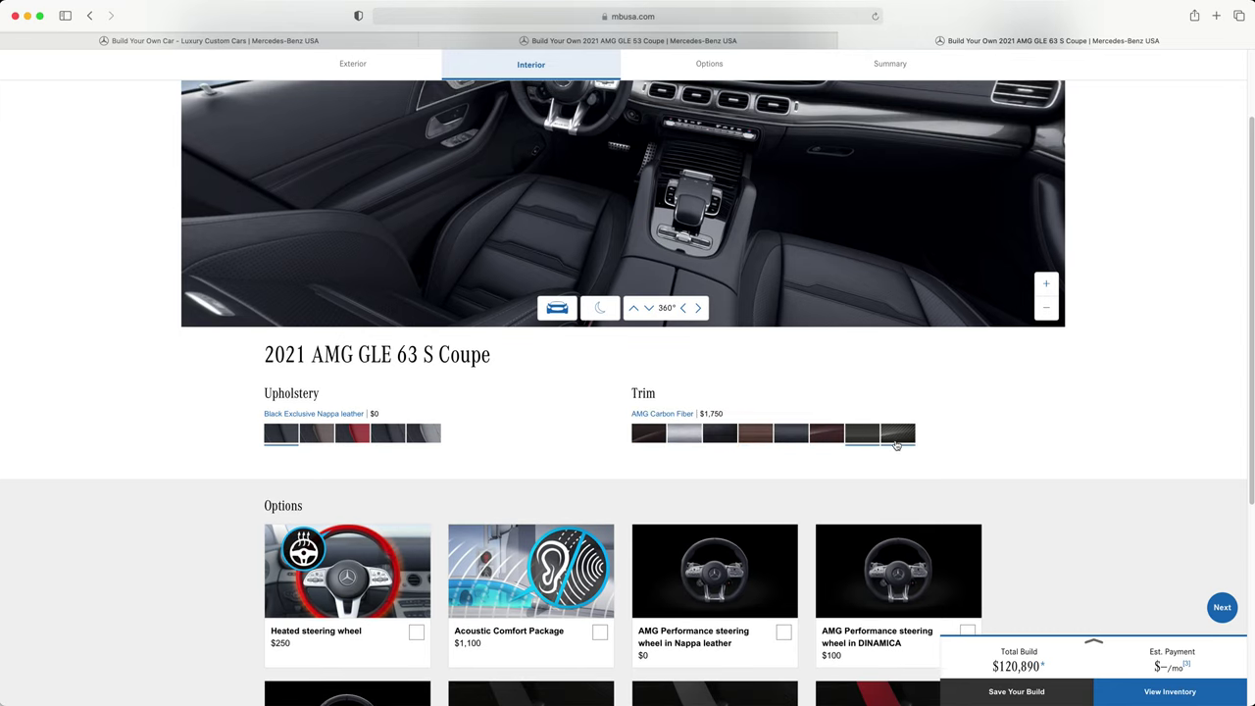
{"action": "key", "text": "ctrl+shift+Tab"}
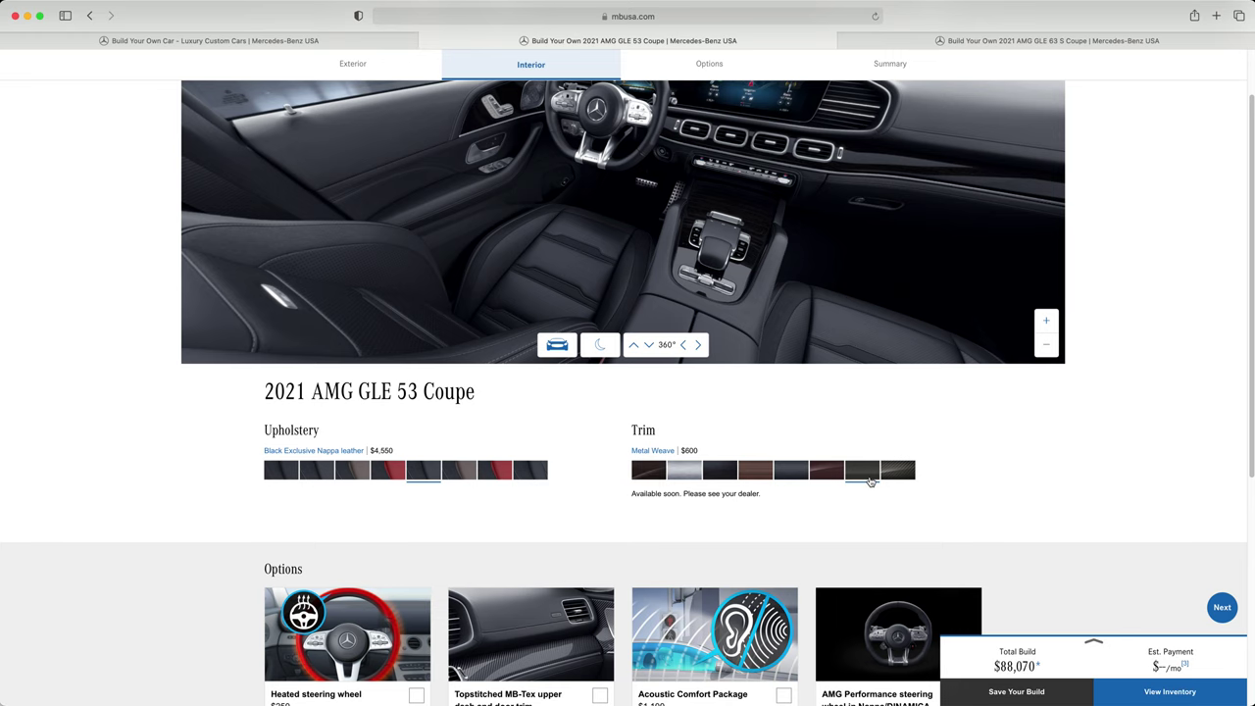
{"action": "key", "text": "ctrl+Tab"}
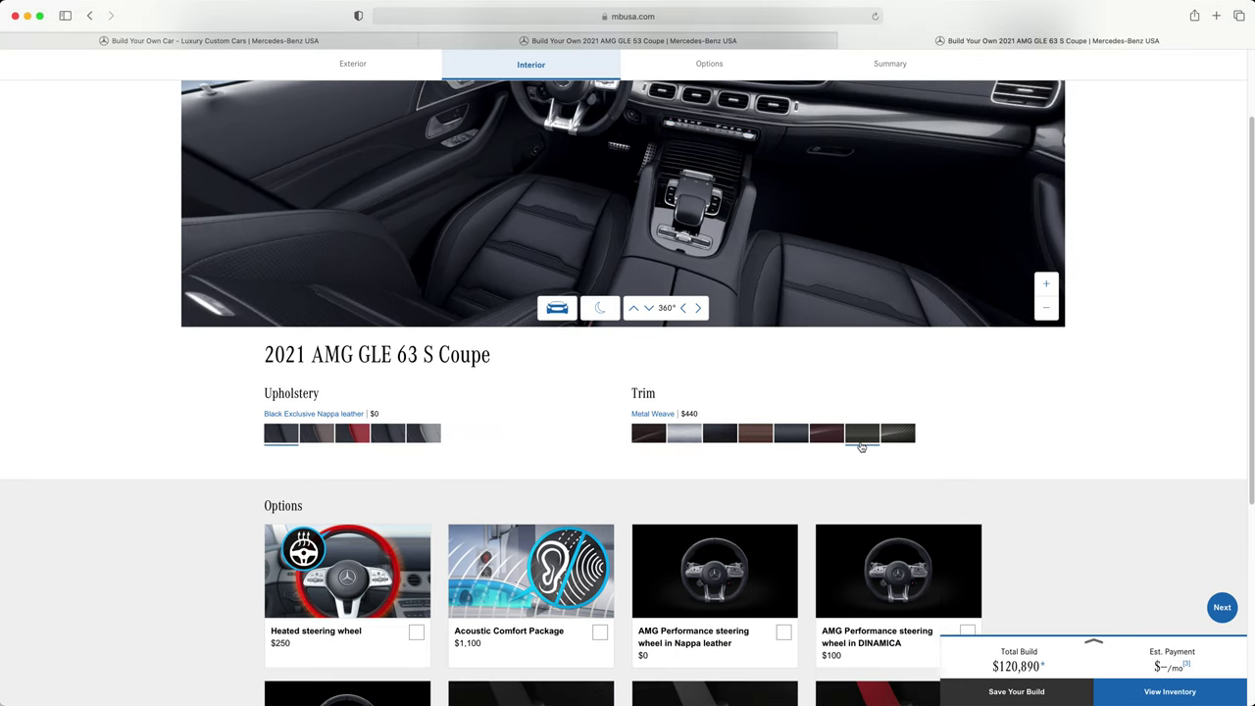
Compare the Metal Weave trim and the available interior options between the GLE 63 S Coupe and the GLE 53 Coupe
{"action": "scroll", "coordinate": [858, 448], "scroll_direction": "up", "scroll_amount": 1}
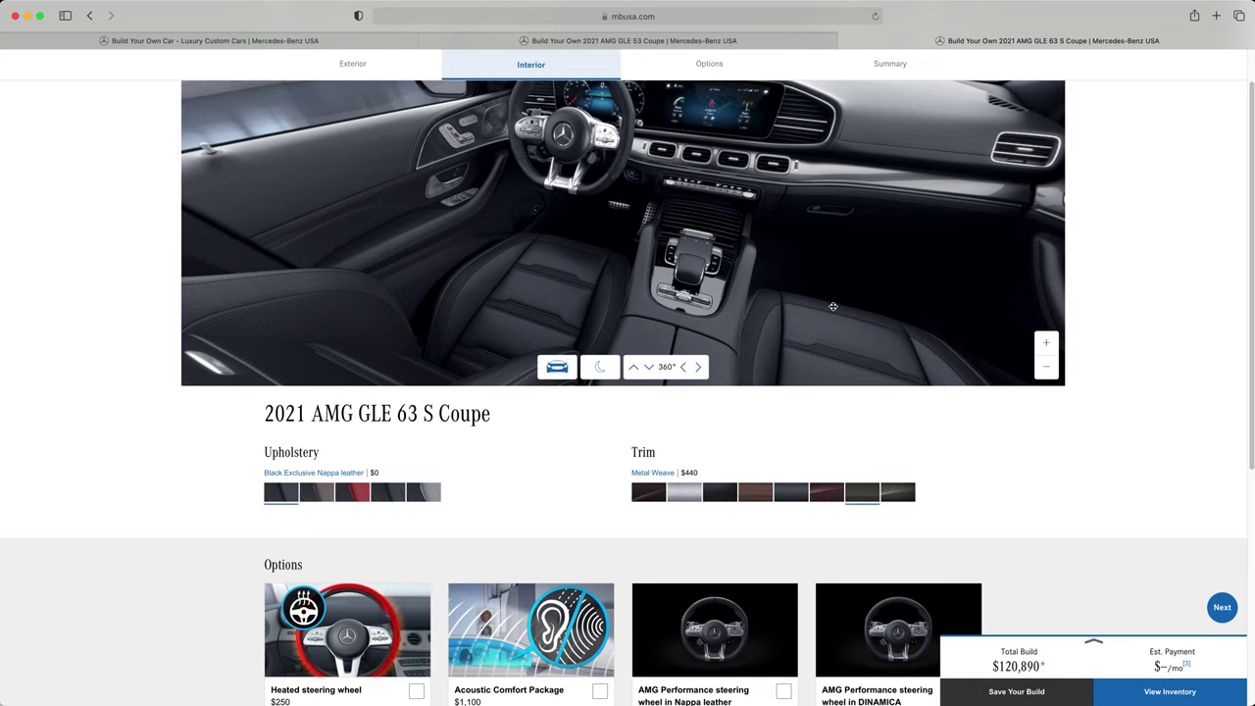
{"action": "left_click", "coordinate": [750, 41]}
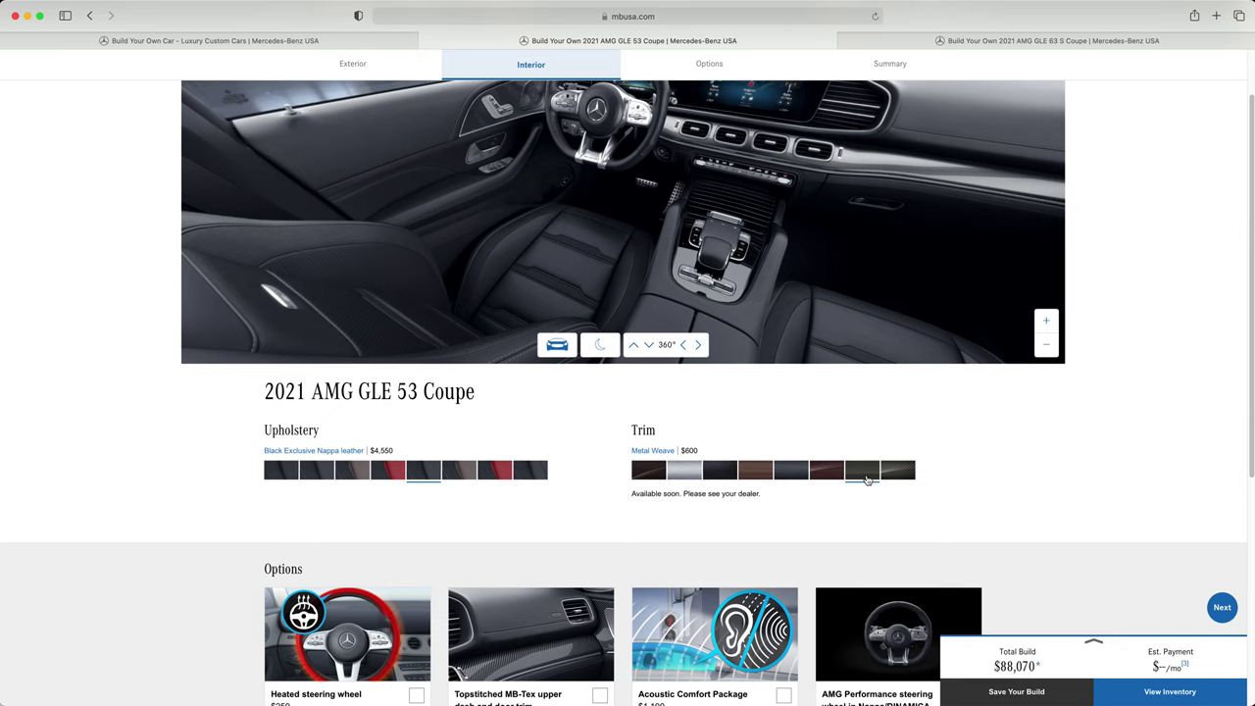
{"action": "left_click", "coordinate": [918, 43]}
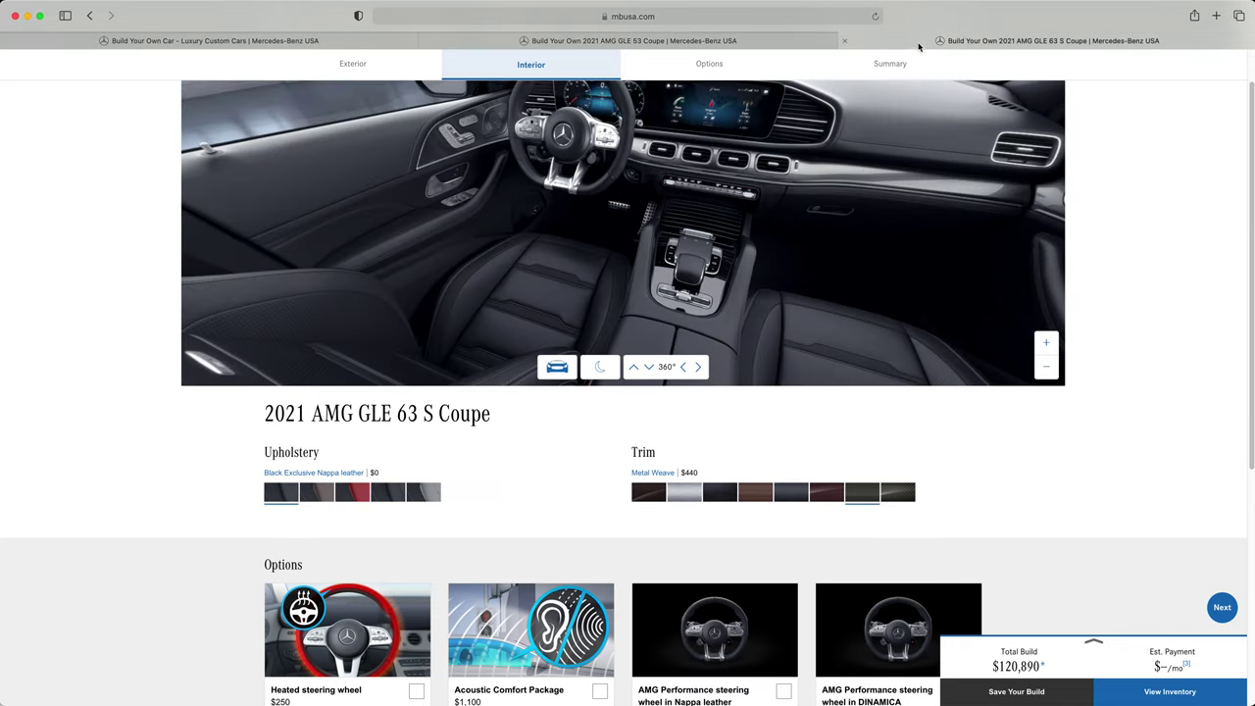
{"action": "scroll", "coordinate": [597, 448], "scroll_direction": "down", "scroll_amount": 5}
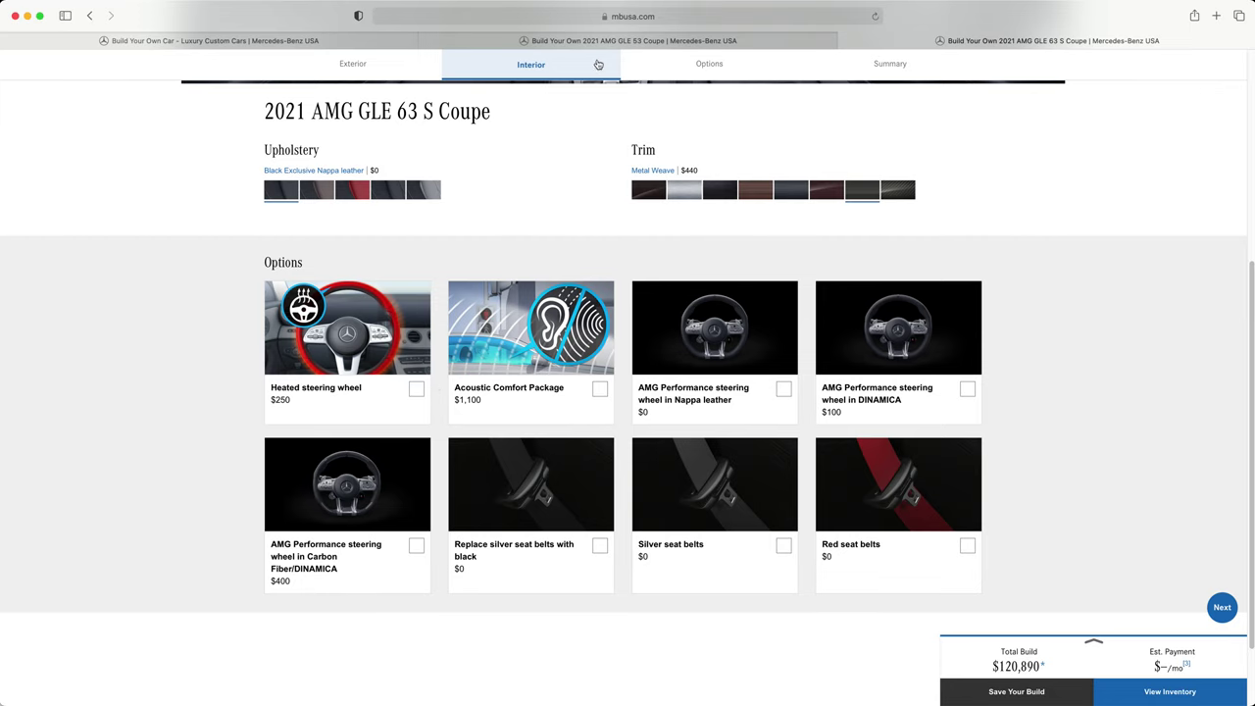
{"action": "left_click", "coordinate": [646, 41]}
{"action": "scroll", "coordinate": [714, 327], "scroll_direction": "down", "scroll_amount": 5}
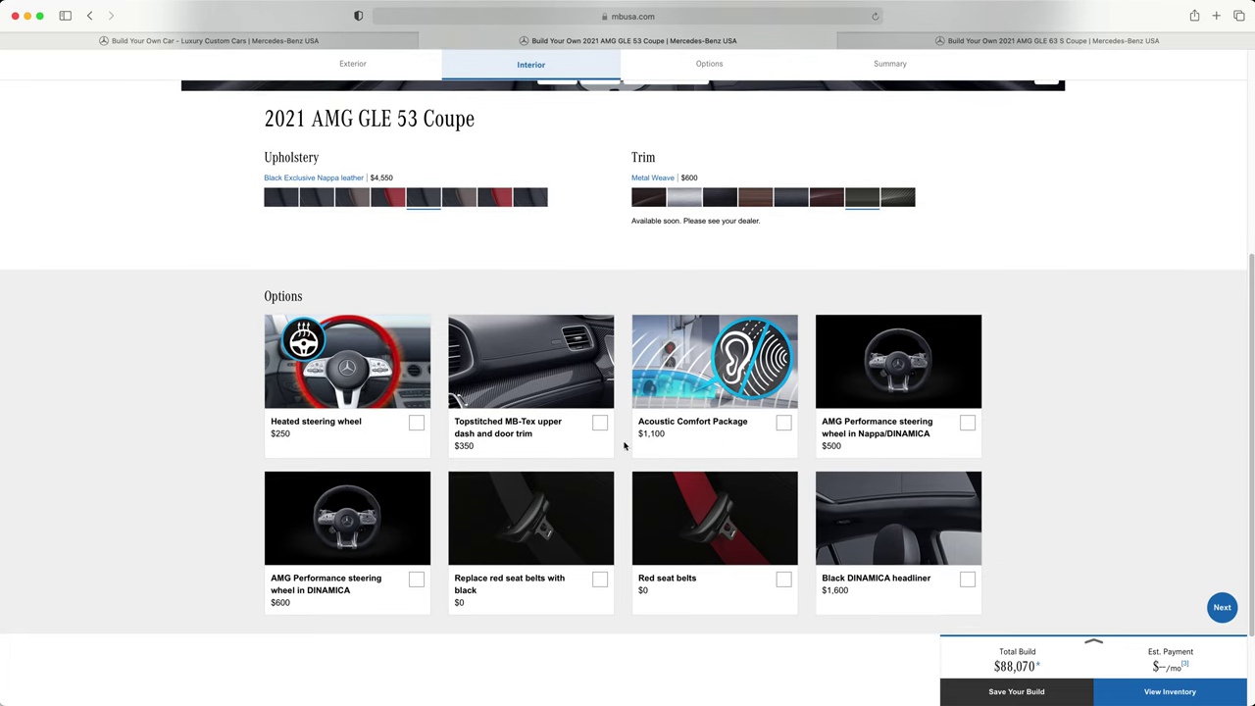
{"action": "scroll", "coordinate": [153, 520], "scroll_direction": "up", "scroll_amount": 6}
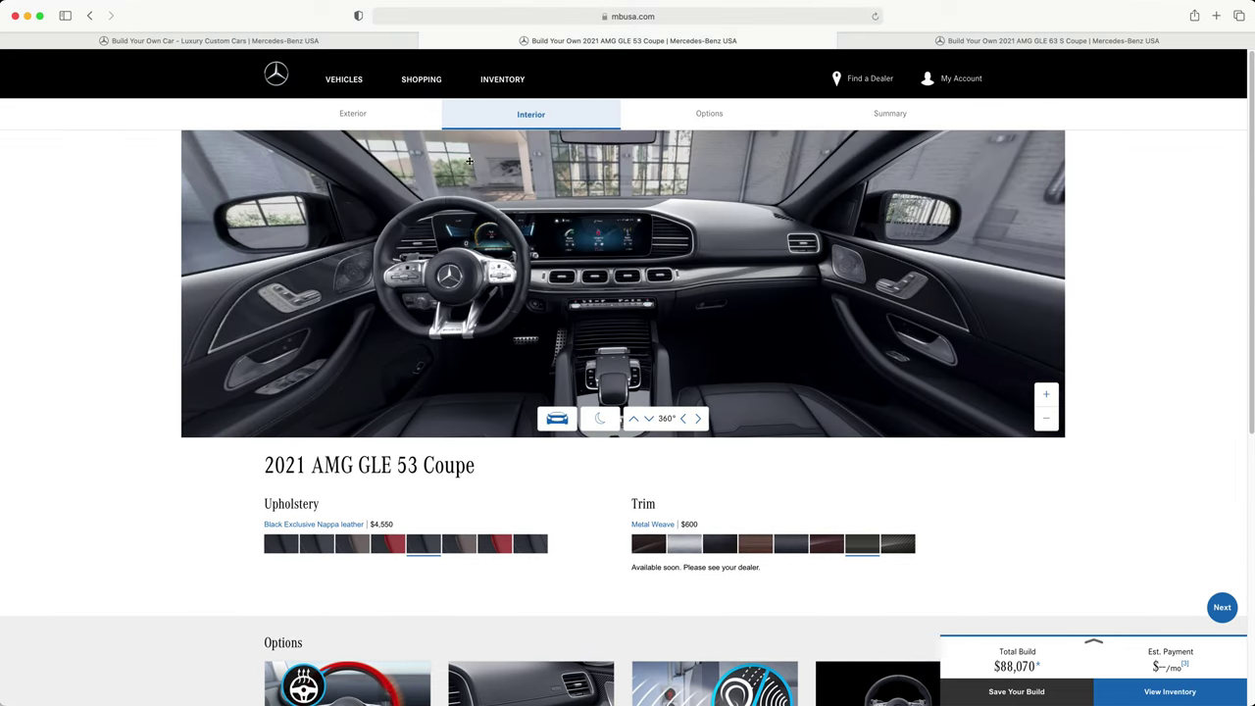
Open the options page for both the GLE 53 Coupe and GLE 63 S Coupe builds, ending on the GLE 53 Coupe
{"action": "left_click", "coordinate": [708, 114]}
{"action": "left_click", "coordinate": [957, 40]}
{"action": "scroll", "coordinate": [715, 147], "scroll_direction": "up", "scroll_amount": 3}
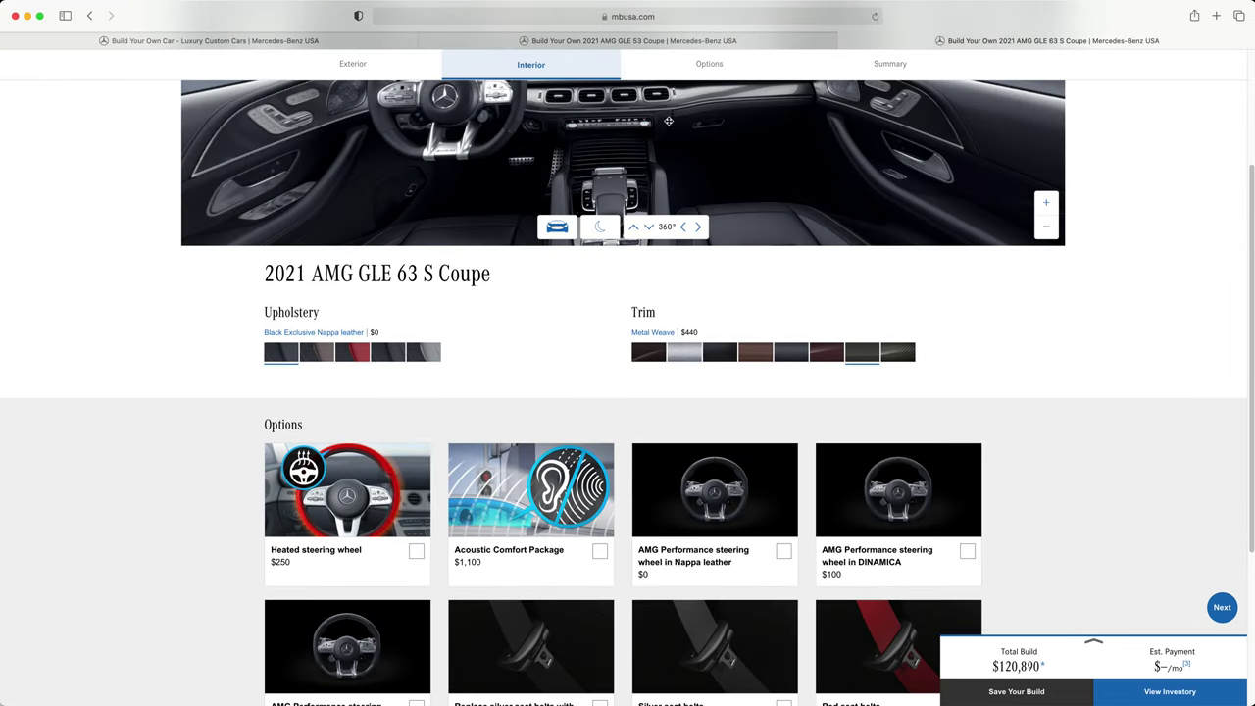
{"action": "left_click", "coordinate": [708, 66]}
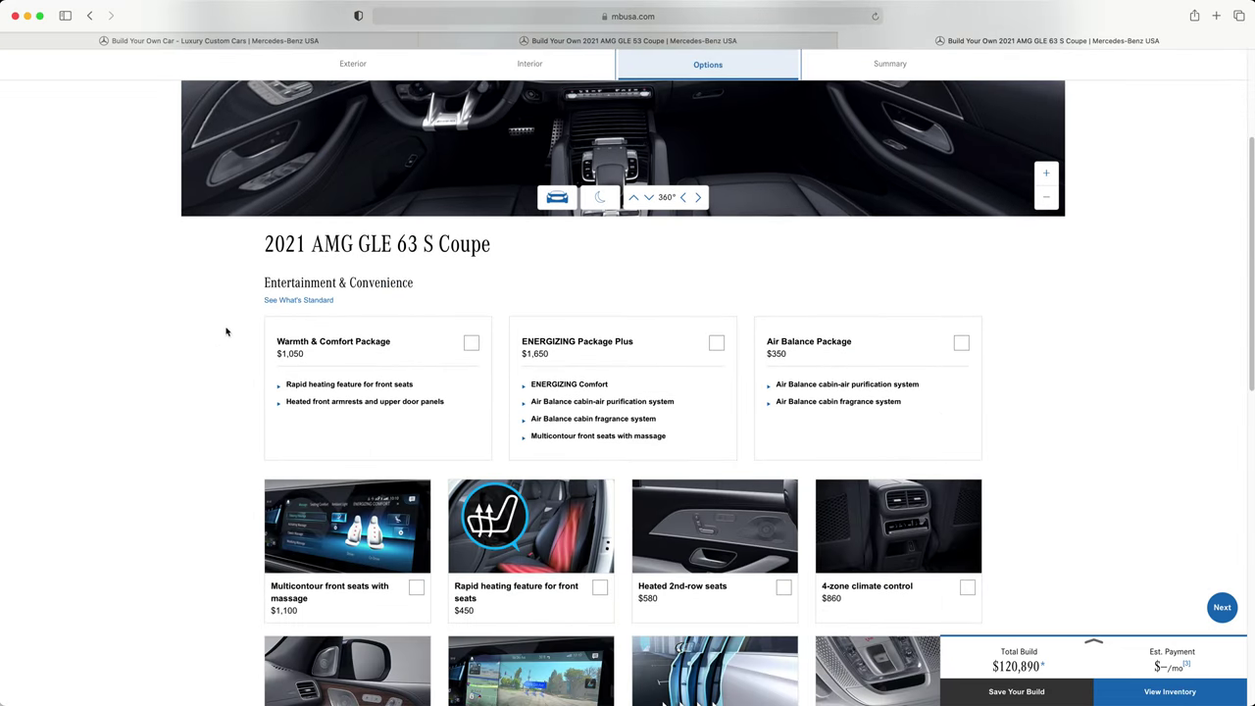
{"action": "left_click", "coordinate": [645, 48]}
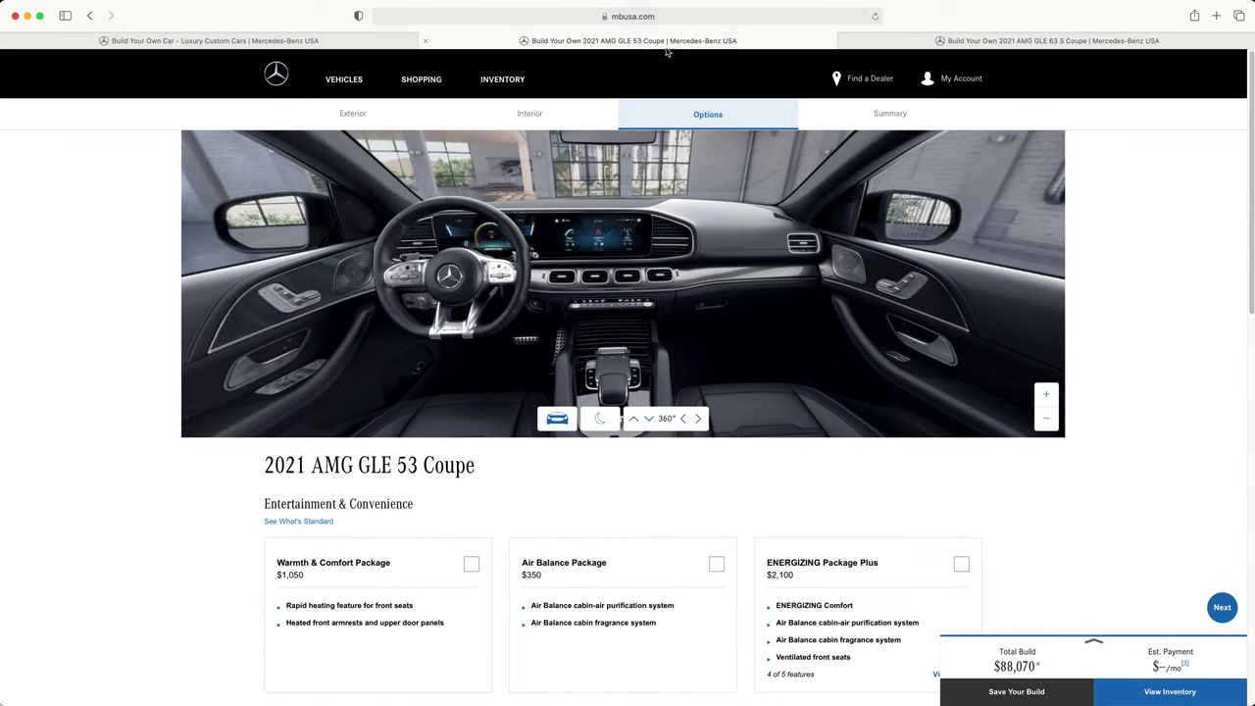
Add the Warmth & Comfort Package and the ENERGIZING Package Plus to the GLE 53 Coupe, accepting removal of the Air Balance Package
{"action": "scroll", "coordinate": [166, 529], "scroll_direction": "down", "scroll_amount": 3}
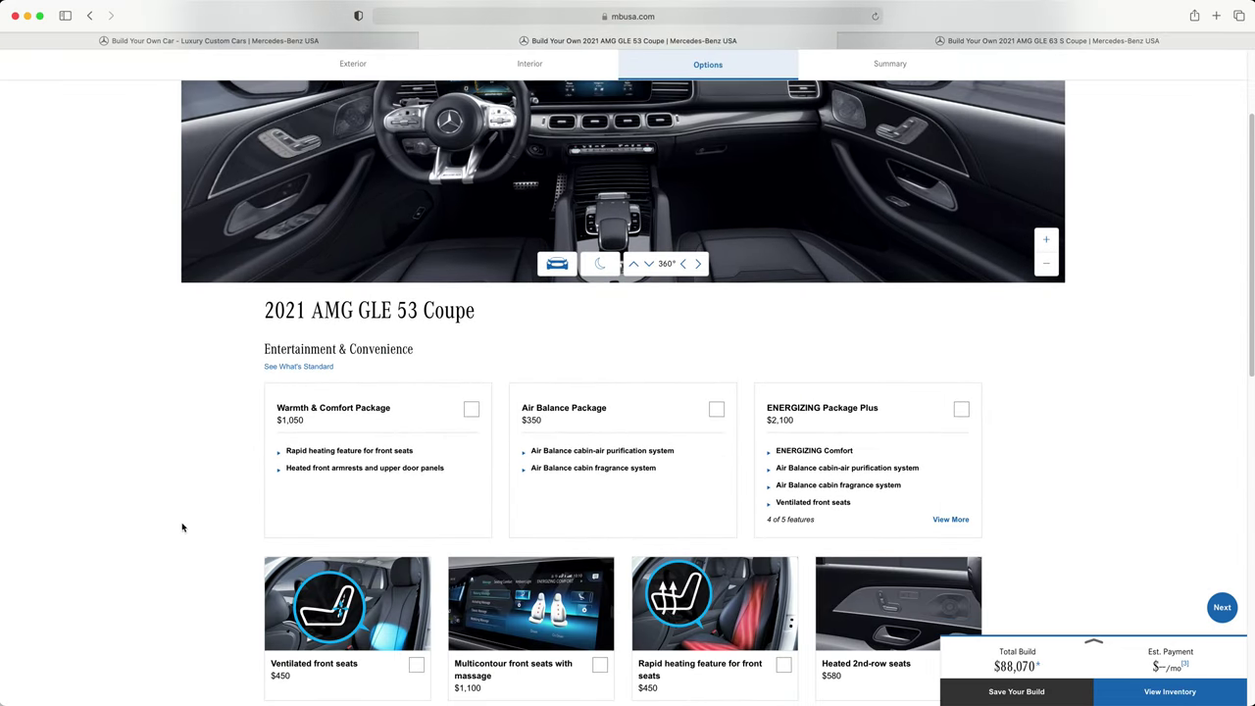
{"action": "left_click", "coordinate": [471, 409]}
{"action": "left_click", "coordinate": [715, 410]}
{"action": "left_click", "coordinate": [960, 408]}
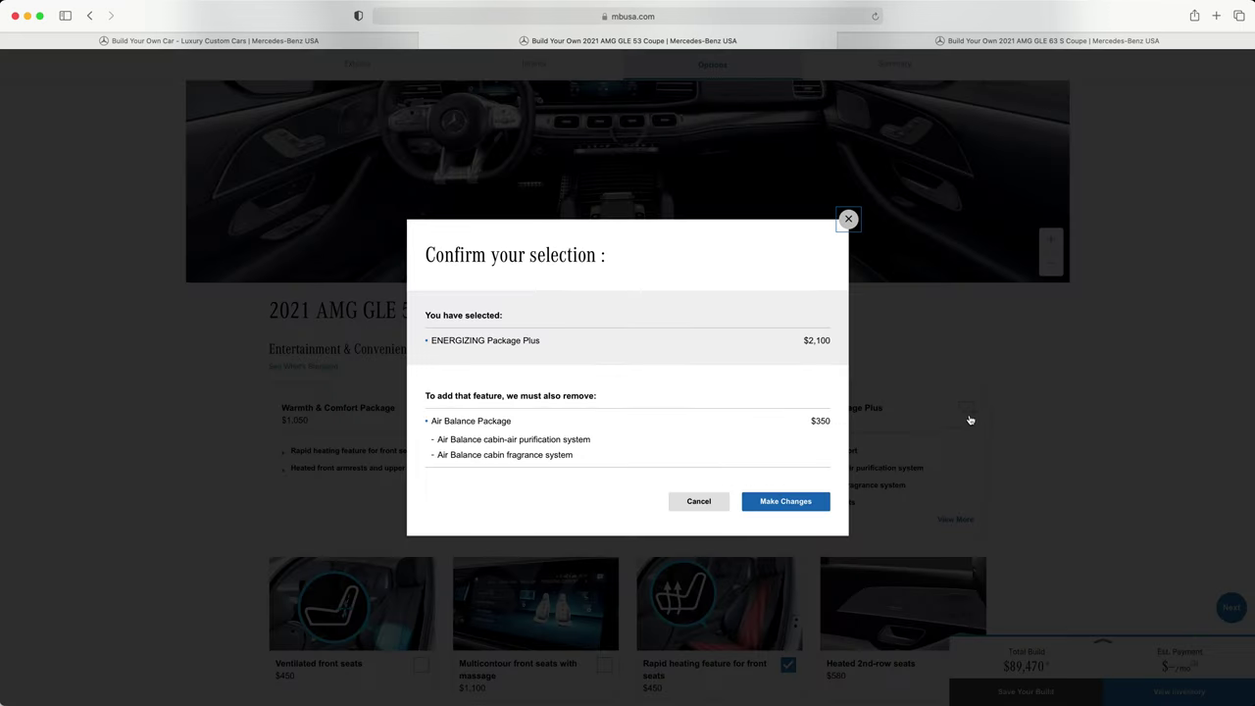
{"action": "left_click", "coordinate": [784, 501]}
Try the Air Balance Package on the GLE 53 Coupe and switch back to the ENERGIZING Package Plus
{"action": "left_click", "coordinate": [694, 426]}
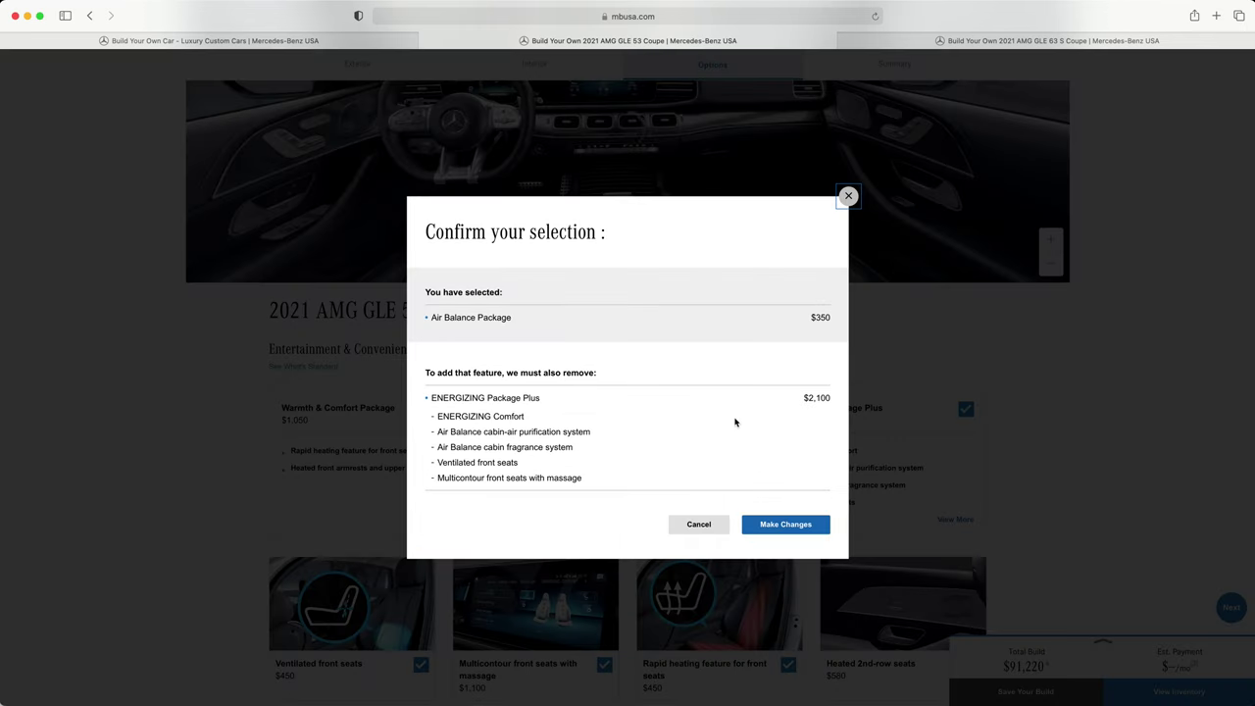
{"action": "left_click", "coordinate": [859, 427]}
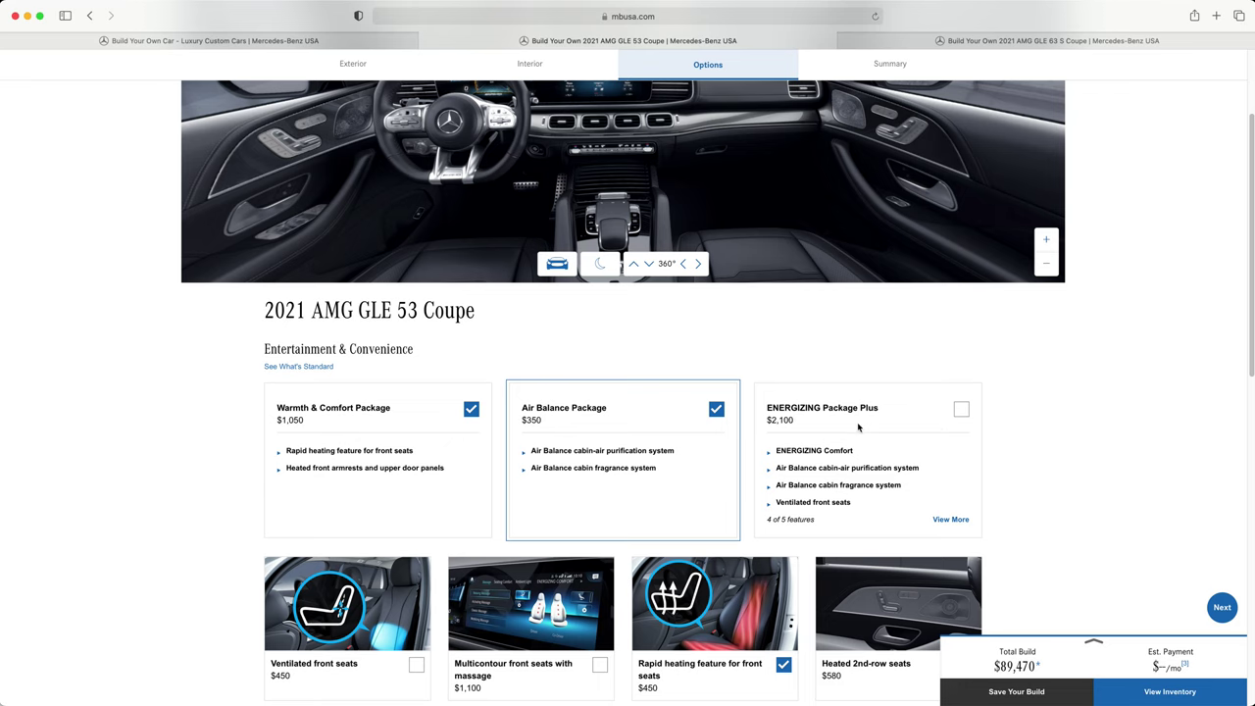
{"action": "left_click", "coordinate": [958, 412]}
{"action": "left_click", "coordinate": [785, 502]}
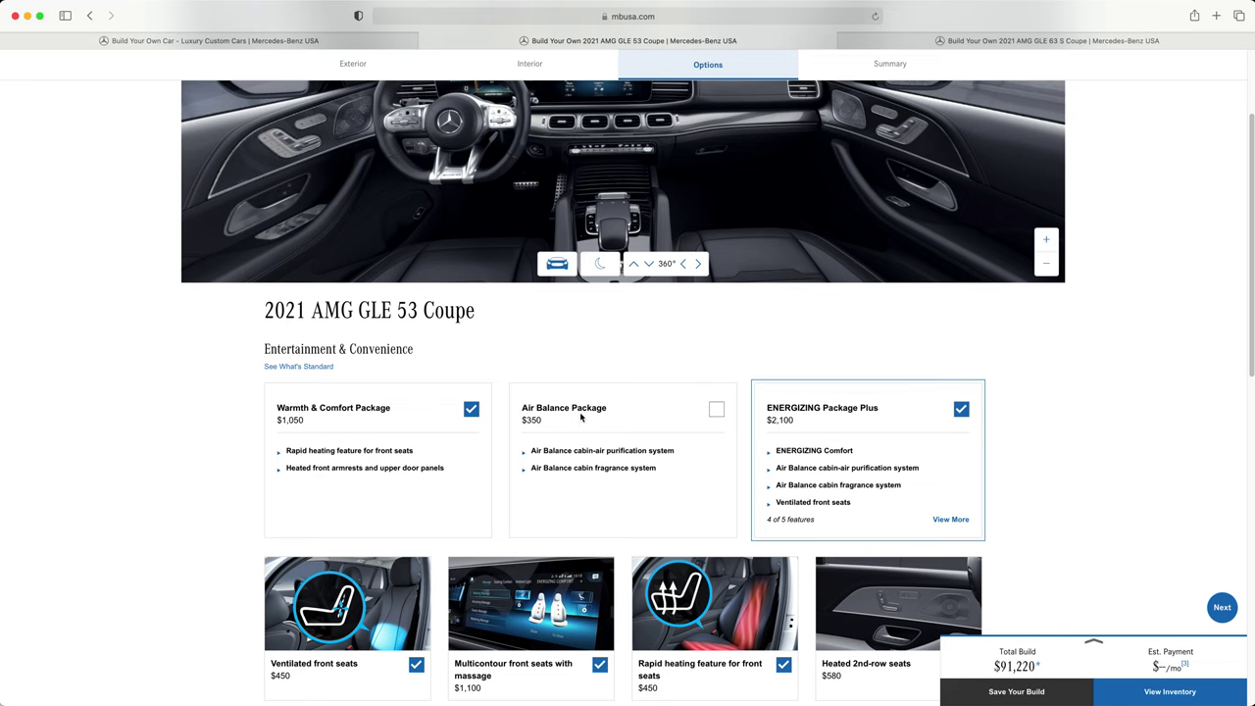
Add the ENERGIZING Package Plus to the GLE 63 S Coupe together with the required Warmth & Comfort Package
{"action": "left_click", "coordinate": [898, 43]}
{"action": "left_click", "coordinate": [717, 342]}
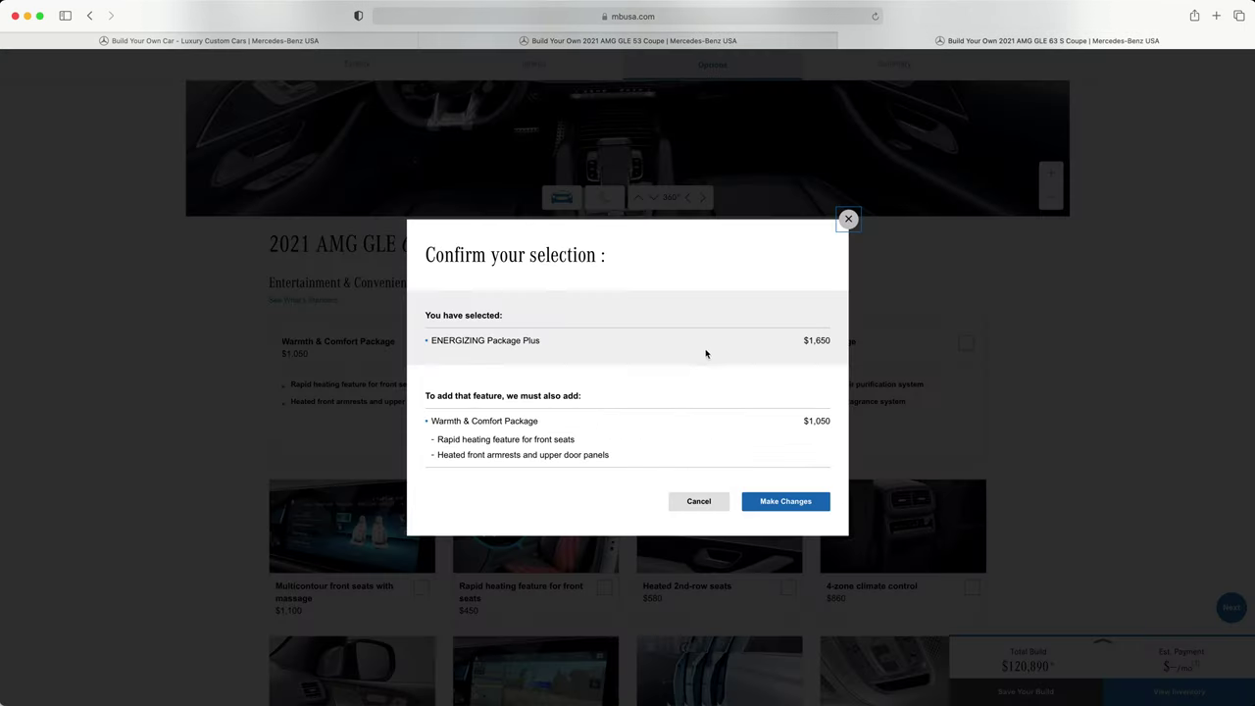
{"action": "left_click", "coordinate": [776, 503]}
Compare the price and contents of the ENERGIZING Package Plus between the GLE 53 Coupe and the GLE 63 S Coupe
{"action": "left_click", "coordinate": [790, 45]}
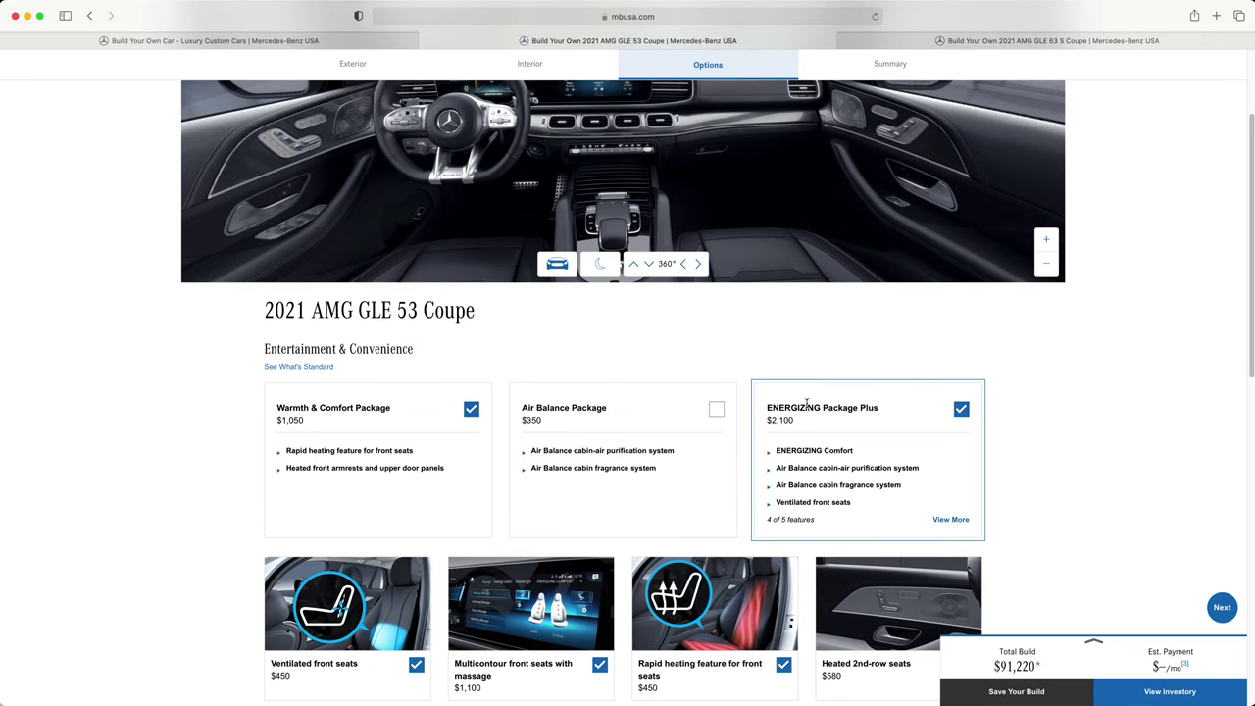
{"action": "triple_click", "coordinate": [781, 419]}
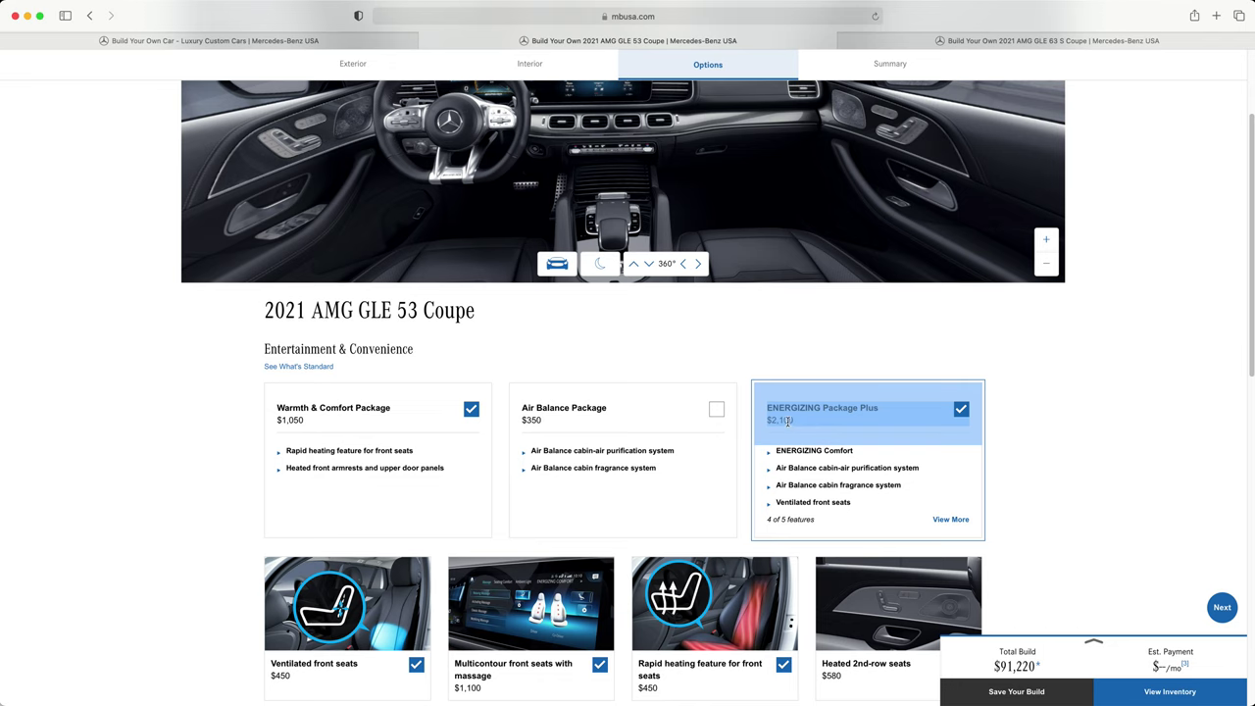
{"action": "left_click", "coordinate": [804, 343]}
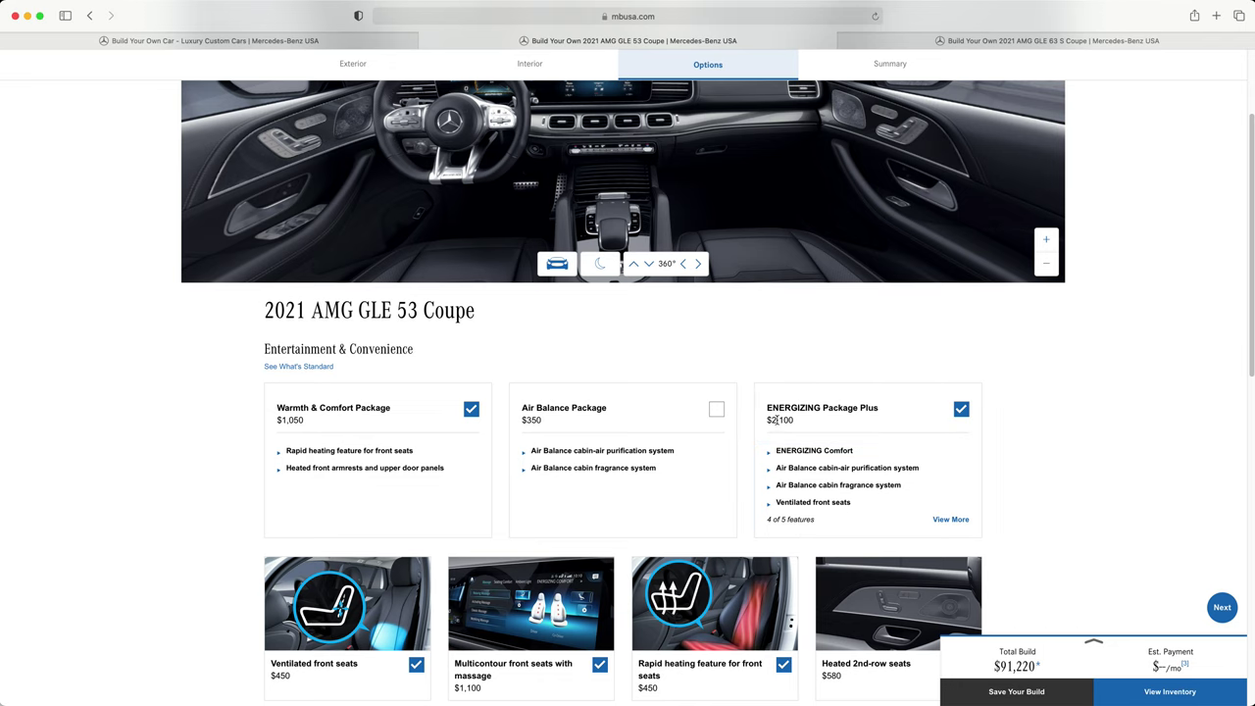
{"action": "left_click", "coordinate": [943, 44]}
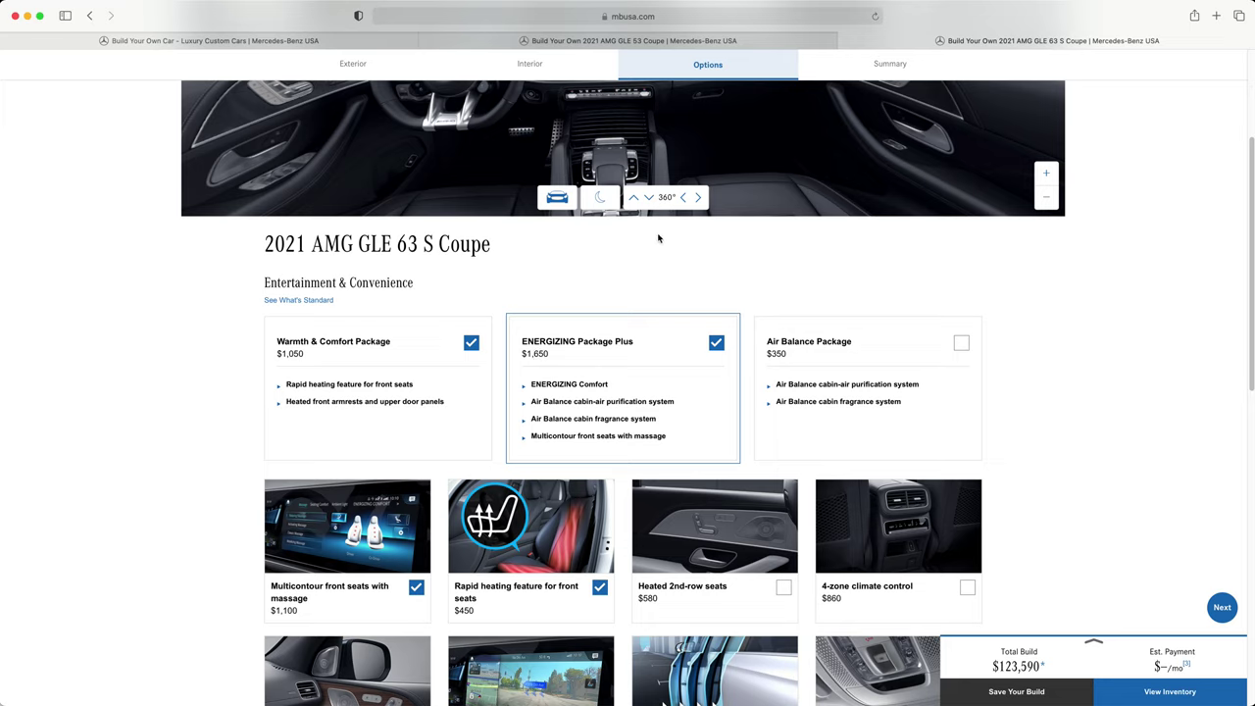
{"action": "scroll", "coordinate": [637, 231], "scroll_direction": "down", "scroll_amount": 2}
{"action": "left_click", "coordinate": [627, 40]}
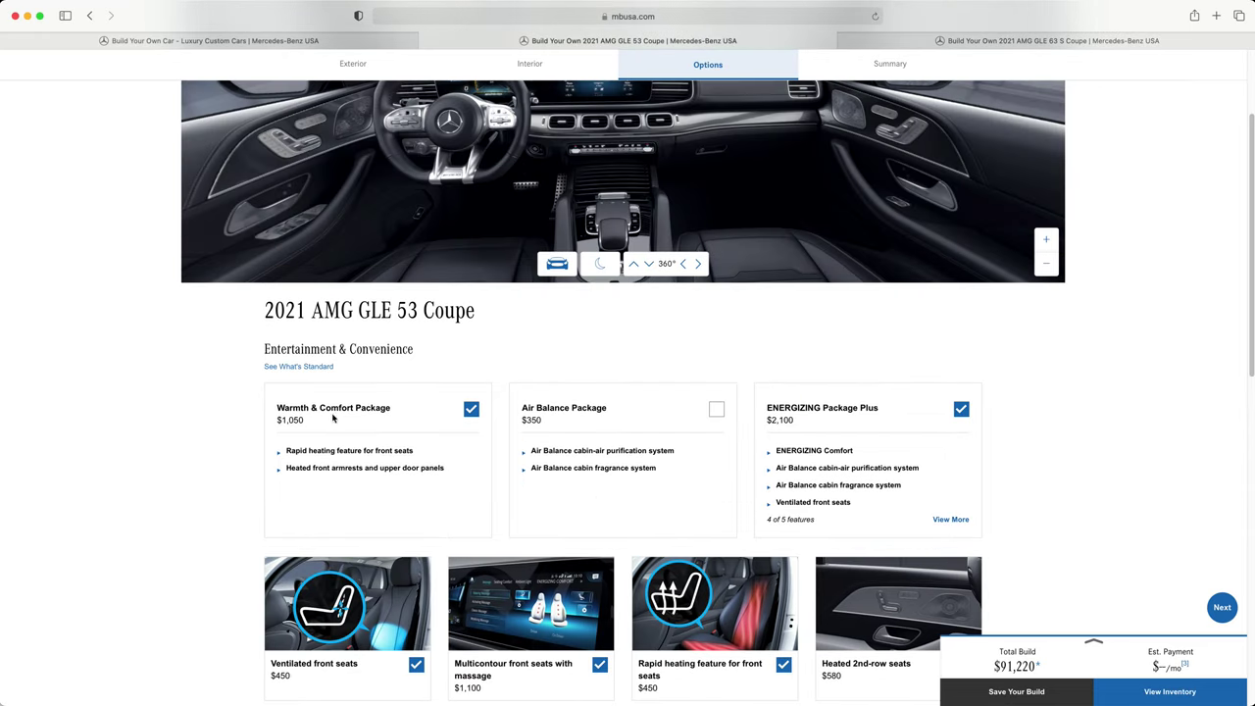
Compare the individual Entertainment & Convenience options of the GLE 63 S Coupe with those of the GLE 53 Coupe
{"action": "left_click", "coordinate": [912, 45]}
{"action": "scroll", "coordinate": [343, 323], "scroll_direction": "down", "scroll_amount": 2}
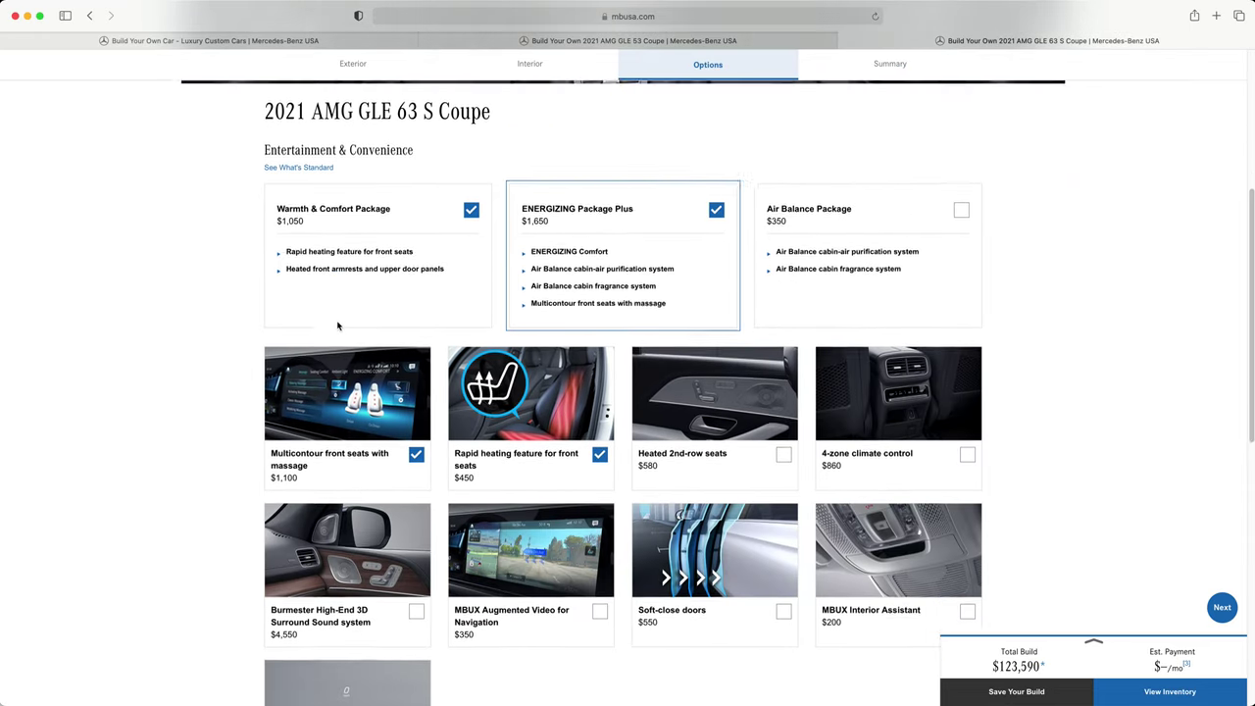
{"action": "scroll", "coordinate": [432, 299], "scroll_direction": "down", "scroll_amount": 2}
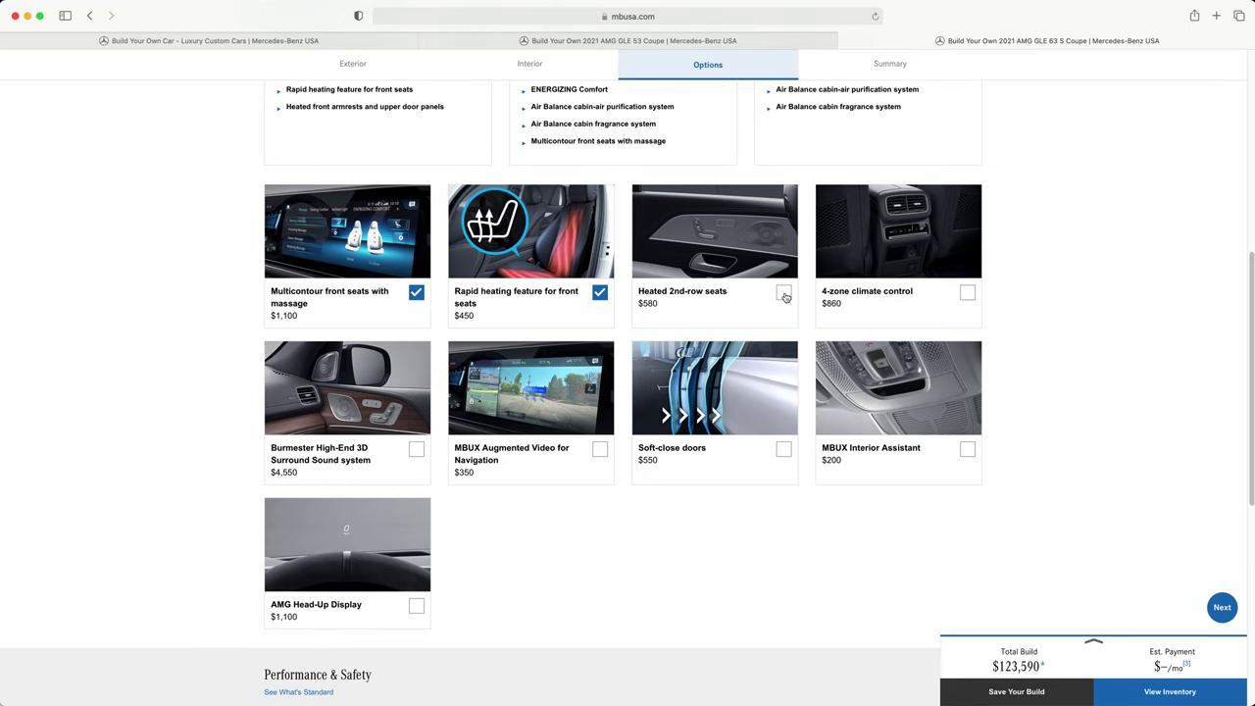
{"action": "scroll", "coordinate": [784, 297], "scroll_direction": "down", "scroll_amount": 1}
{"action": "left_click", "coordinate": [770, 39]}
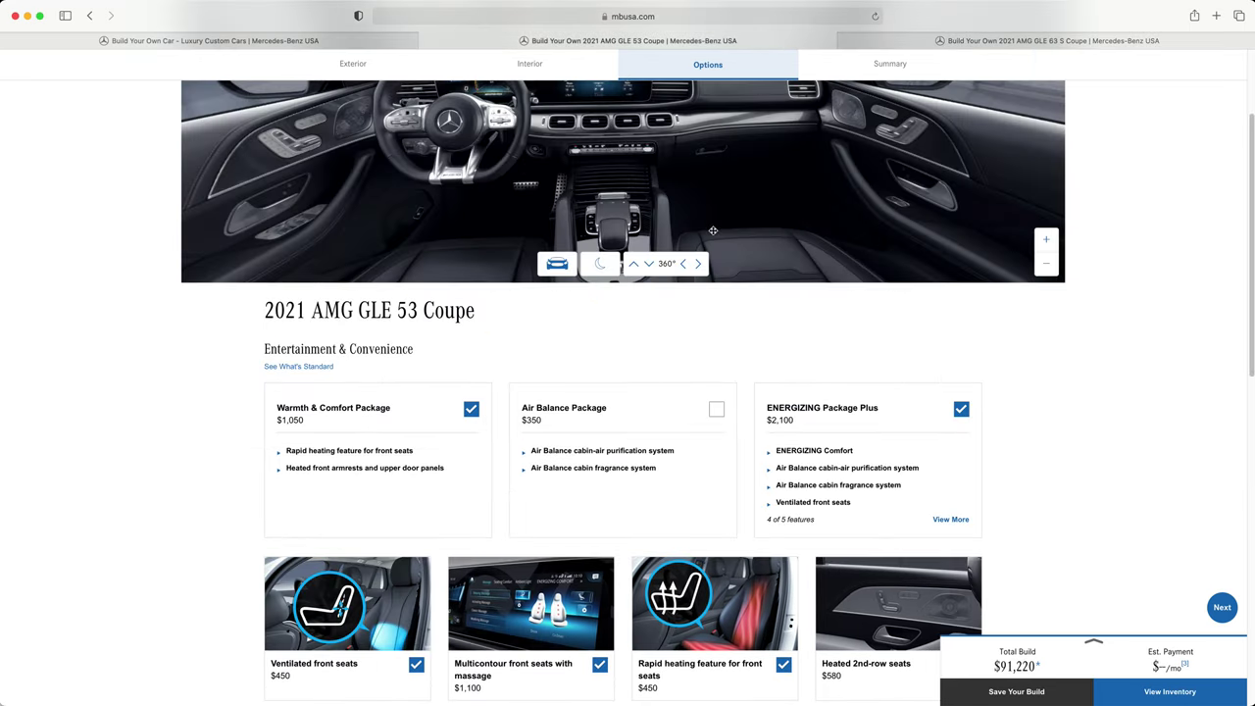
{"action": "scroll", "coordinate": [1018, 368], "scroll_direction": "down", "scroll_amount": 7}
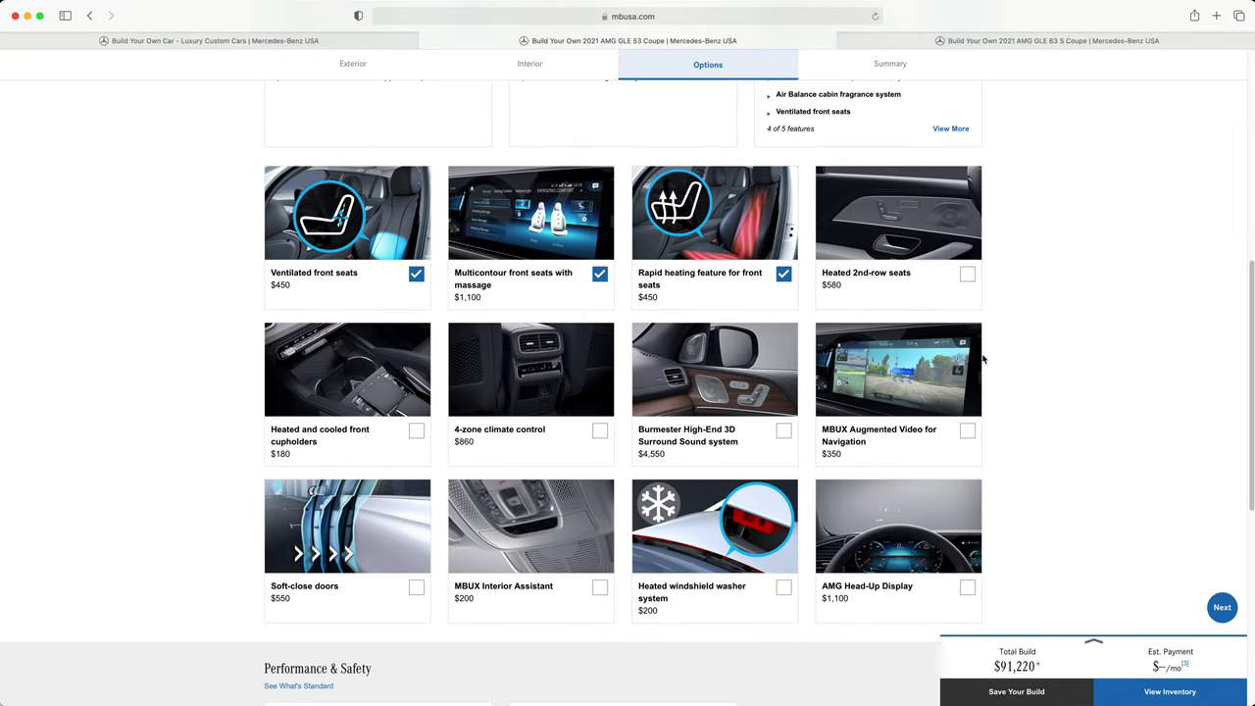
{"action": "scroll", "coordinate": [698, 413], "scroll_direction": "down", "scroll_amount": 1}
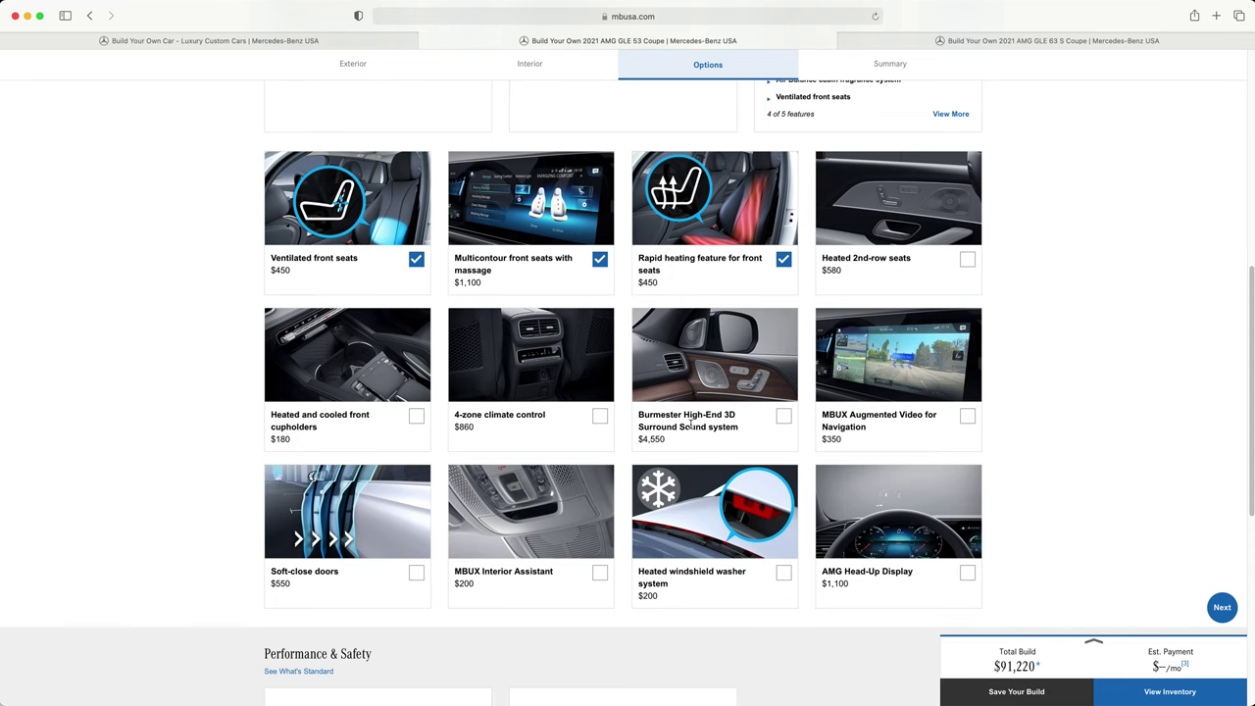
{"action": "scroll", "coordinate": [833, 358], "scroll_direction": "down", "scroll_amount": 2}
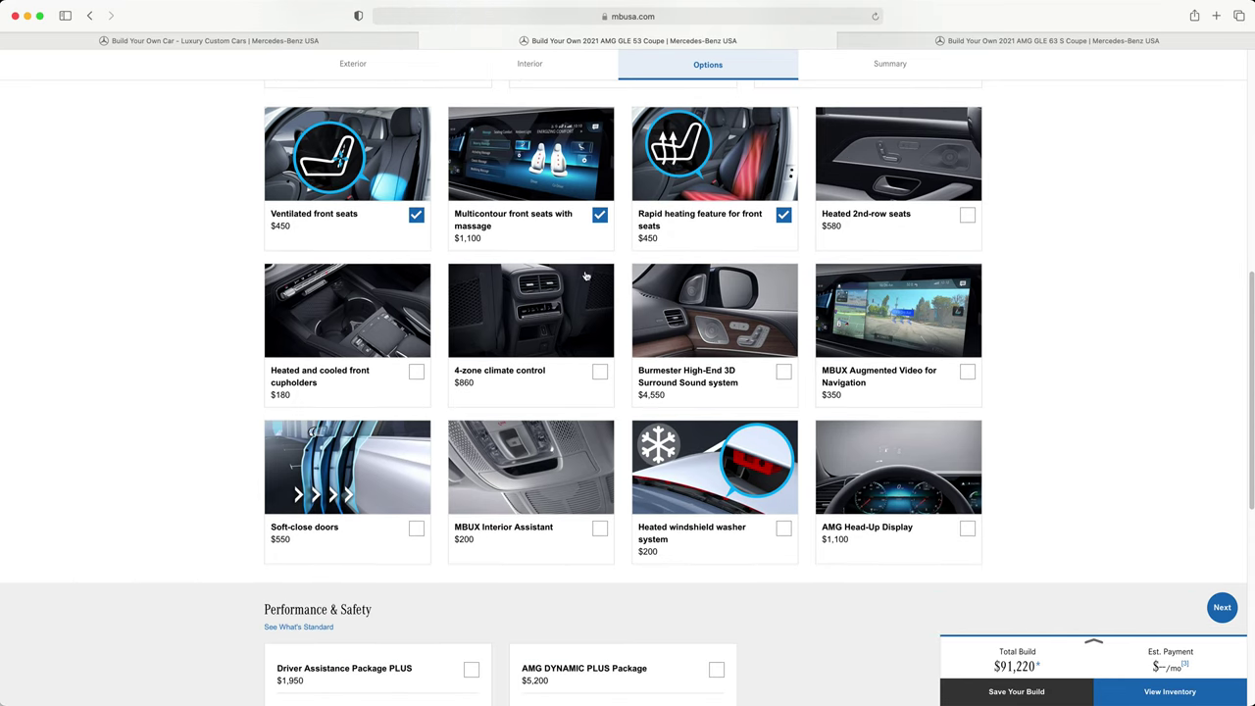
Search the GLE 53 Coupe options page for "heated", clear the search and return to the individual comfort options
{"action": "key", "text": "super+f"}
{"action": "type", "text": "heated"}
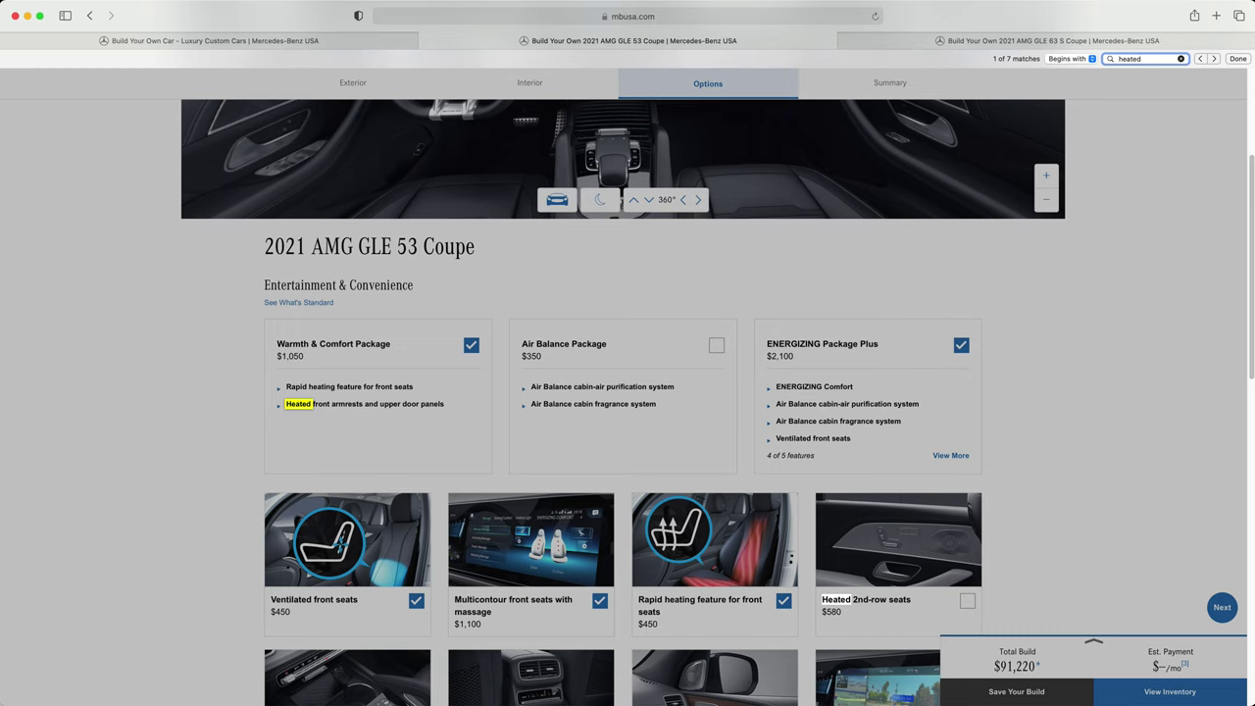
{"action": "key", "text": "super+a"}
{"action": "key", "text": "BackSpace"}
{"action": "scroll", "coordinate": [622, 392], "scroll_direction": "down", "scroll_amount": 4}
{"action": "scroll", "coordinate": [622, 392], "scroll_direction": "down", "scroll_amount": 4}
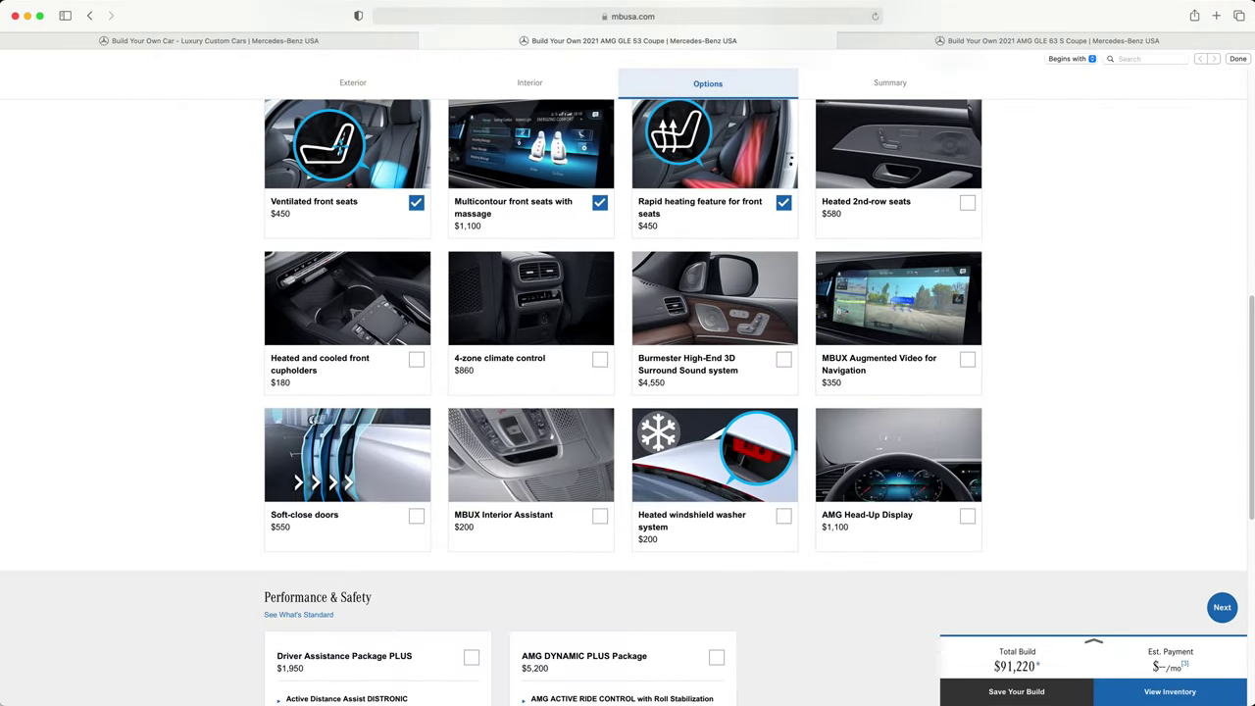
Add the MBUX Interior Assistant to both the GLE 63 S Coupe and the GLE 53 Coupe
{"action": "key", "text": "ctrl+Tab"}
{"action": "scroll", "coordinate": [623, 392], "scroll_direction": "down", "scroll_amount": 3}
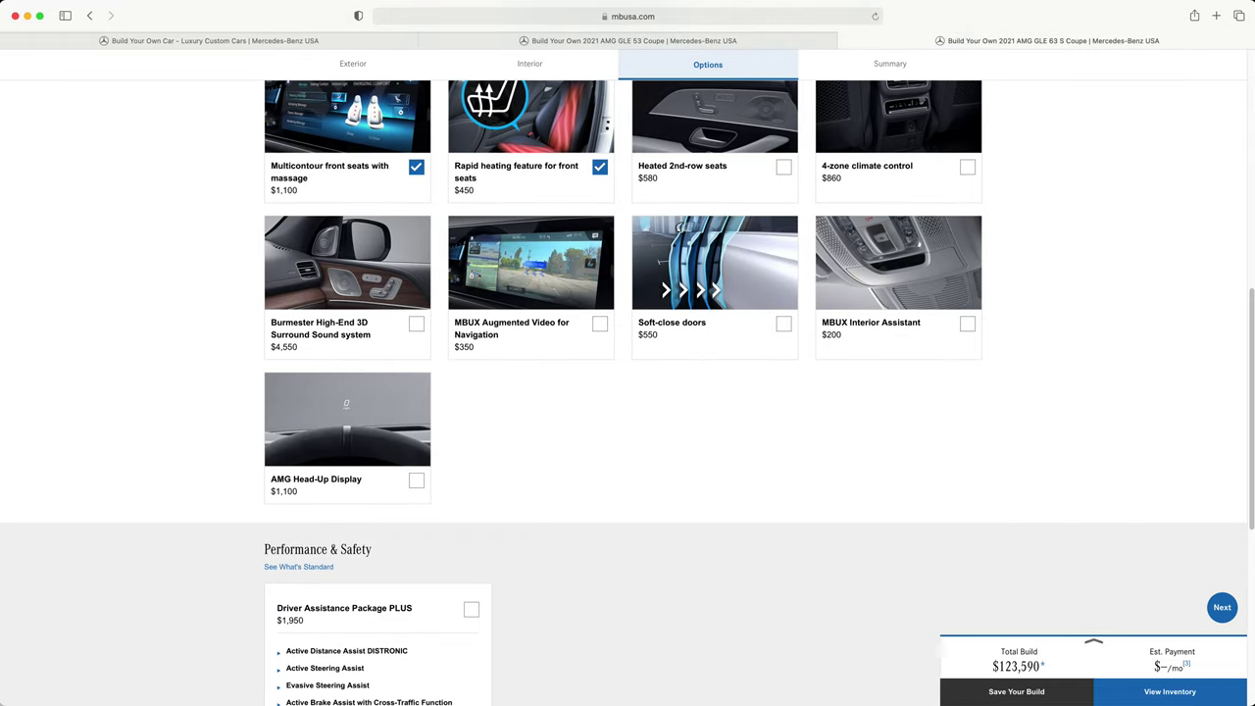
{"action": "left_click", "coordinate": [968, 323]}
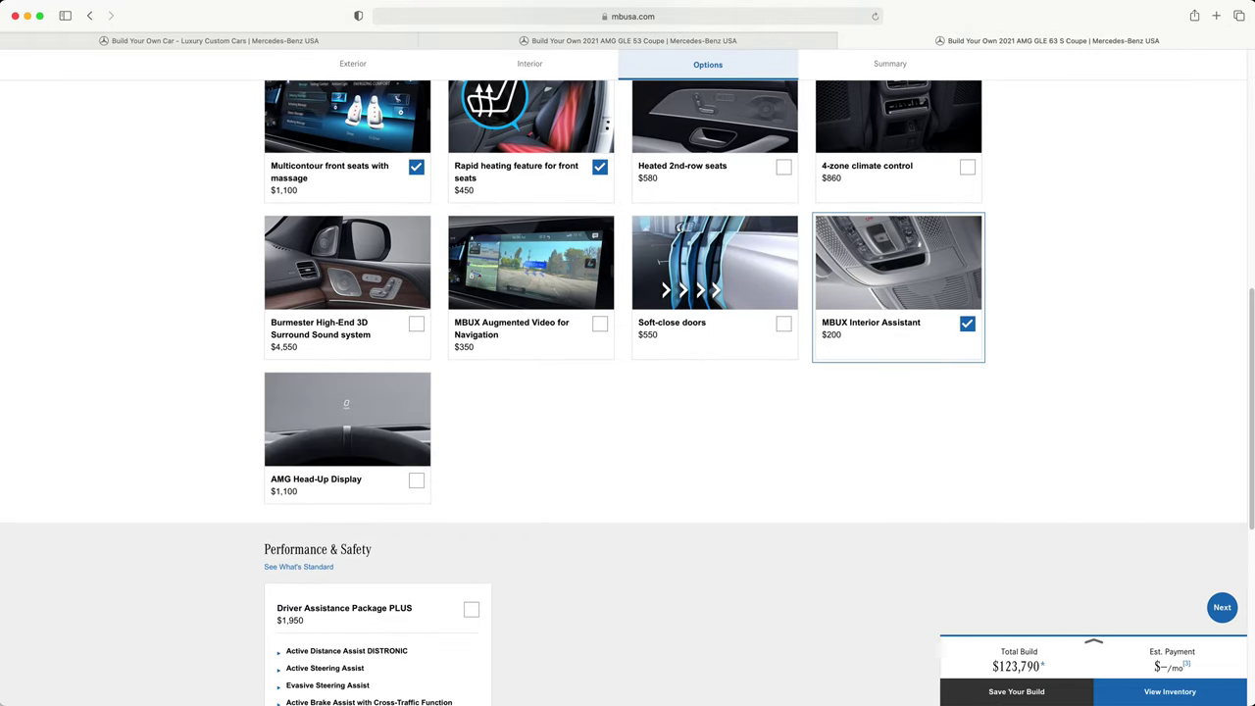
{"action": "key", "text": "ctrl+shift+Tab"}
{"action": "left_click", "coordinate": [599, 516]}
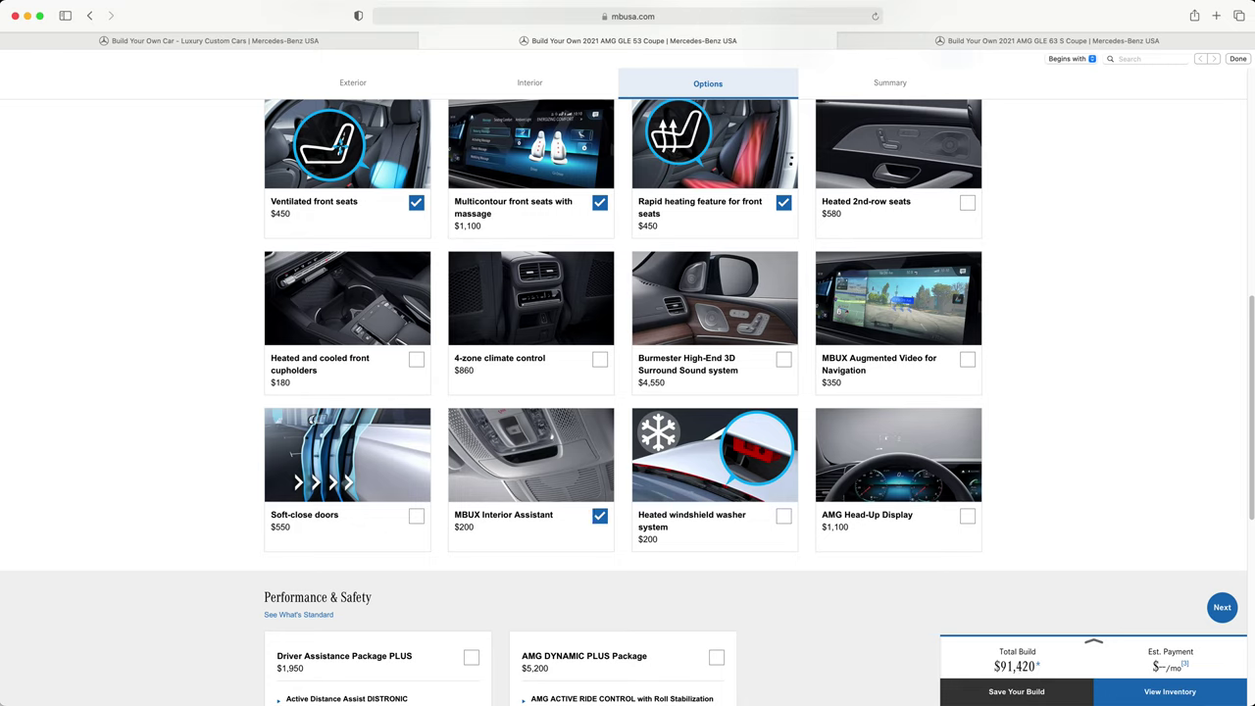
Add Soft-close doors to both the GLE 53 Coupe and the GLE 63 S Coupe
{"action": "left_click", "coordinate": [416, 516]}
{"action": "key", "text": "ctrl+Tab"}
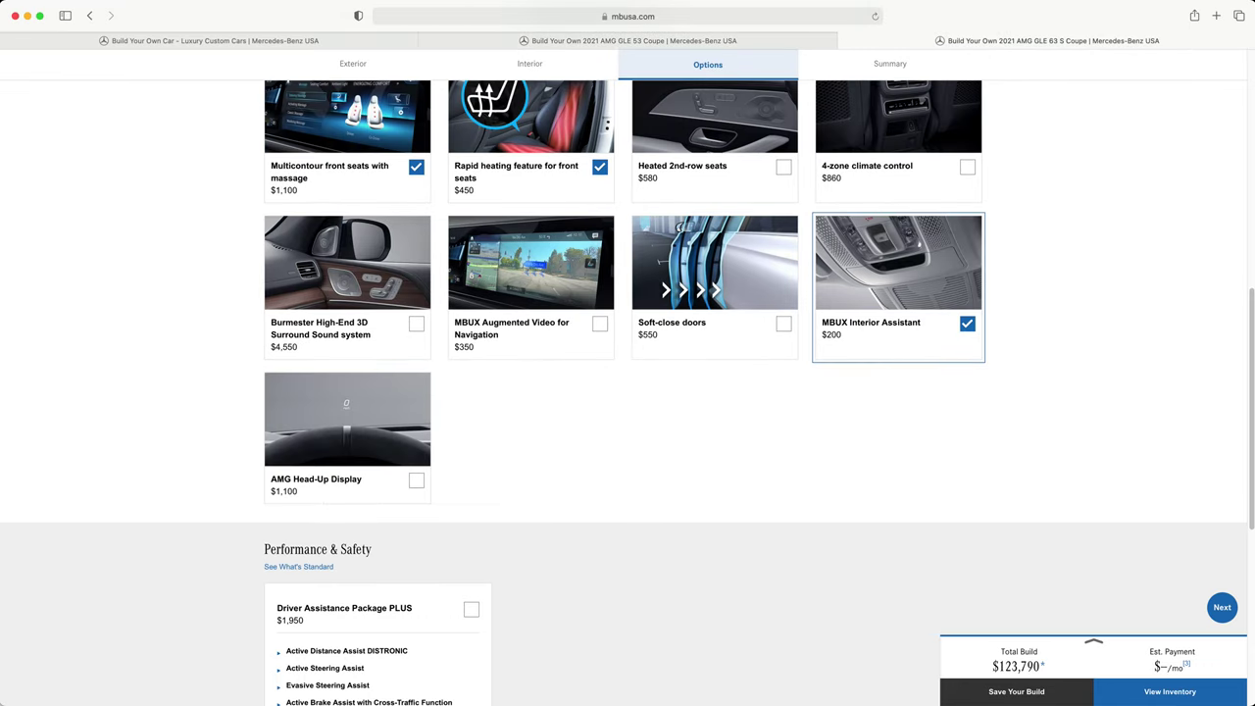
{"action": "left_click", "coordinate": [783, 323]}
Check the selected Entertainment & Convenience packages and options on the GLE 63 S Coupe against the GLE 53 Coupe
{"action": "scroll", "coordinate": [783, 323], "scroll_direction": "up", "scroll_amount": 2}
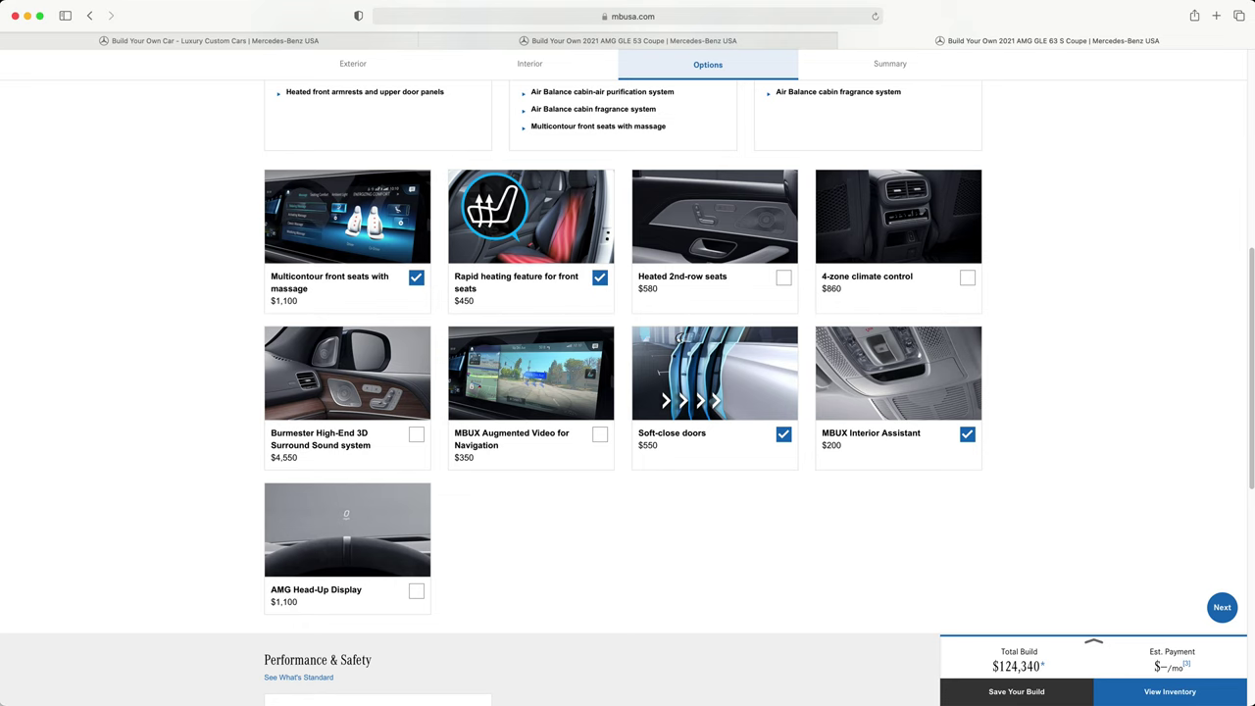
{"action": "scroll", "coordinate": [622, 392], "scroll_direction": "up", "scroll_amount": 1}
{"action": "scroll", "coordinate": [622, 392], "scroll_direction": "down", "scroll_amount": 1}
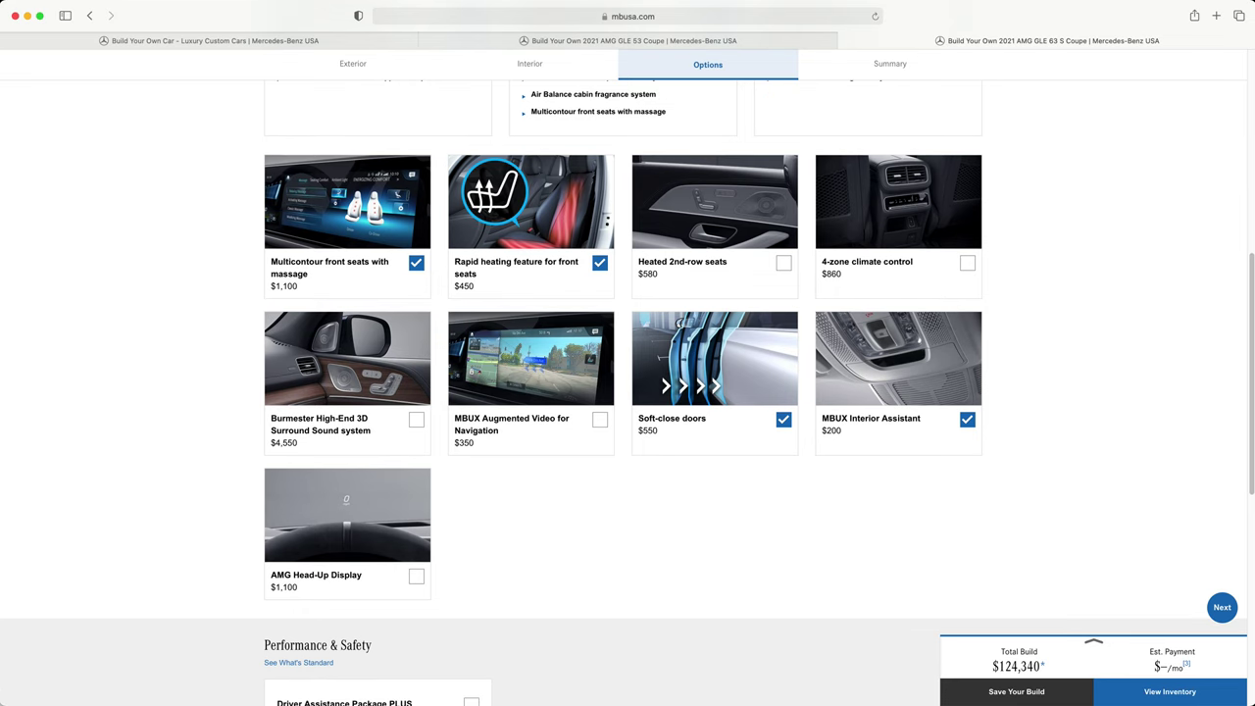
{"action": "scroll", "coordinate": [622, 392], "scroll_direction": "up", "scroll_amount": 1}
{"action": "key", "text": "ctrl+shift+Tab"}
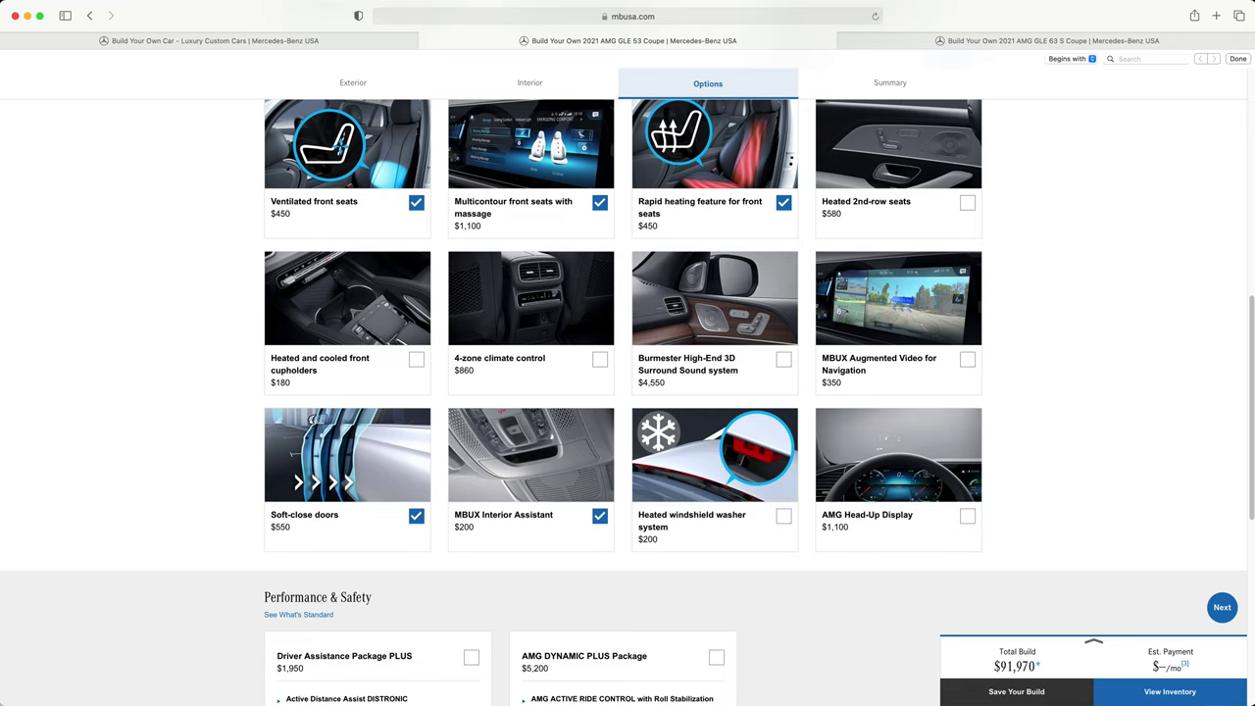
{"action": "key", "text": "ctrl+Tab"}
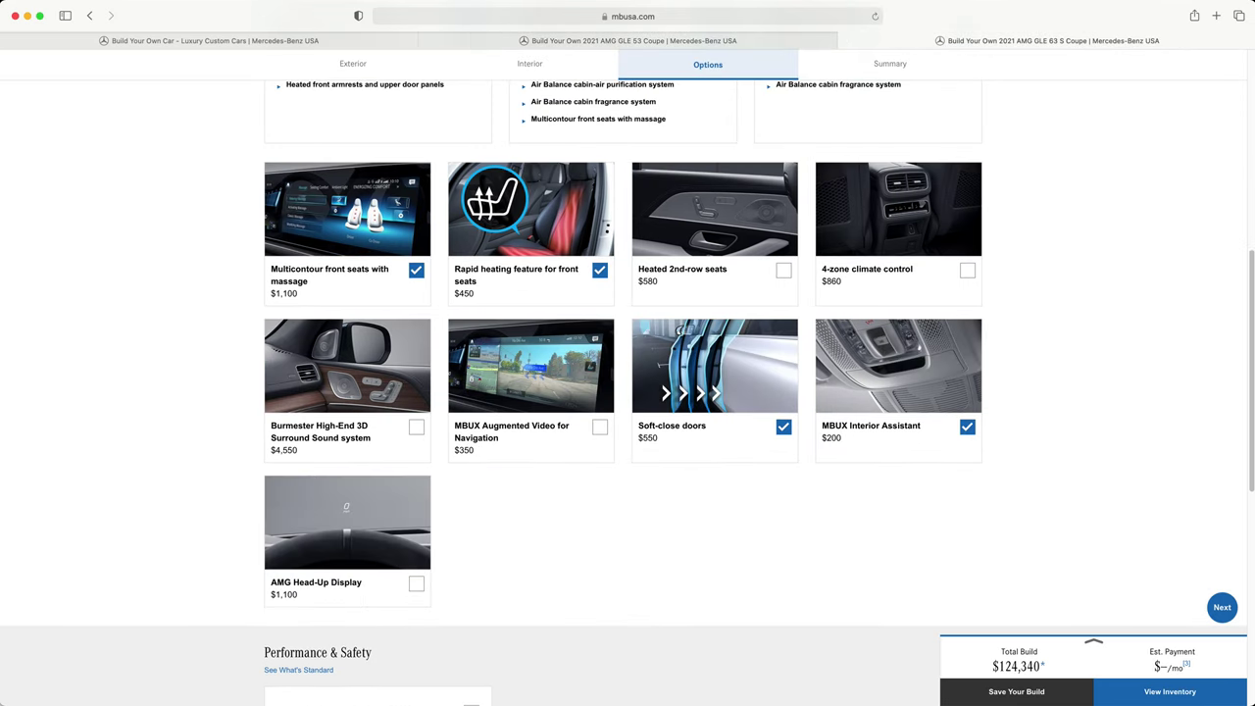
{"action": "scroll", "coordinate": [627, 392], "scroll_direction": "up", "scroll_amount": 1}
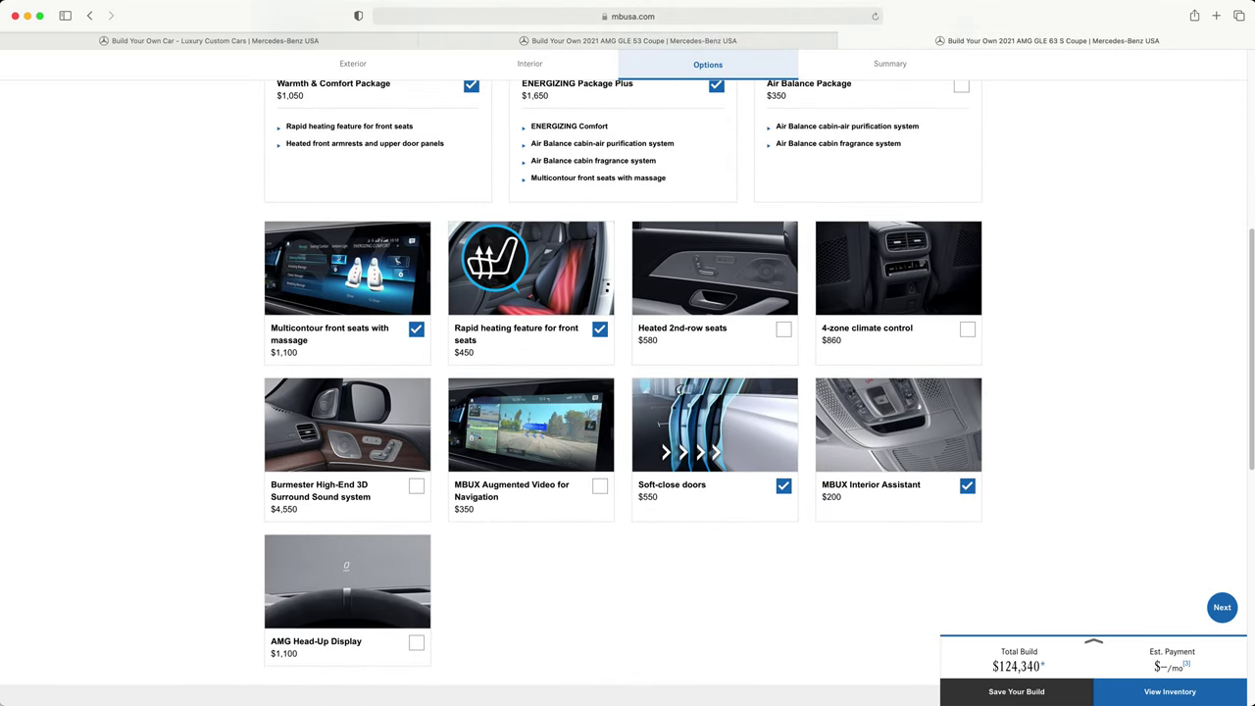
{"action": "scroll", "coordinate": [627, 392], "scroll_direction": "up", "scroll_amount": 3}
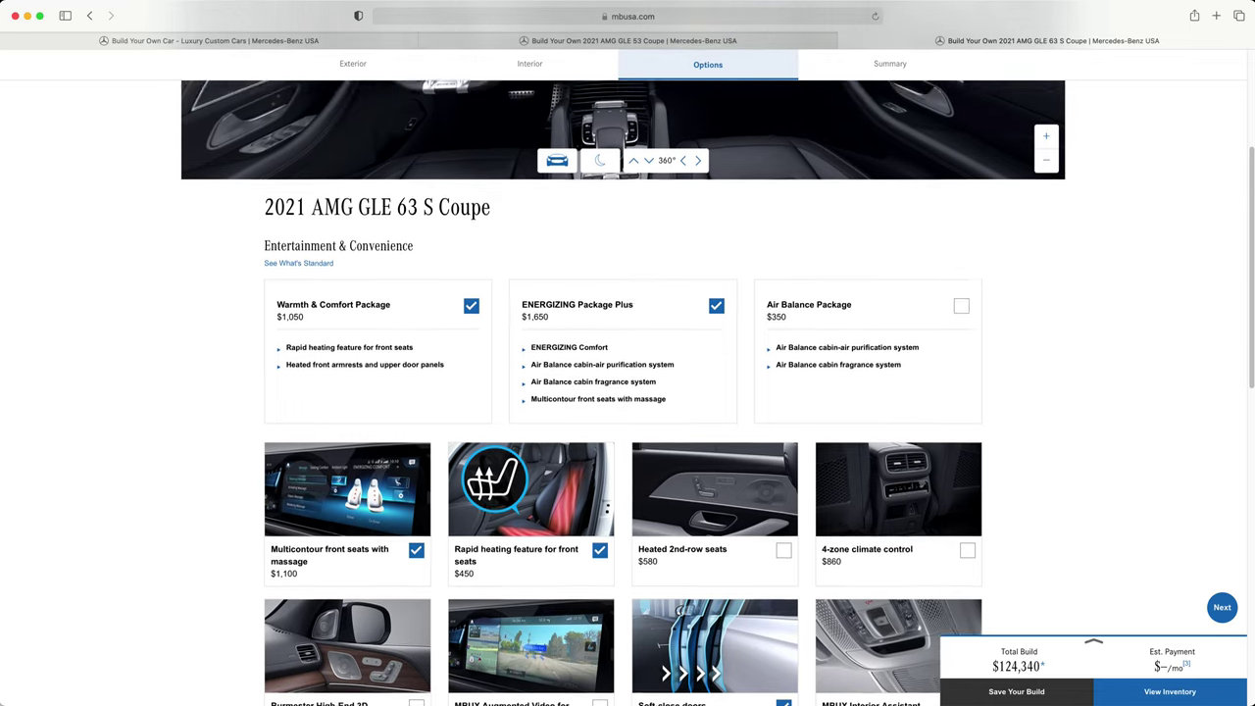
Review the Performance & Safety options of both models and add the Driver Assistance Package PLUS to the GLE 53 Coupe
{"action": "scroll", "coordinate": [627, 392], "scroll_direction": "down", "scroll_amount": 6}
{"action": "scroll", "coordinate": [627, 392], "scroll_direction": "down", "scroll_amount": 4}
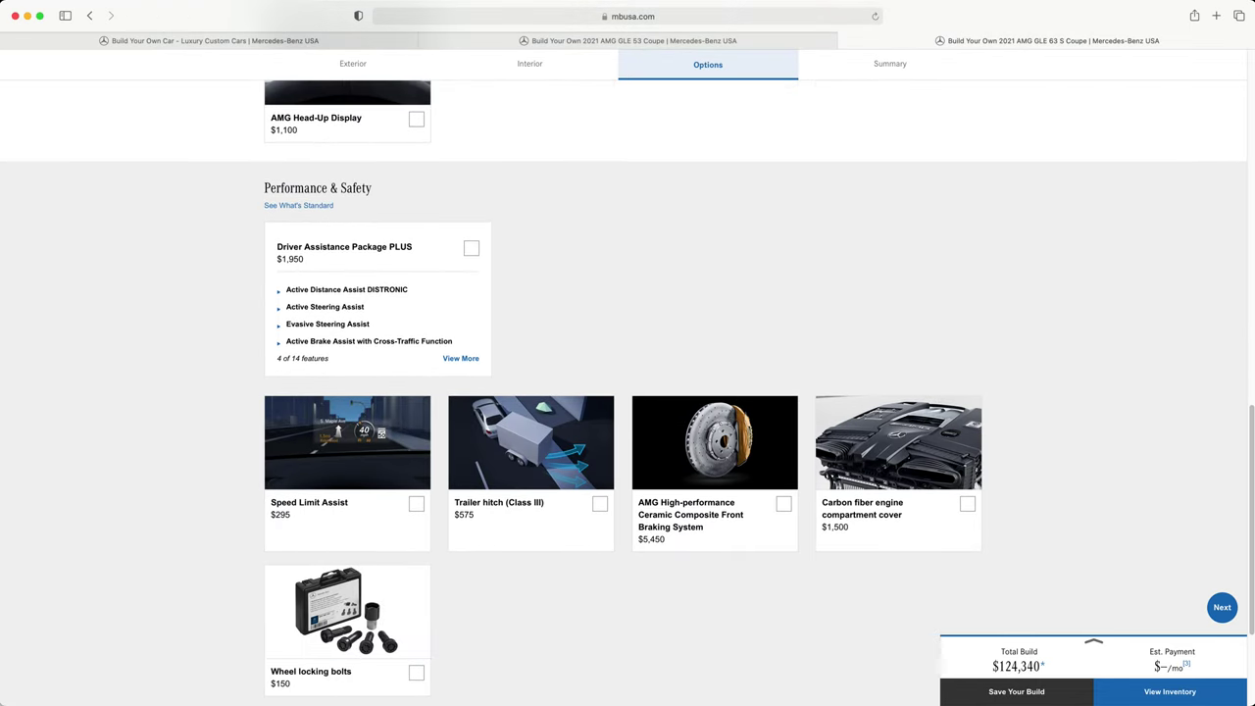
{"action": "left_click", "coordinate": [633, 40]}
{"action": "scroll", "coordinate": [627, 392], "scroll_direction": "down", "scroll_amount": 7}
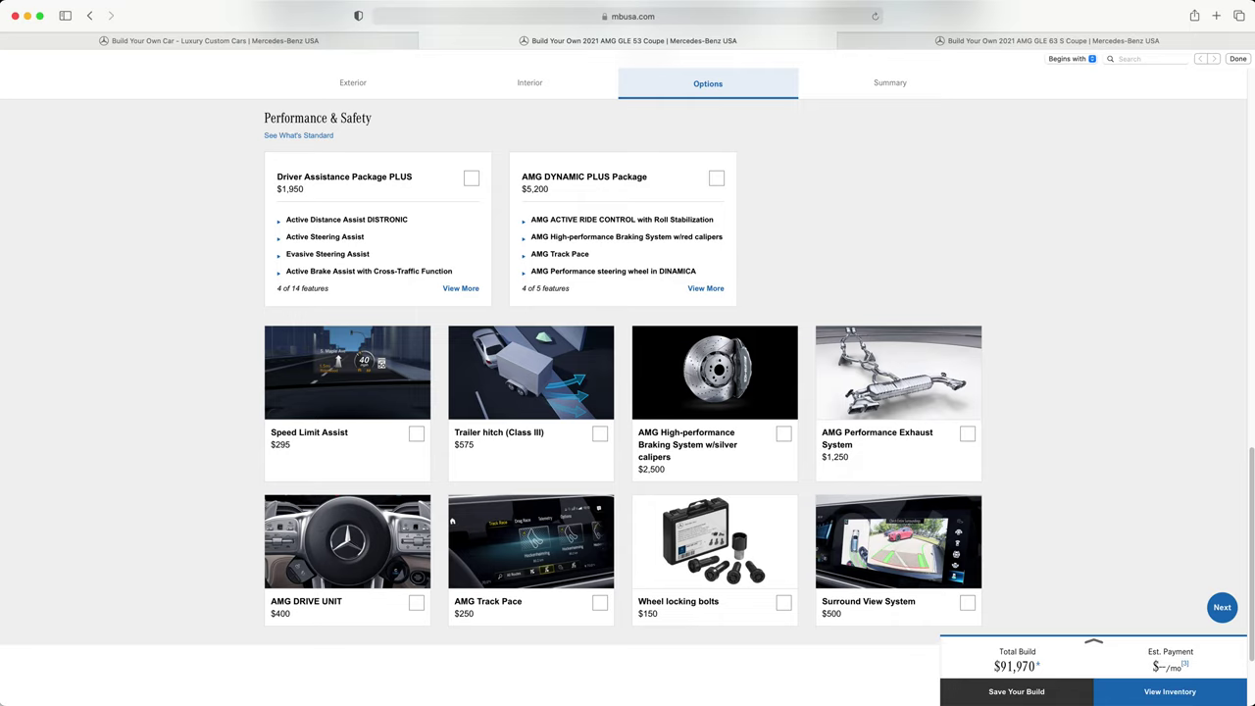
{"action": "left_click", "coordinate": [471, 177]}
Read the details of AMG ACTIVE RIDE CONTROL with Roll Stabilization and add the AMG DYNAMIC PLUS Package to the GLE 53 Coupe
{"action": "left_click_drag", "start_coordinate": [521, 177], "coordinate": [723, 201]}
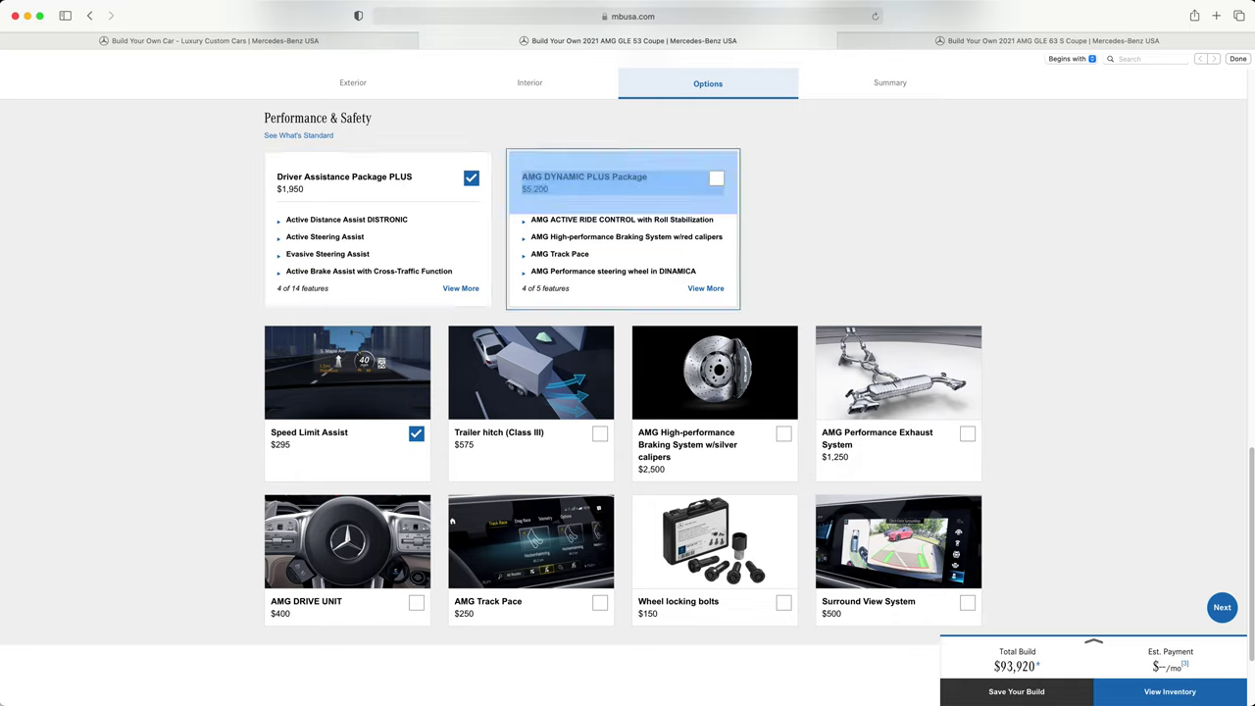
{"action": "left_click", "coordinate": [621, 220]}
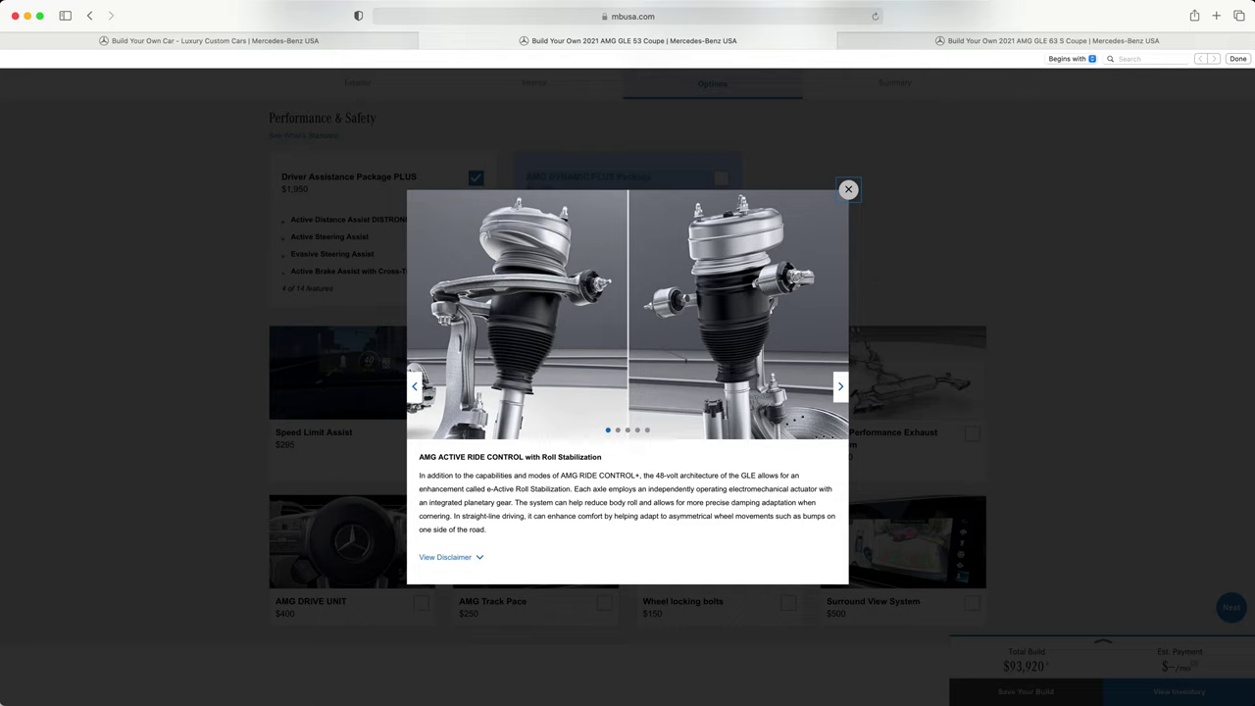
{"action": "key", "text": "Escape"}
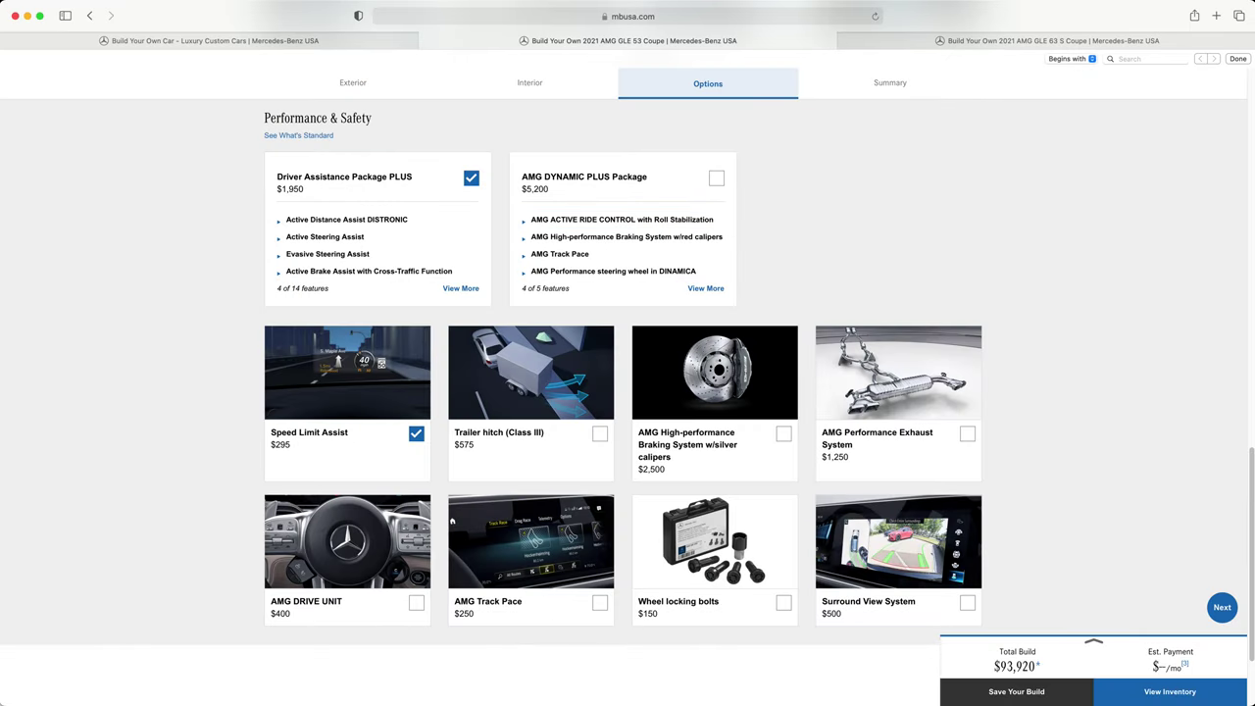
{"action": "left_click", "coordinate": [715, 177]}
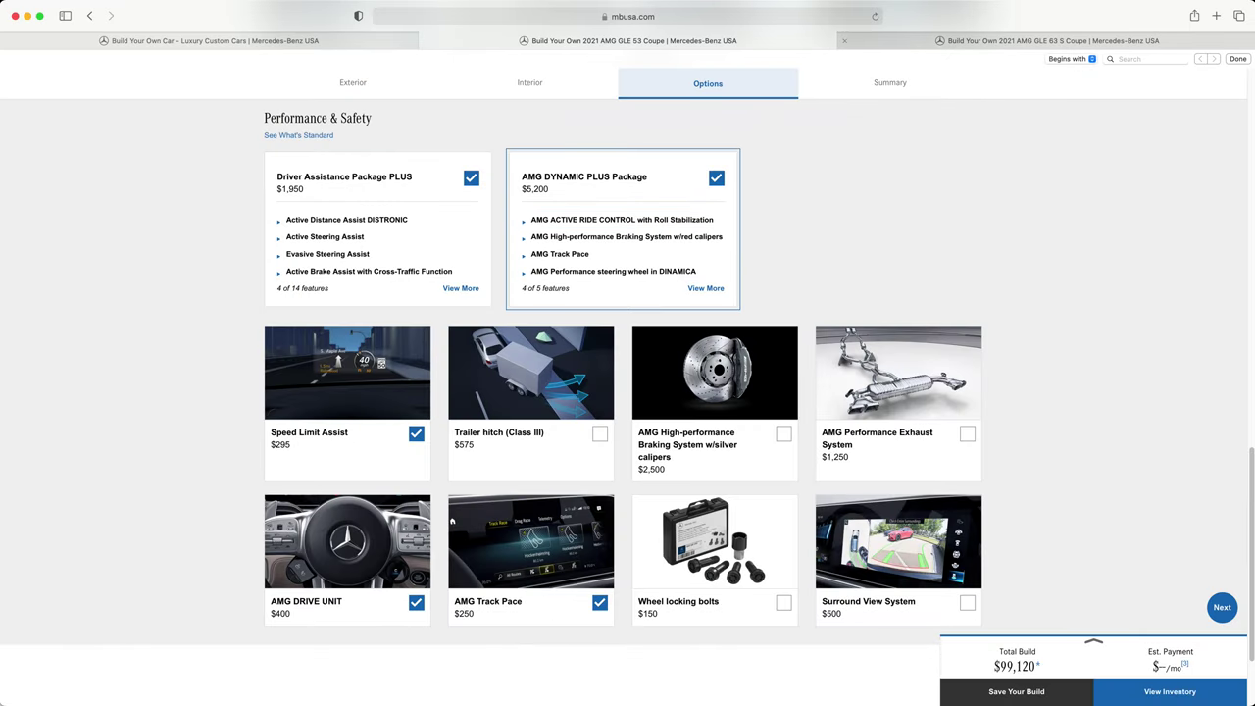
Add the Driver Assistance Package PLUS to the GLE 63 S Coupe and review its other Performance & Safety options
{"action": "left_click", "coordinate": [1046, 40]}
{"action": "left_click", "coordinate": [470, 248]}
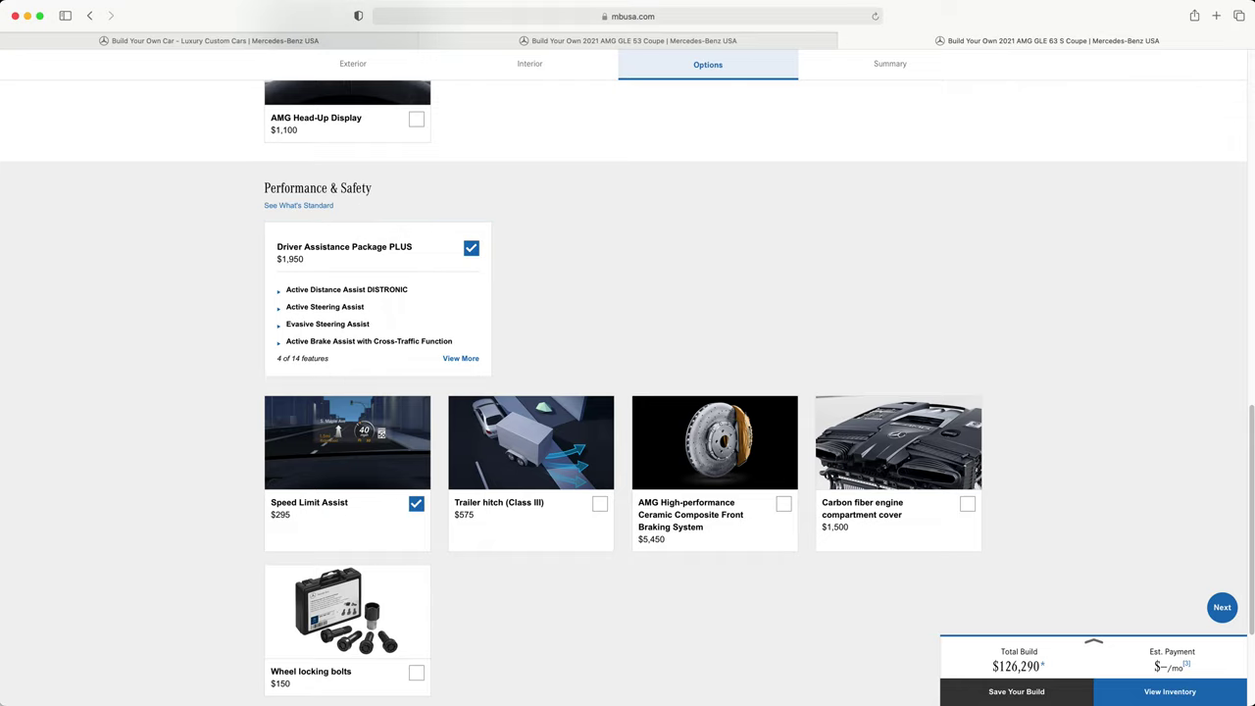
{"action": "scroll", "coordinate": [627, 392], "scroll_direction": "down", "scroll_amount": 1}
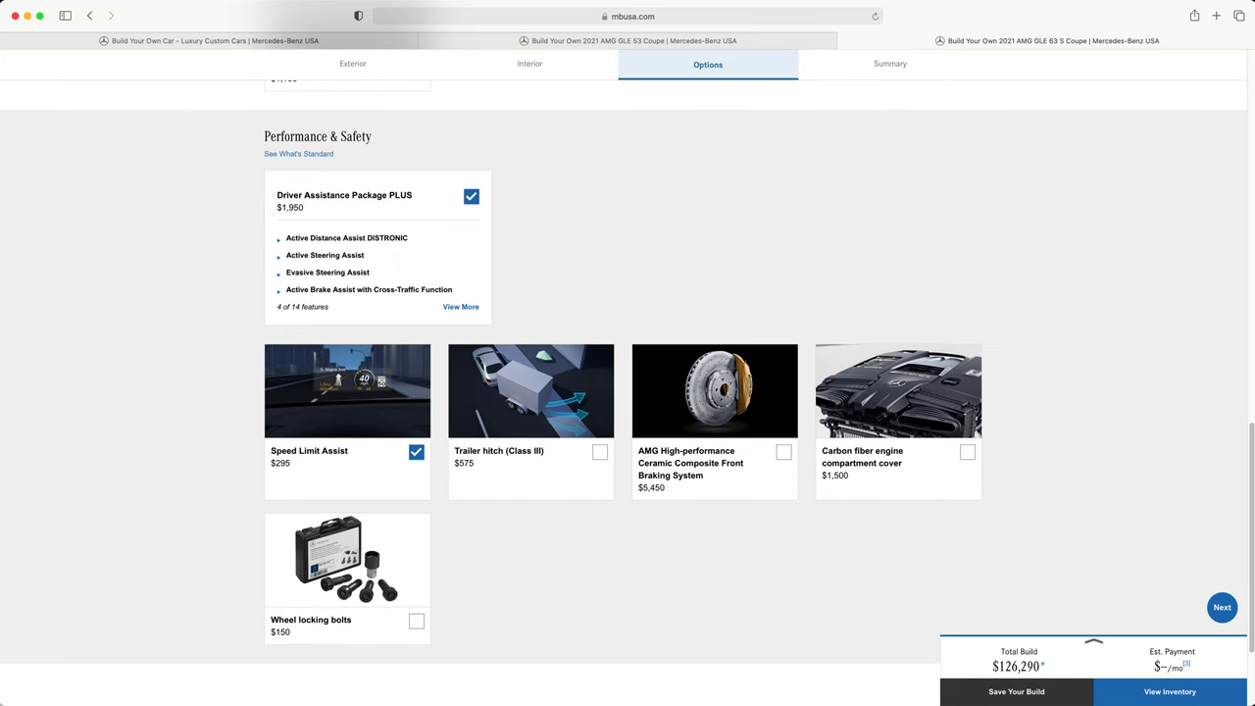
{"action": "scroll", "coordinate": [627, 392], "scroll_direction": "down", "scroll_amount": 1}
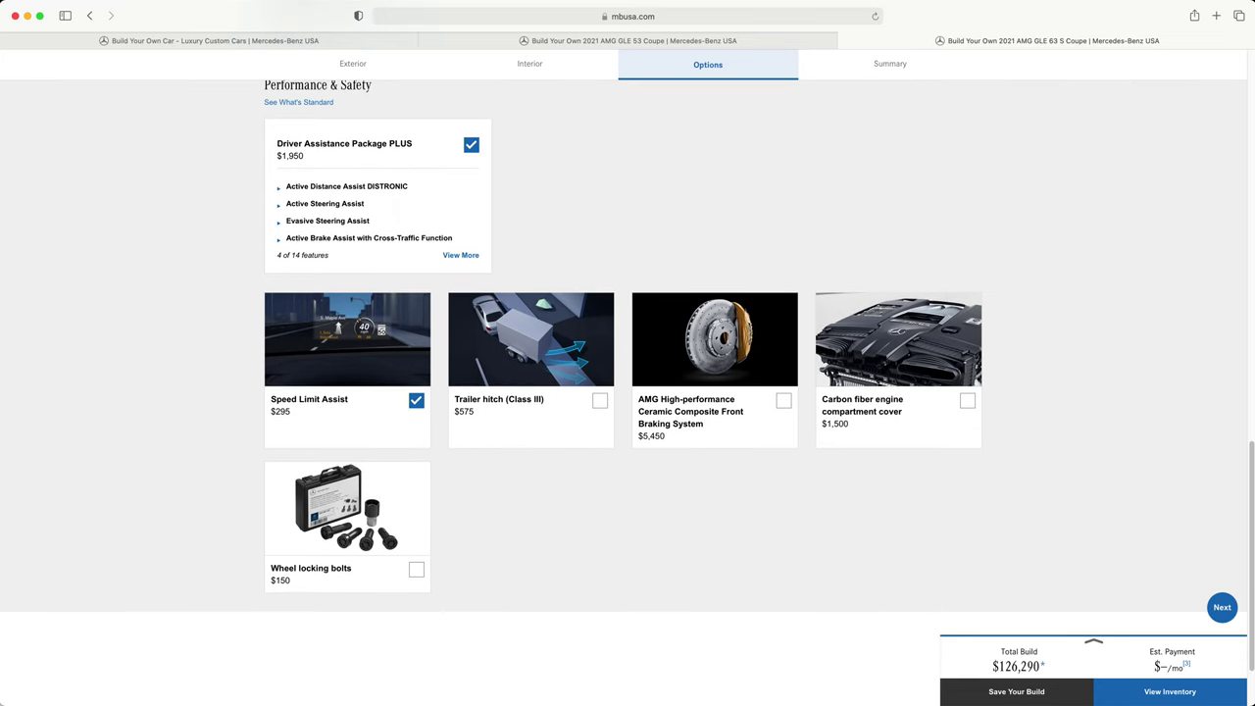
Add the AMG Performance Exhaust System to the GLE 53 Coupe and read its description
{"action": "left_click", "coordinate": [627, 40]}
{"action": "scroll", "coordinate": [627, 393], "scroll_direction": "down", "scroll_amount": 3}
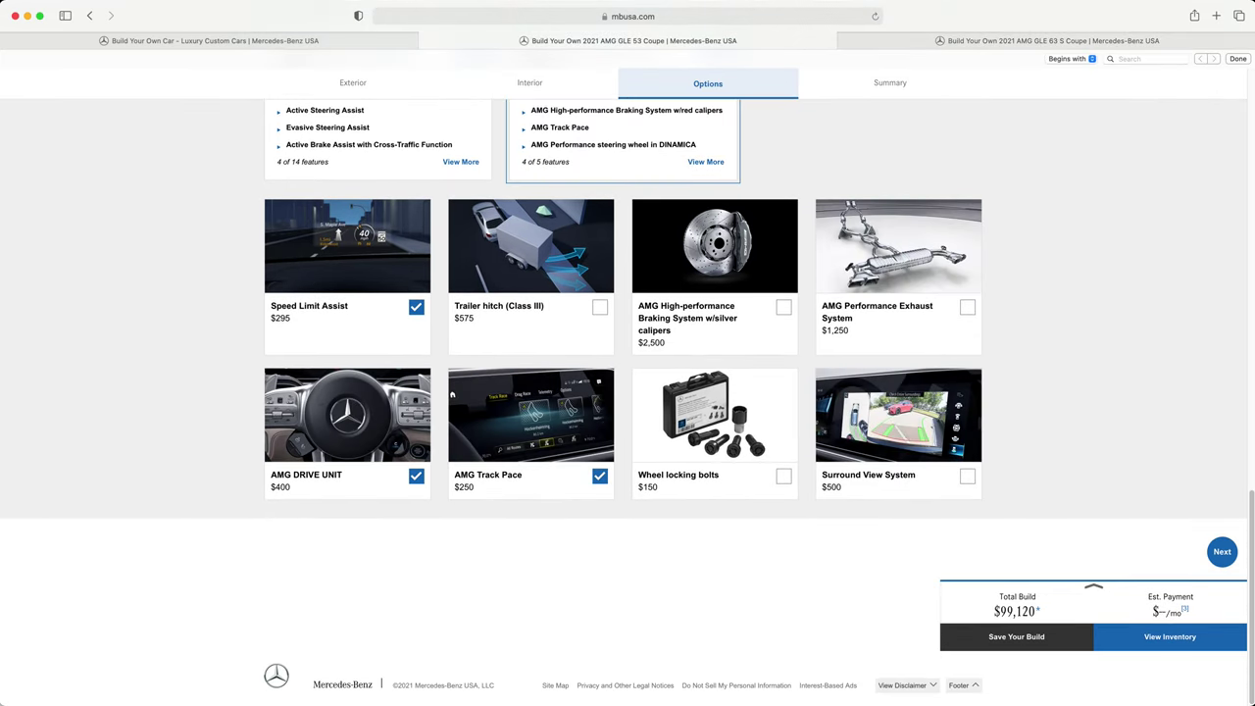
{"action": "left_click", "coordinate": [967, 307]}
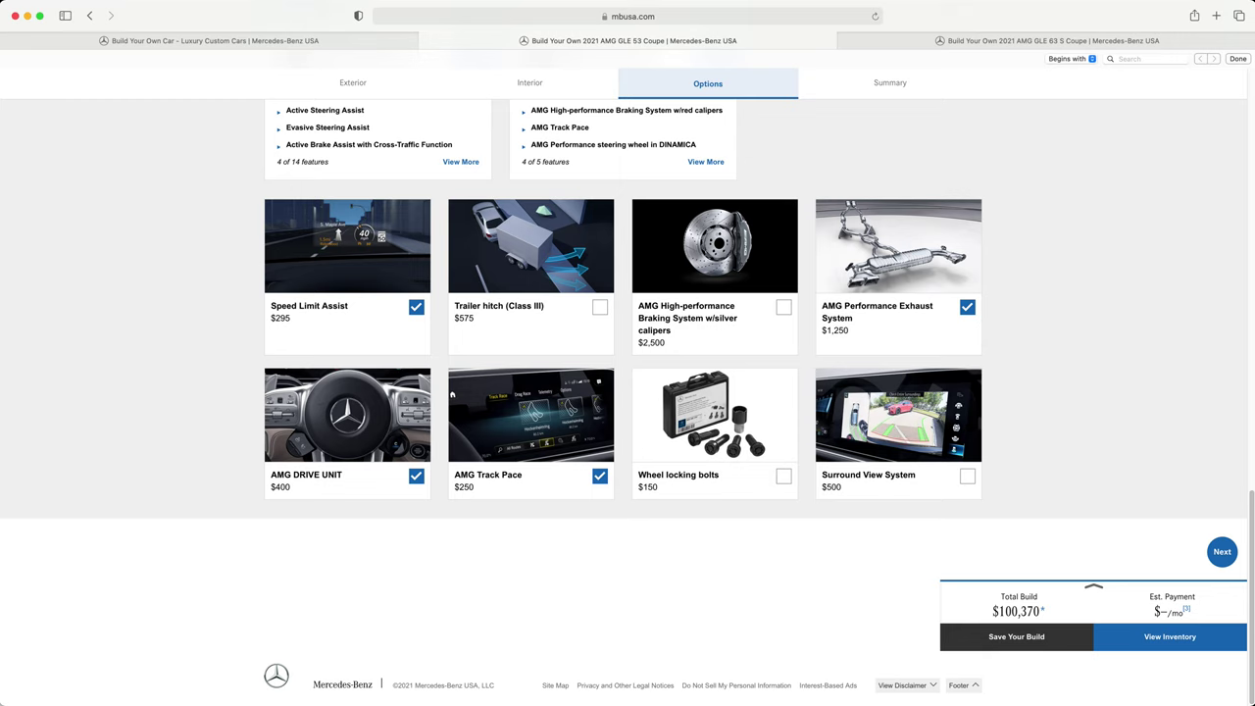
{"action": "left_click", "coordinate": [898, 245]}
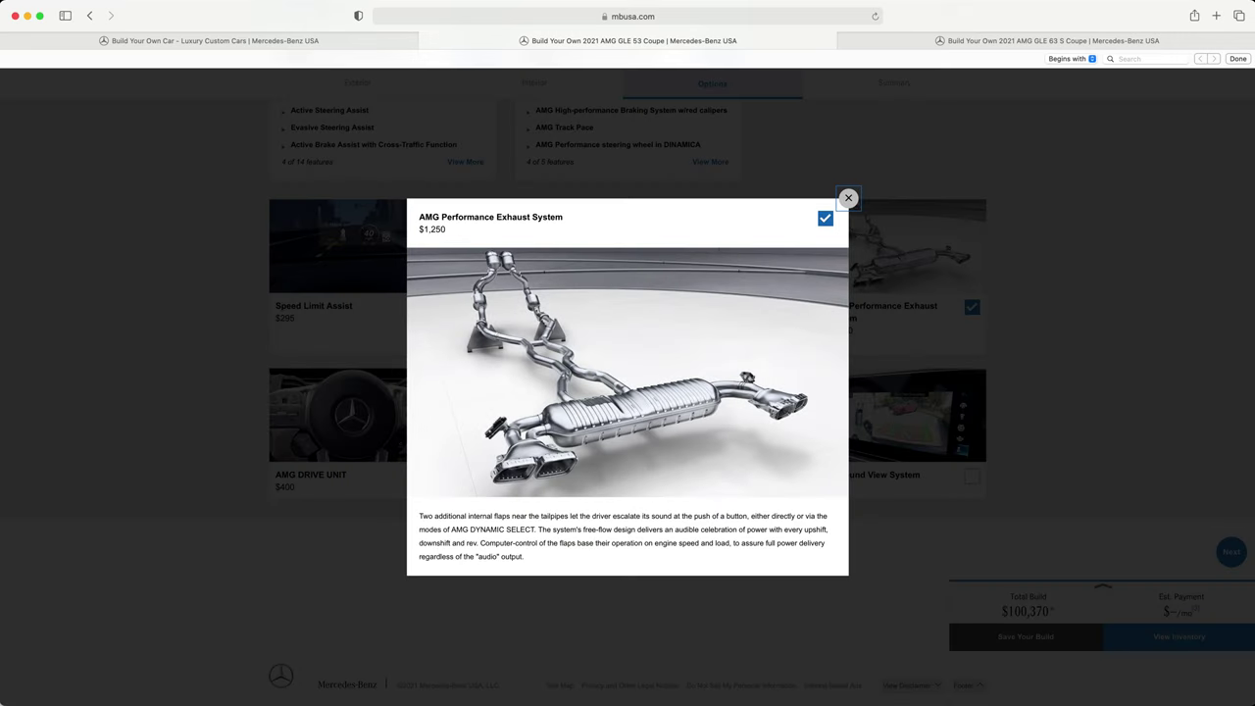
{"action": "left_click", "coordinate": [848, 198]}
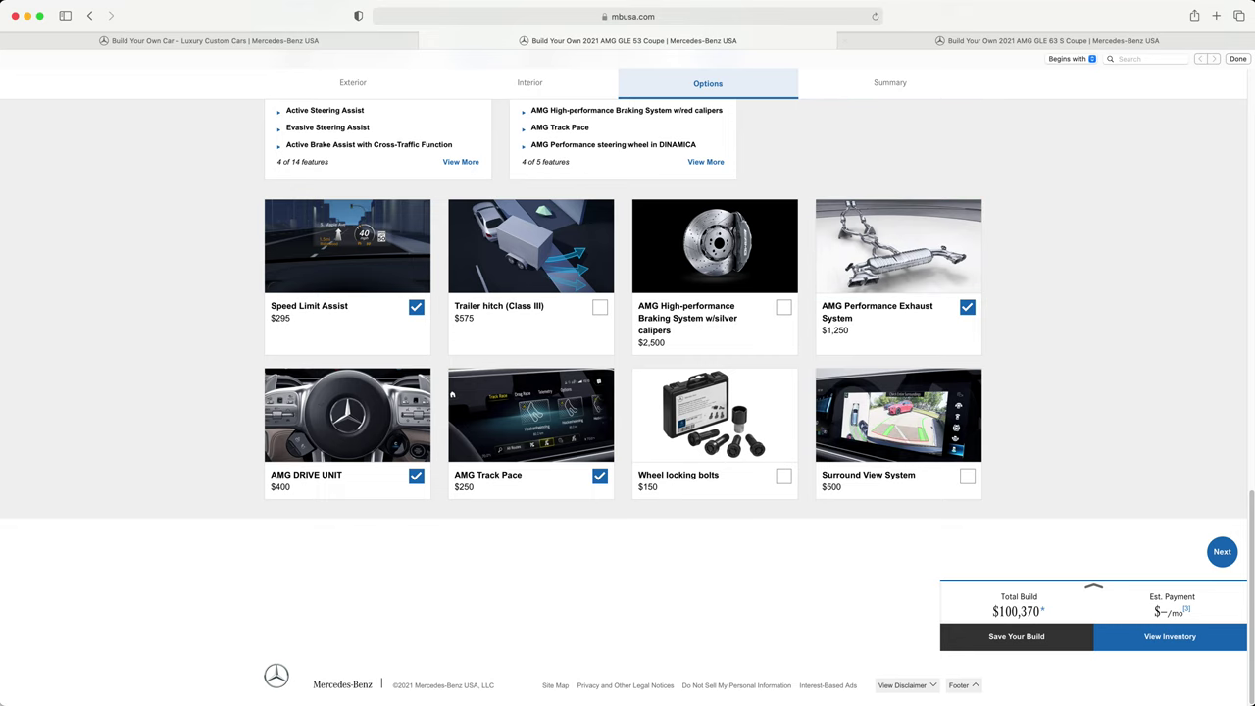
Compare the remaining Performance & Safety options of the GLE 63 S Coupe with those of the GLE 53 Coupe
{"action": "key", "text": "ctrl+Tab"}
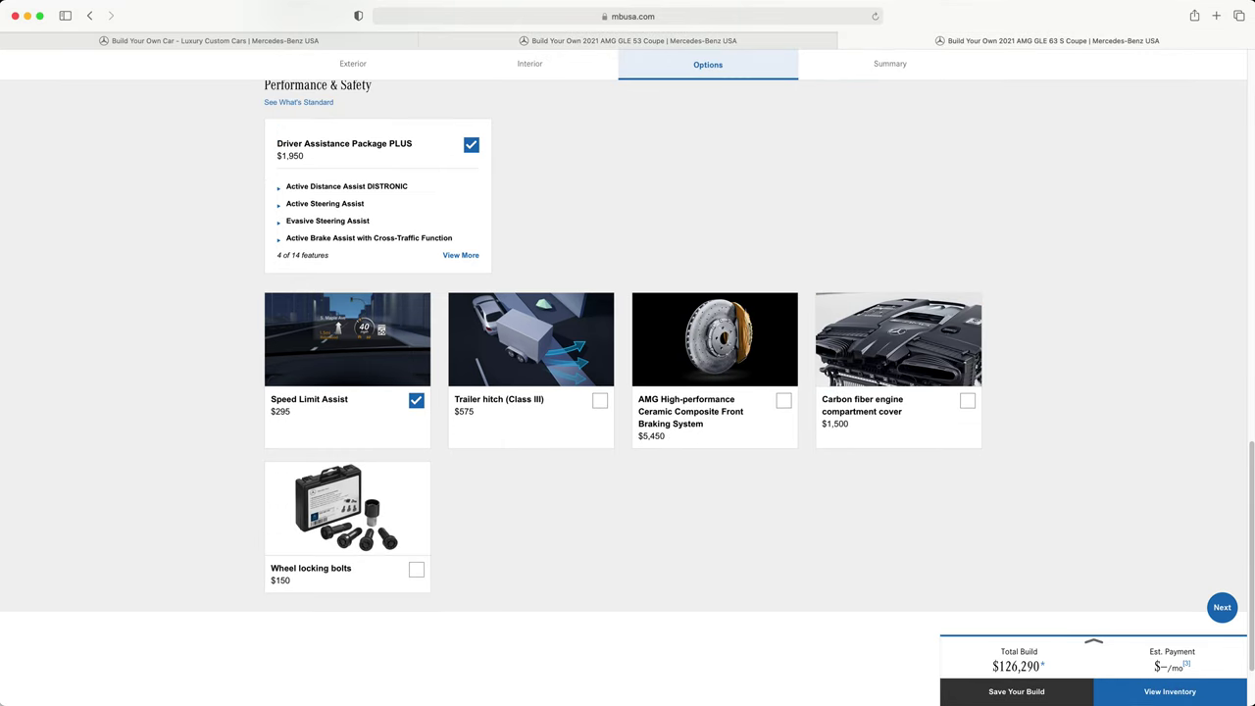
{"action": "key", "text": "ctrl+shift+Tab"}
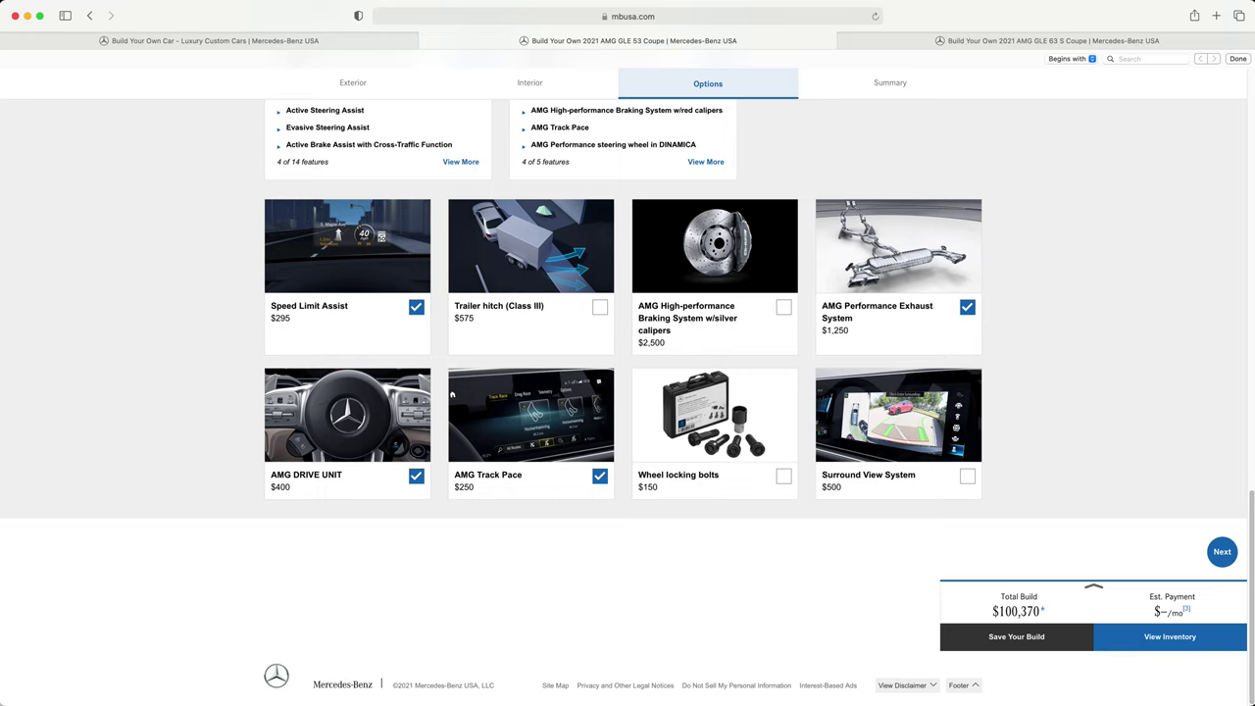
{"action": "key", "text": "ctrl+Tab"}
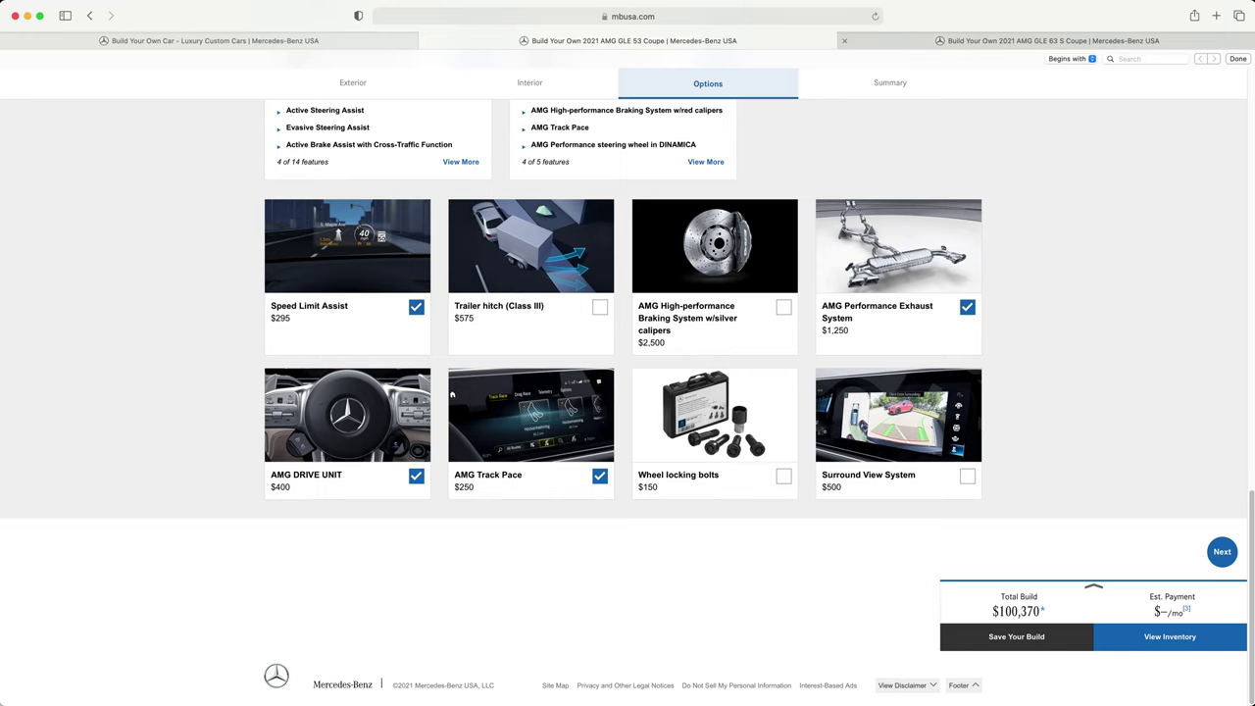
{"action": "key", "text": "ctrl+shift+Tab"}
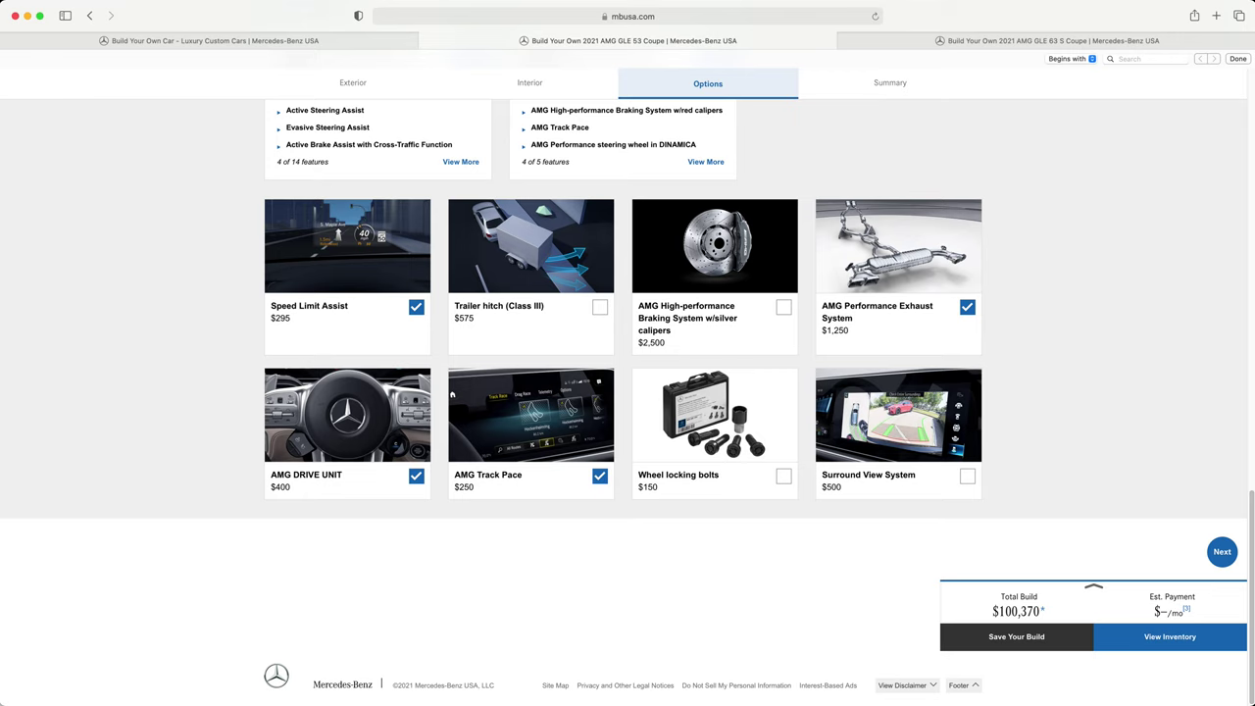
Try the AMG High-performance Braking System w/silver calipers on the GLE 53 Coupe, then restore the AMG DYNAMIC PLUS Package in its place
{"action": "left_click", "coordinate": [783, 306]}
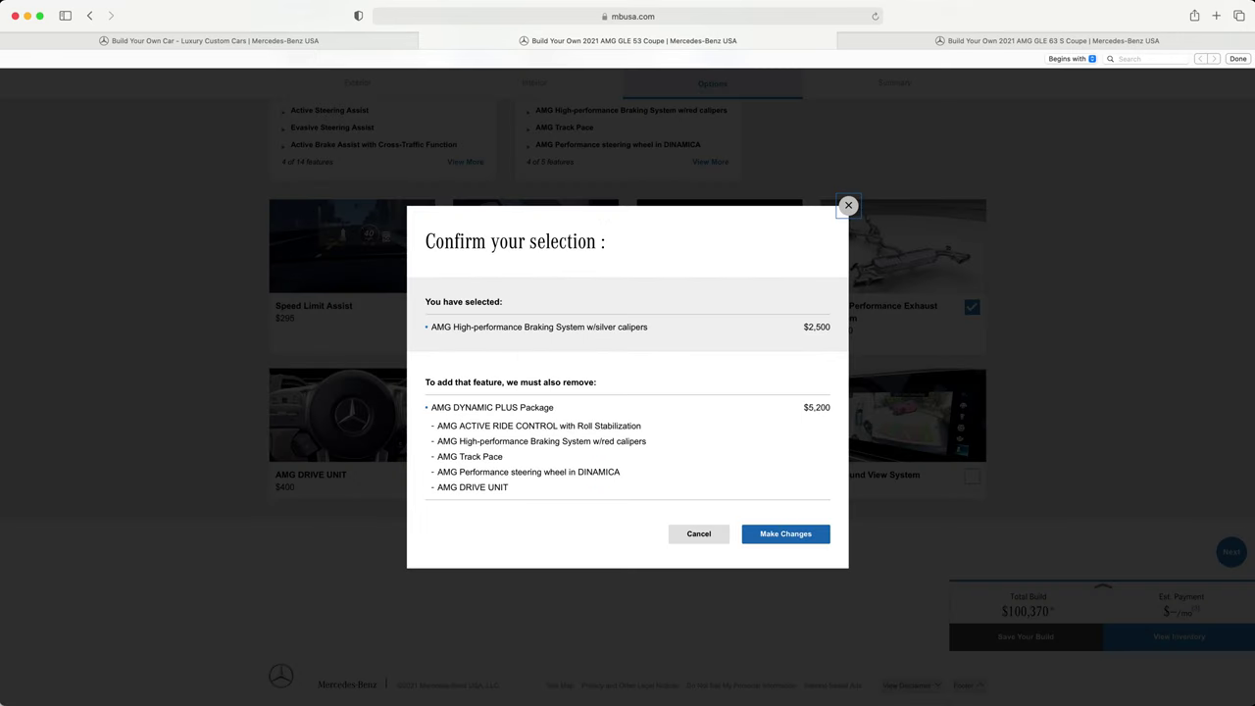
{"action": "left_click", "coordinate": [785, 533]}
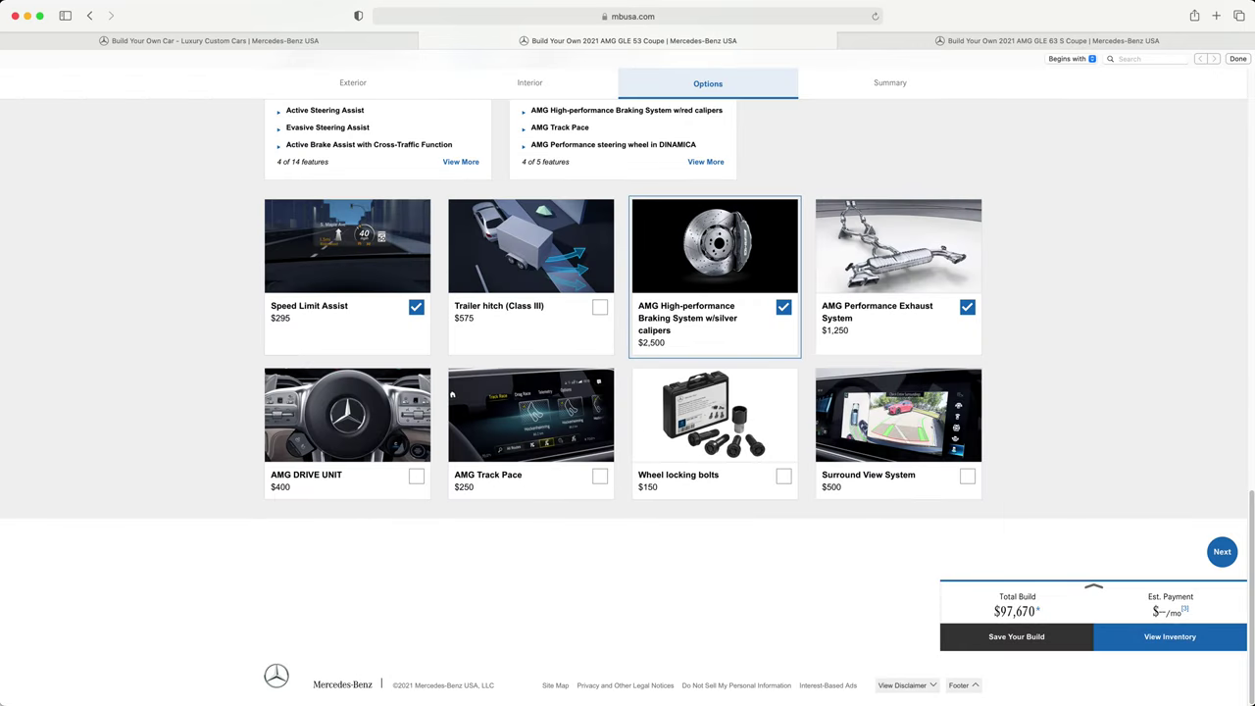
{"action": "scroll", "coordinate": [623, 392], "scroll_direction": "up", "scroll_amount": 2}
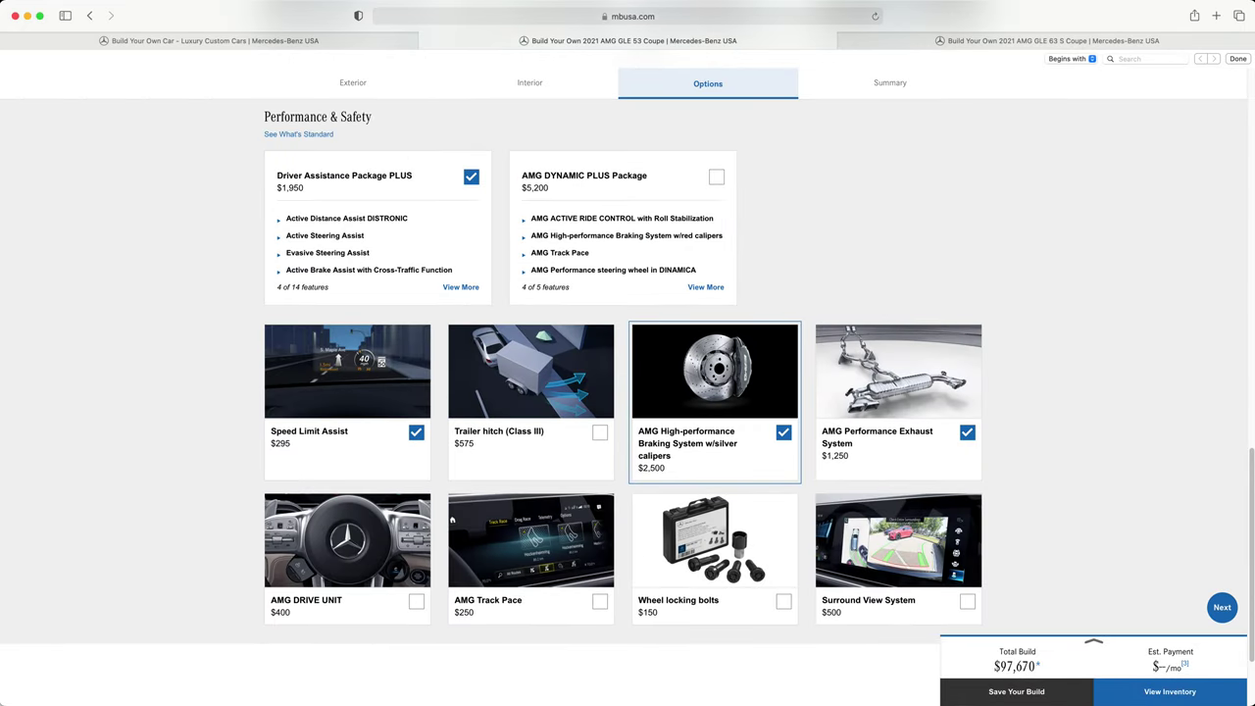
{"action": "left_click", "coordinate": [716, 176]}
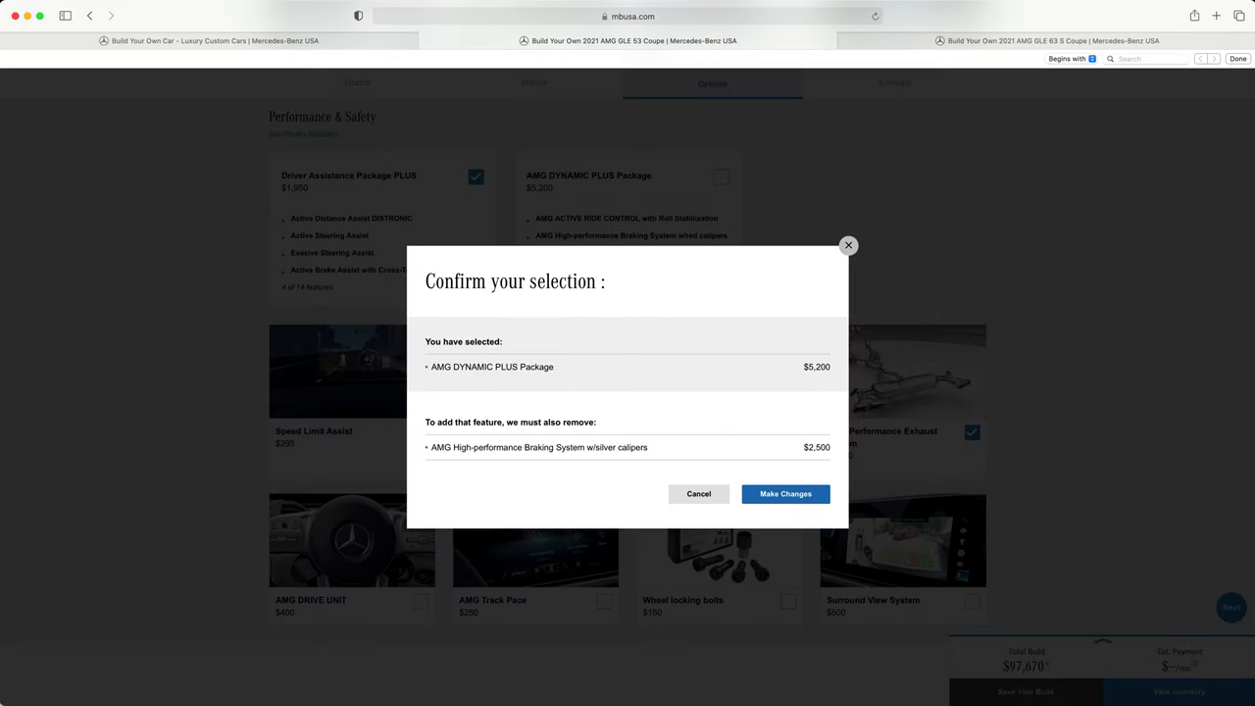
{"action": "left_click", "coordinate": [786, 493]}
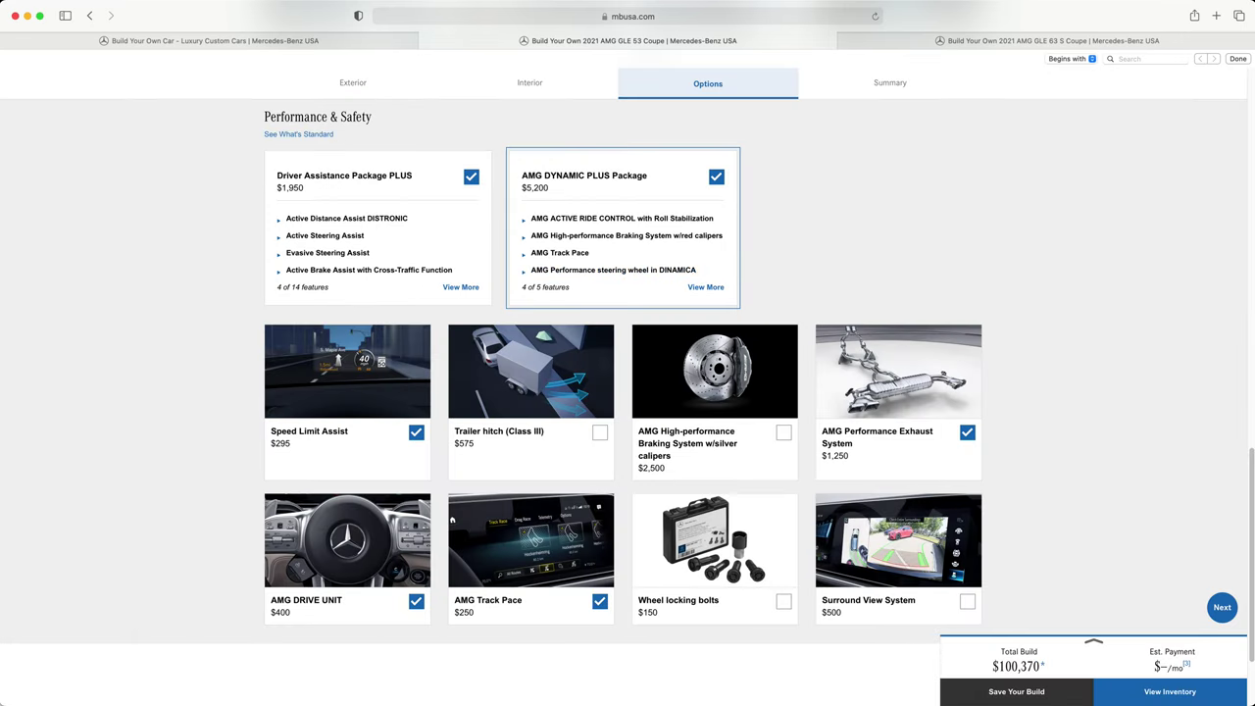
Expand the AMG DYNAMIC PLUS Package's full feature list and read about its AMG High-performance Braking System w/red calipers
{"action": "left_click", "coordinate": [704, 286]}
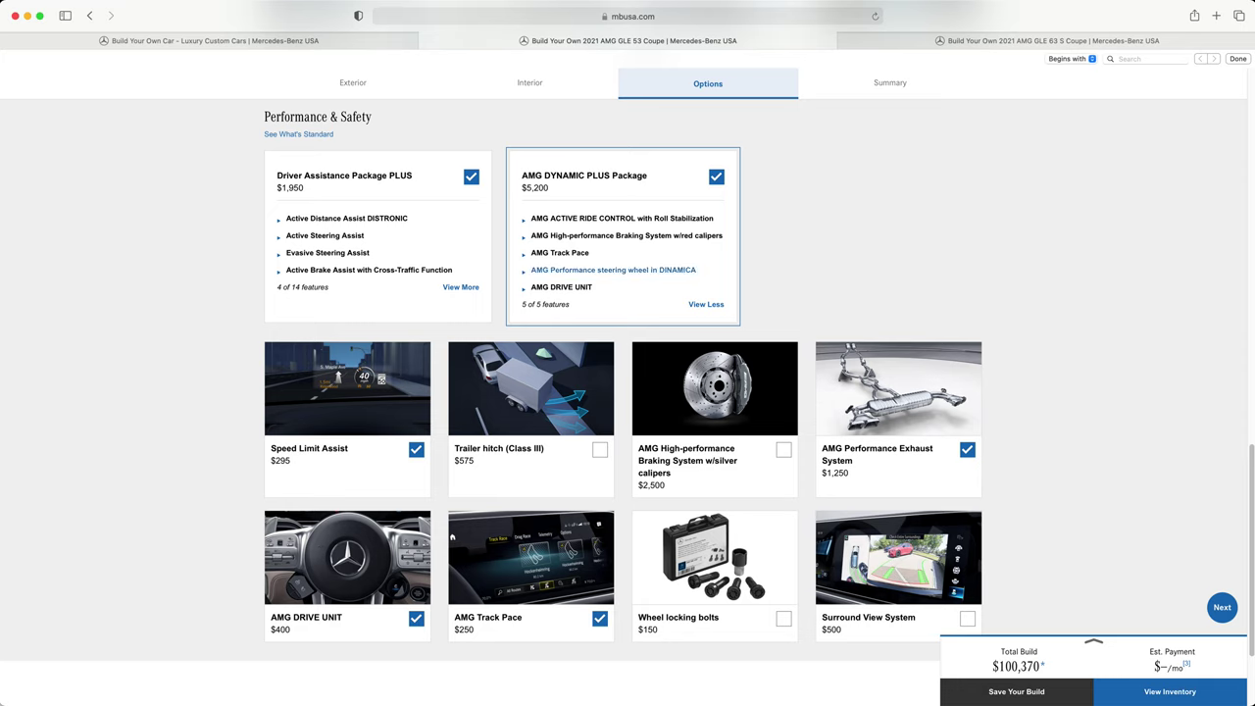
{"action": "left_click", "coordinate": [625, 236]}
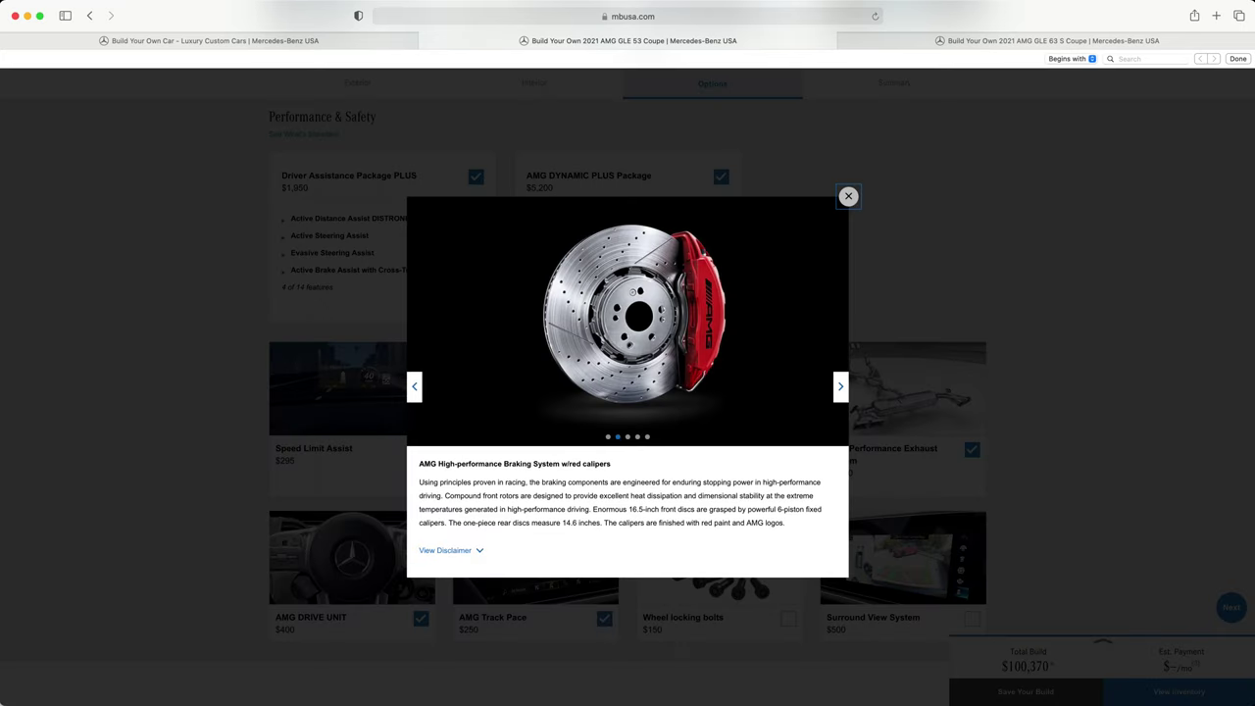
{"action": "key", "text": "Escape"}
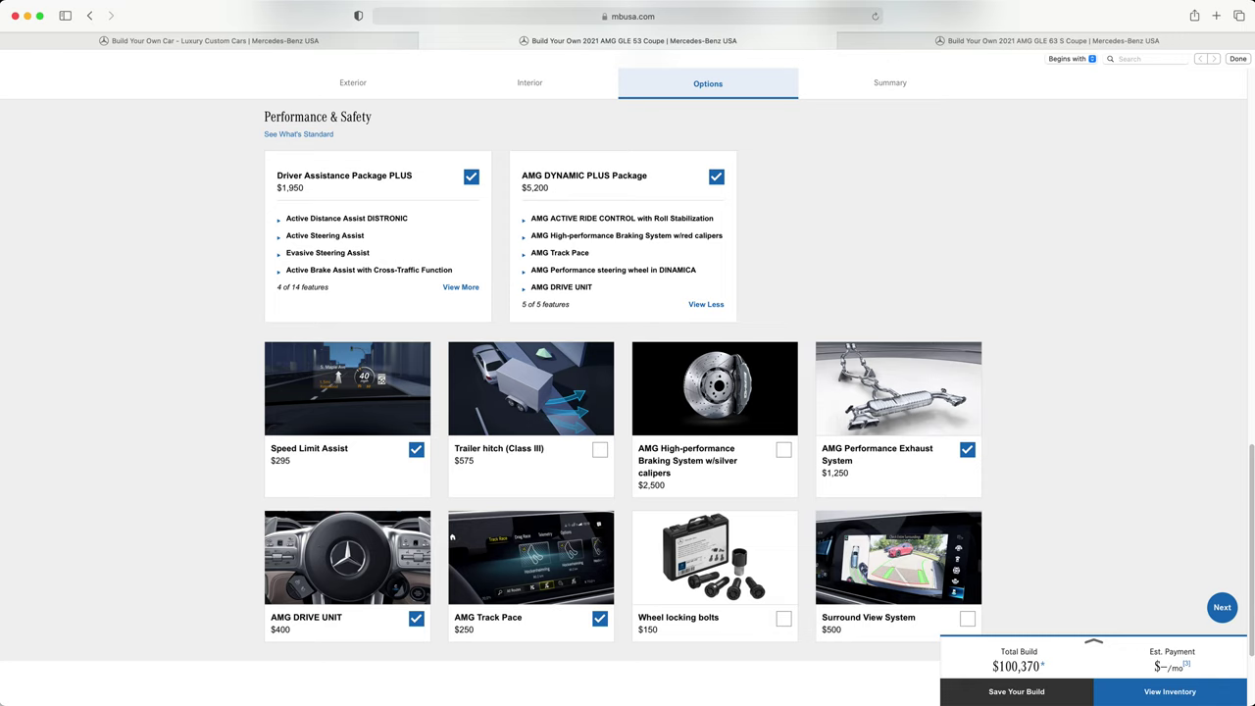
Open the build summaries of both the GLE 53 Coupe and the GLE 63 S Coupe
{"action": "key", "text": "Tab"}
{"action": "scroll", "coordinate": [628, 392], "scroll_direction": "down", "scroll_amount": 3}
{"action": "scroll", "coordinate": [627, 392], "scroll_direction": "up", "scroll_amount": 11}
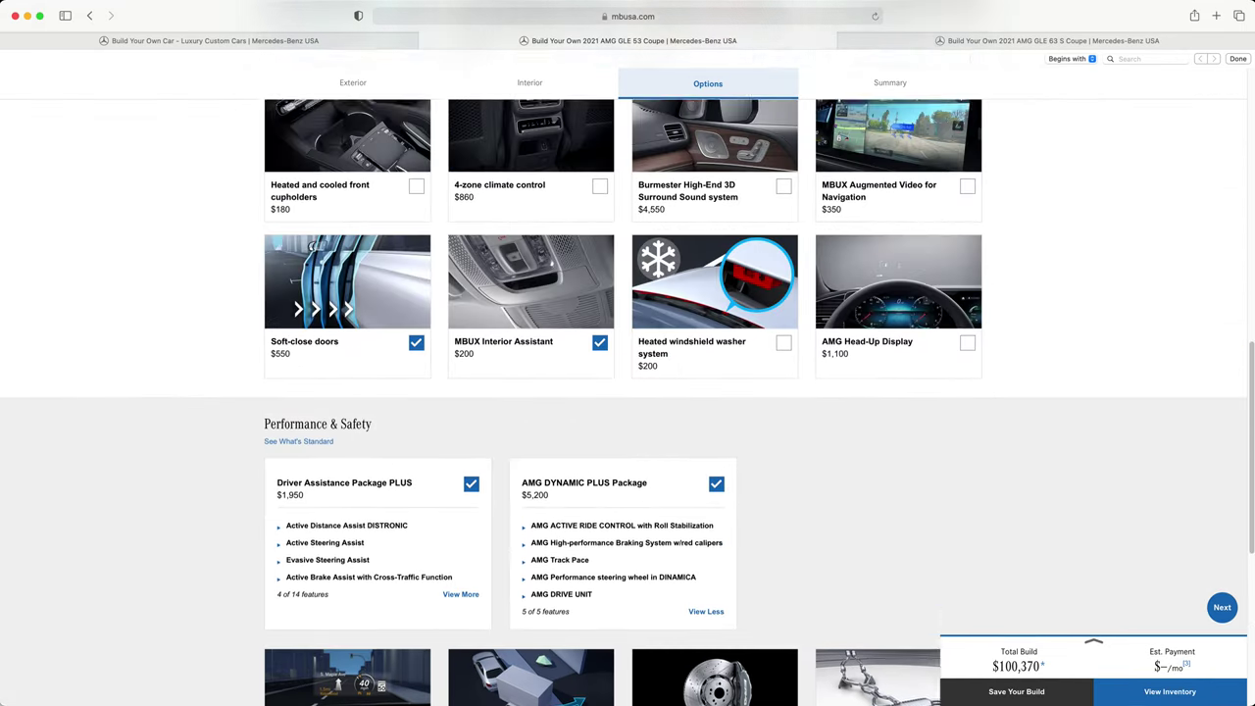
{"action": "scroll", "coordinate": [627, 392], "scroll_direction": "up", "scroll_amount": 1}
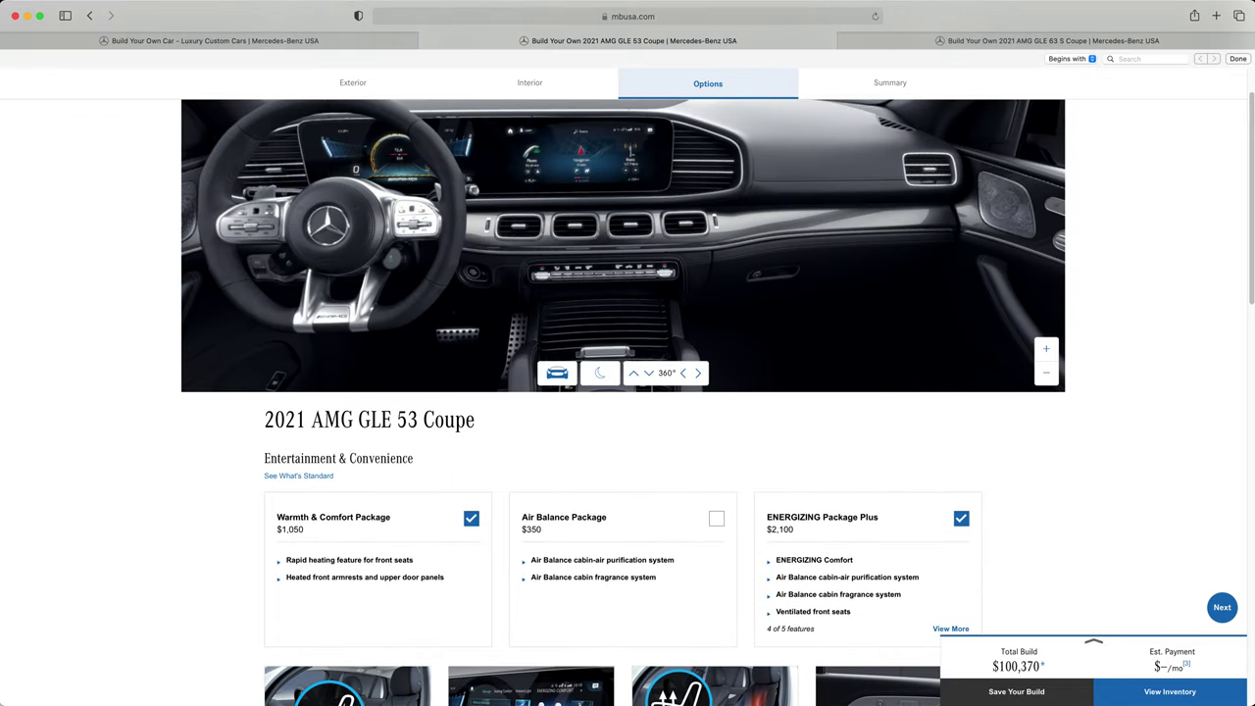
{"action": "left_click", "coordinate": [889, 83]}
{"action": "left_click", "coordinate": [1045, 40]}
{"action": "left_click", "coordinate": [889, 63]}
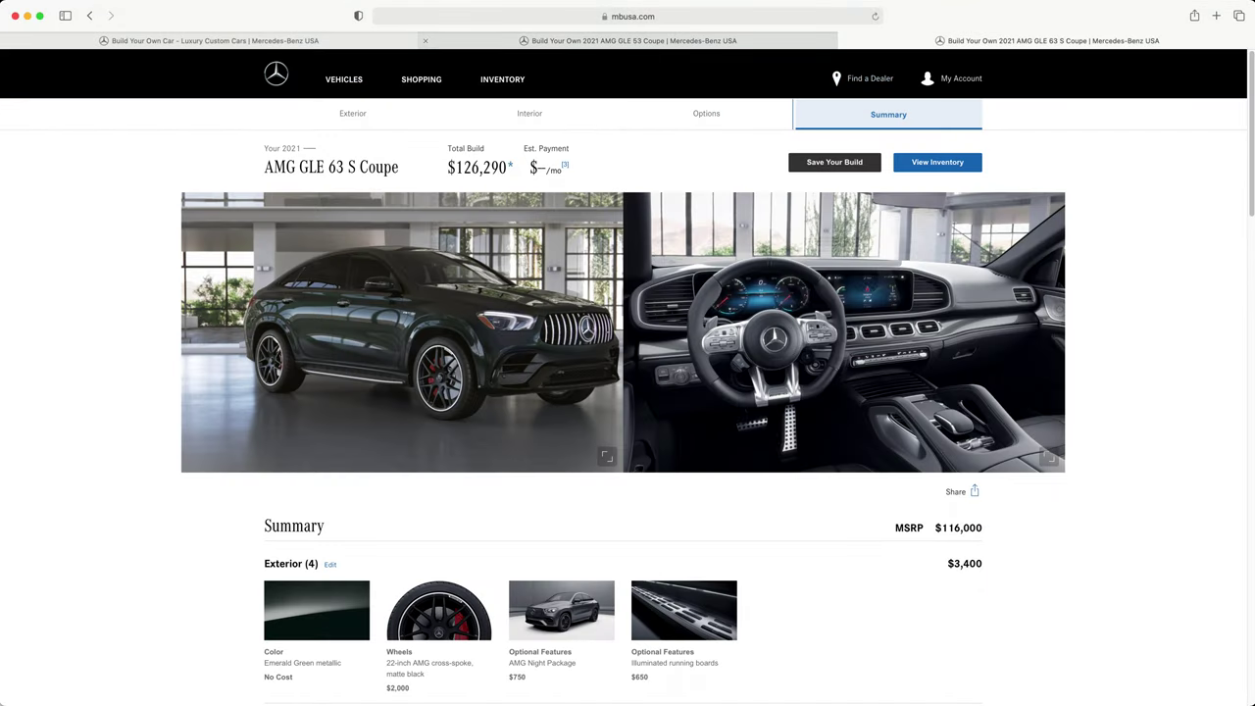
Review the GLE 63 S Coupe's build summary, including its total price, selected options and other charges
{"action": "left_click_drag", "start_coordinate": [285, 166], "coordinate": [506, 167]}
{"action": "scroll", "coordinate": [627, 392], "scroll_direction": "down", "scroll_amount": 20}
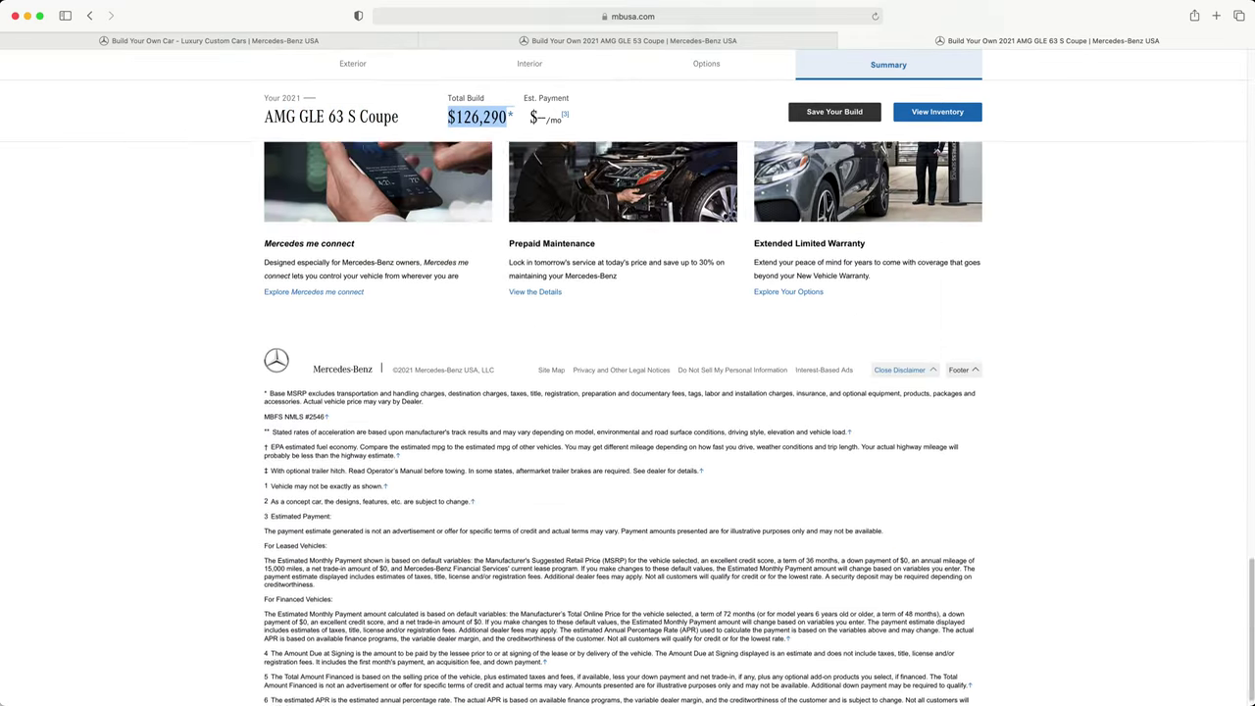
{"action": "scroll", "coordinate": [628, 392], "scroll_direction": "up", "scroll_amount": 15}
{"action": "scroll", "coordinate": [622, 392], "scroll_direction": "up", "scroll_amount": 15}
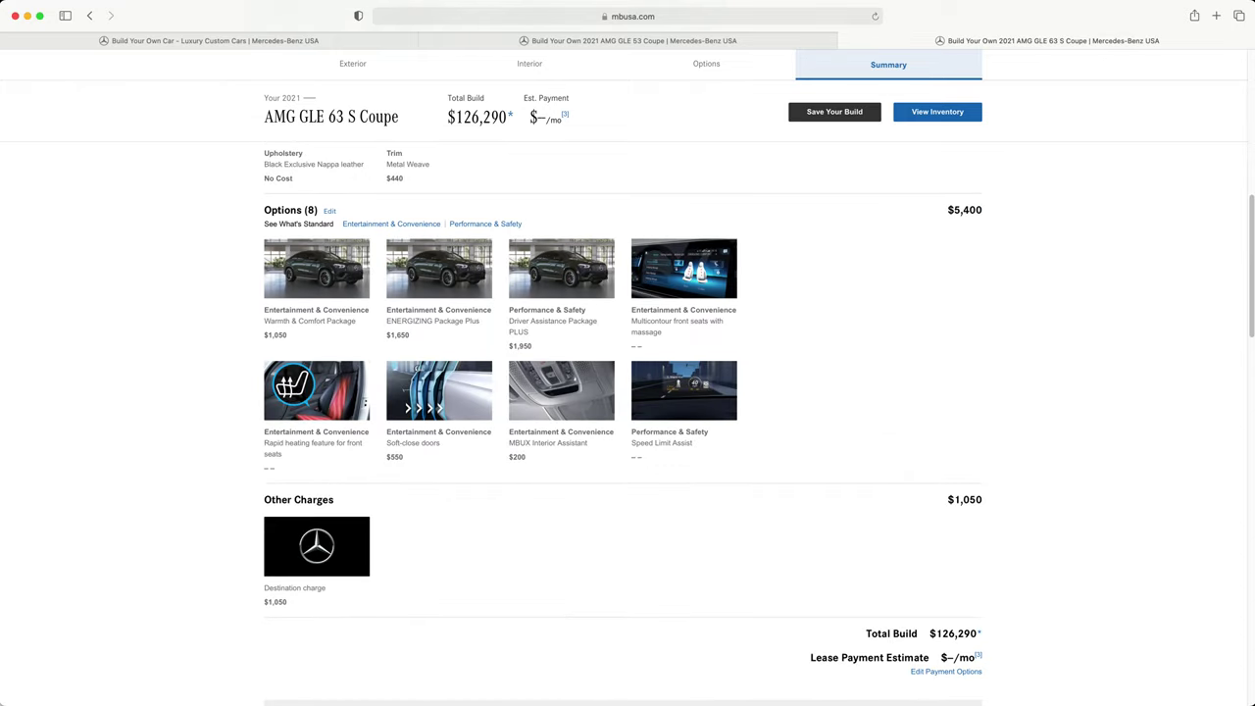
{"action": "scroll", "coordinate": [622, 392], "scroll_direction": "up", "scroll_amount": 3}
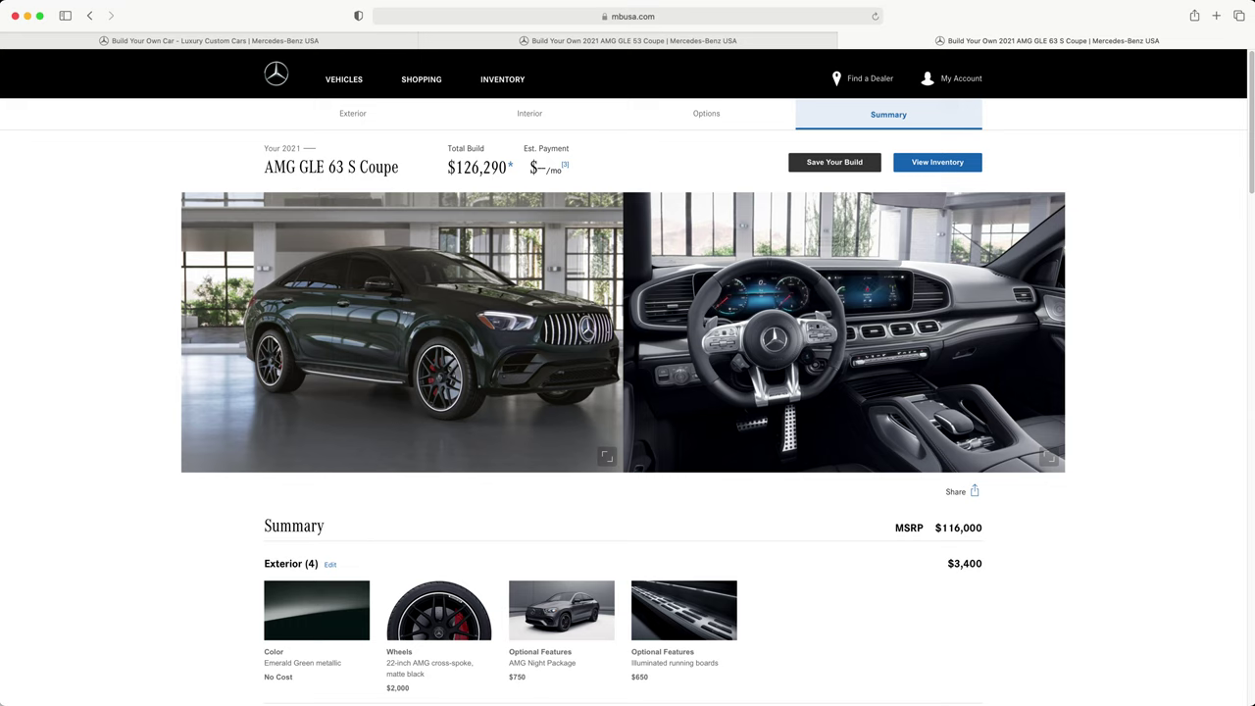
Compare the total build price, MSRP and appearance of the GLE 53 Coupe with the GLE 63 S Coupe in their summaries
{"action": "left_click", "coordinate": [627, 40]}
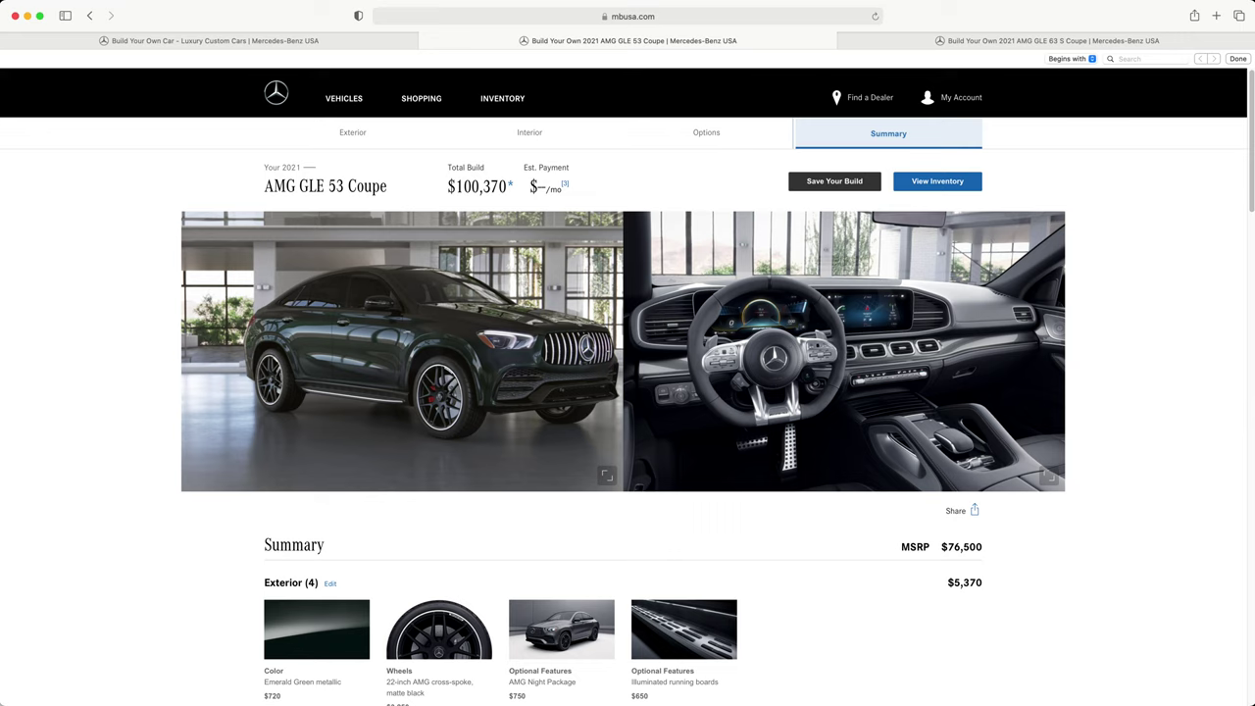
{"action": "left_click_drag", "start_coordinate": [463, 186], "coordinate": [490, 186]}
{"action": "key", "text": "ctrl+Tab"}
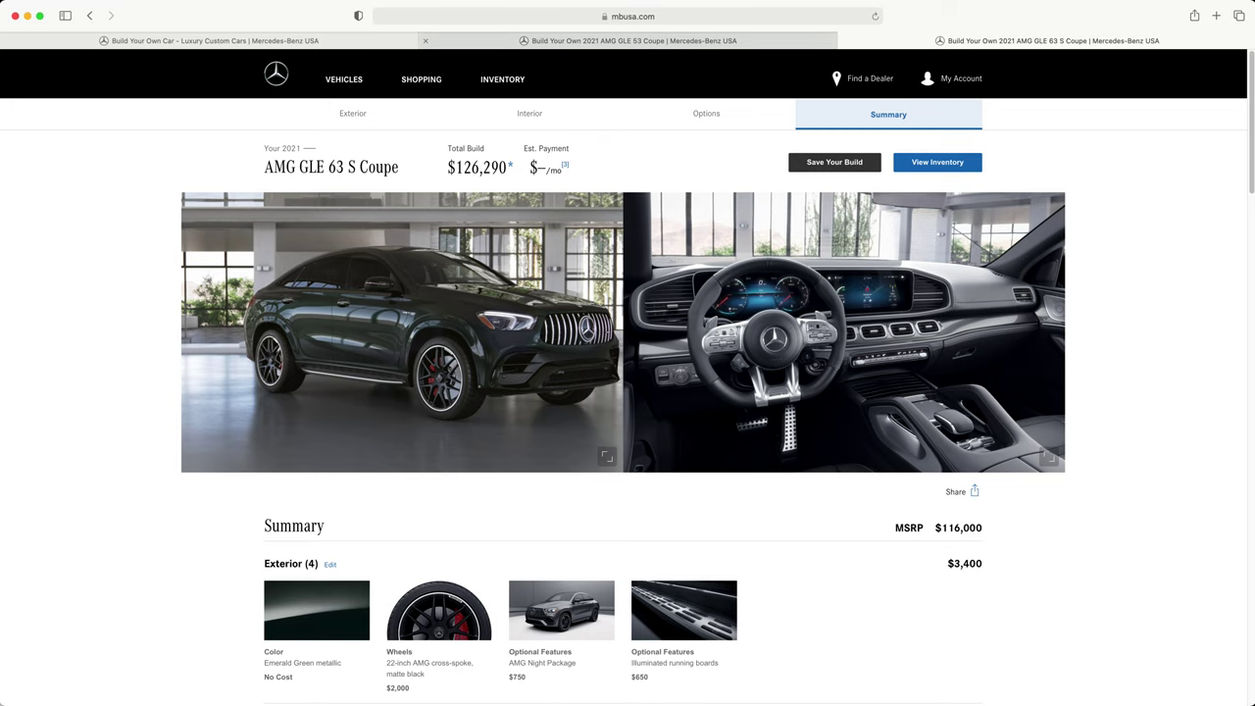
{"action": "left_click", "coordinate": [627, 40]}
{"action": "left_click", "coordinate": [1046, 40]}
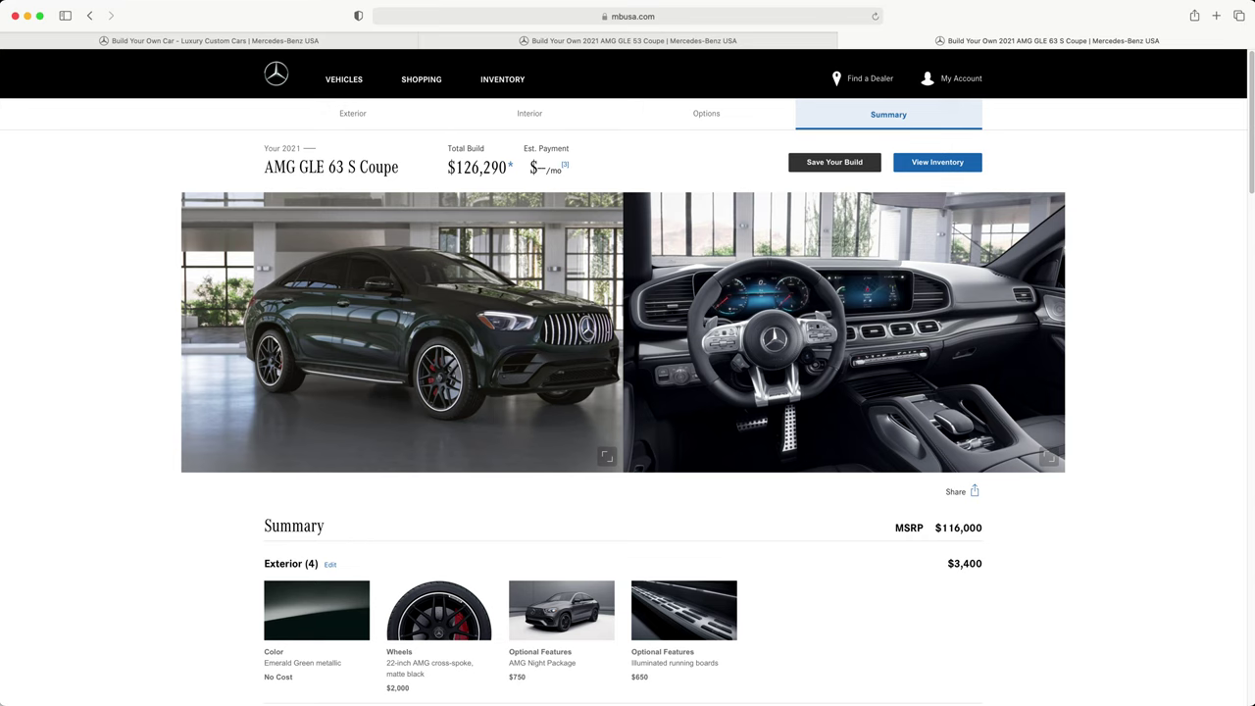
{"action": "key", "text": "ctrl+shift+Tab"}
{"action": "key", "text": "ctrl+Tab"}
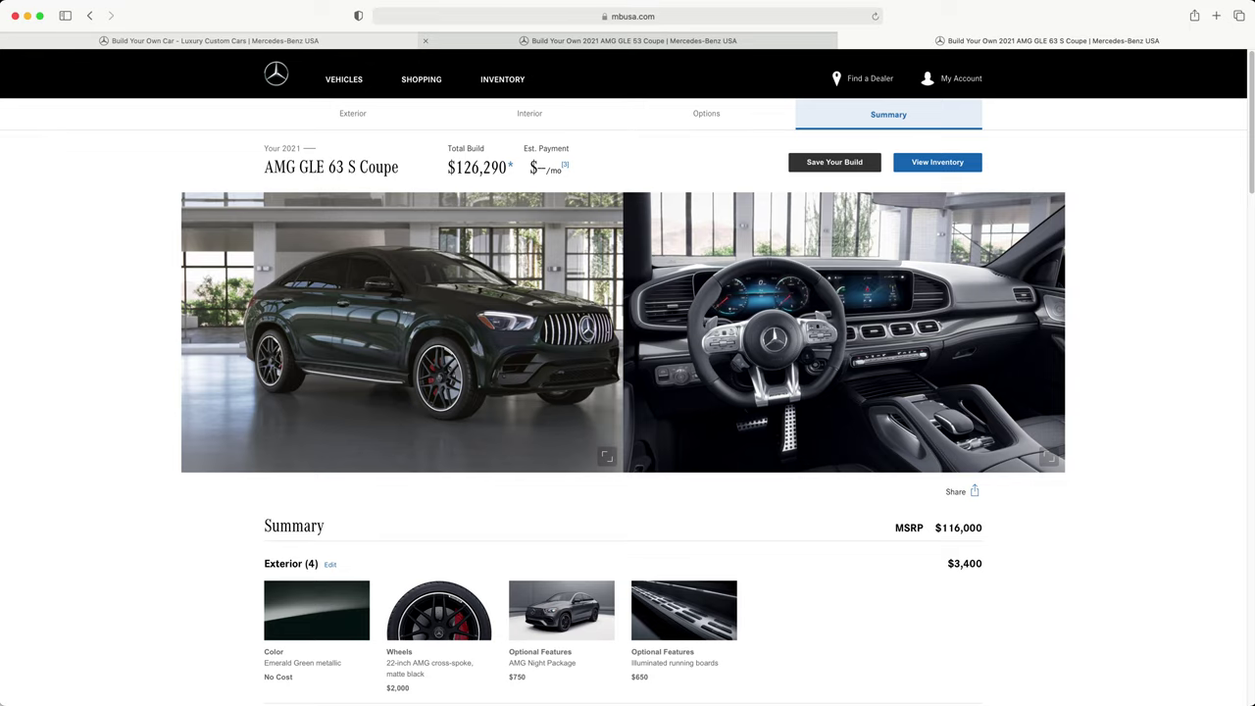
{"action": "left_click", "coordinate": [634, 40]}
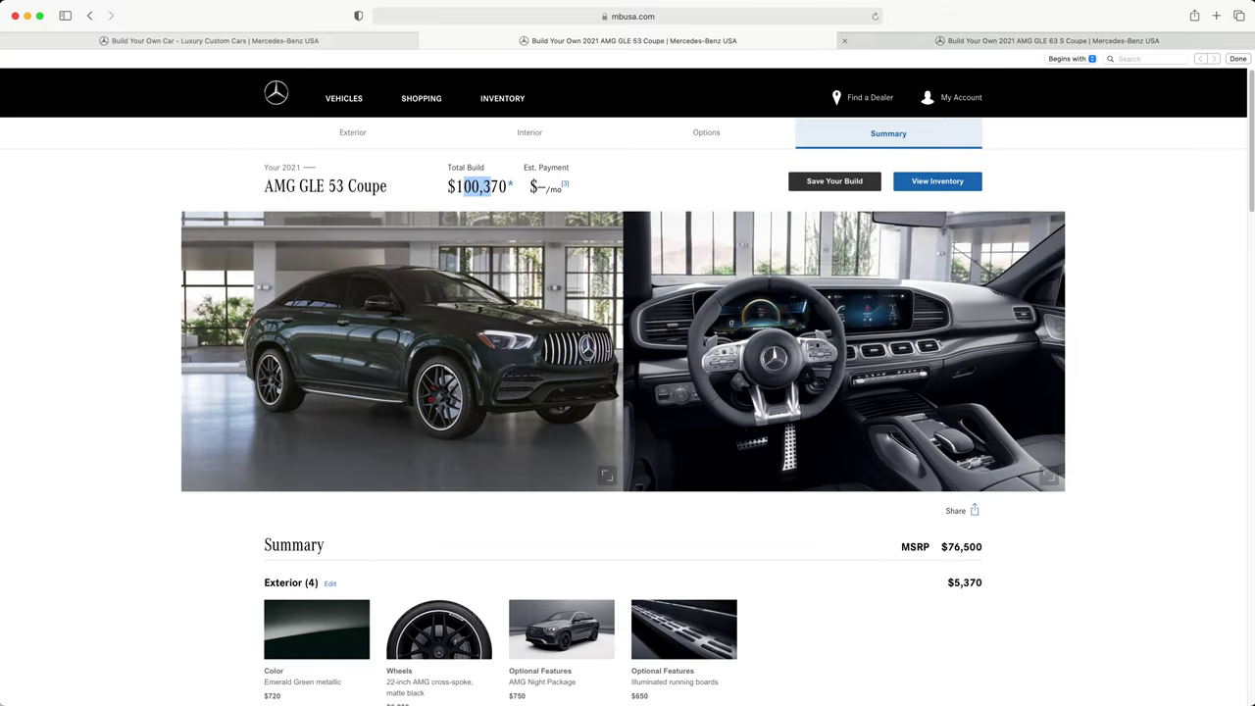
{"action": "left_click", "coordinate": [476, 186]}
{"action": "left_click", "coordinate": [1046, 40]}
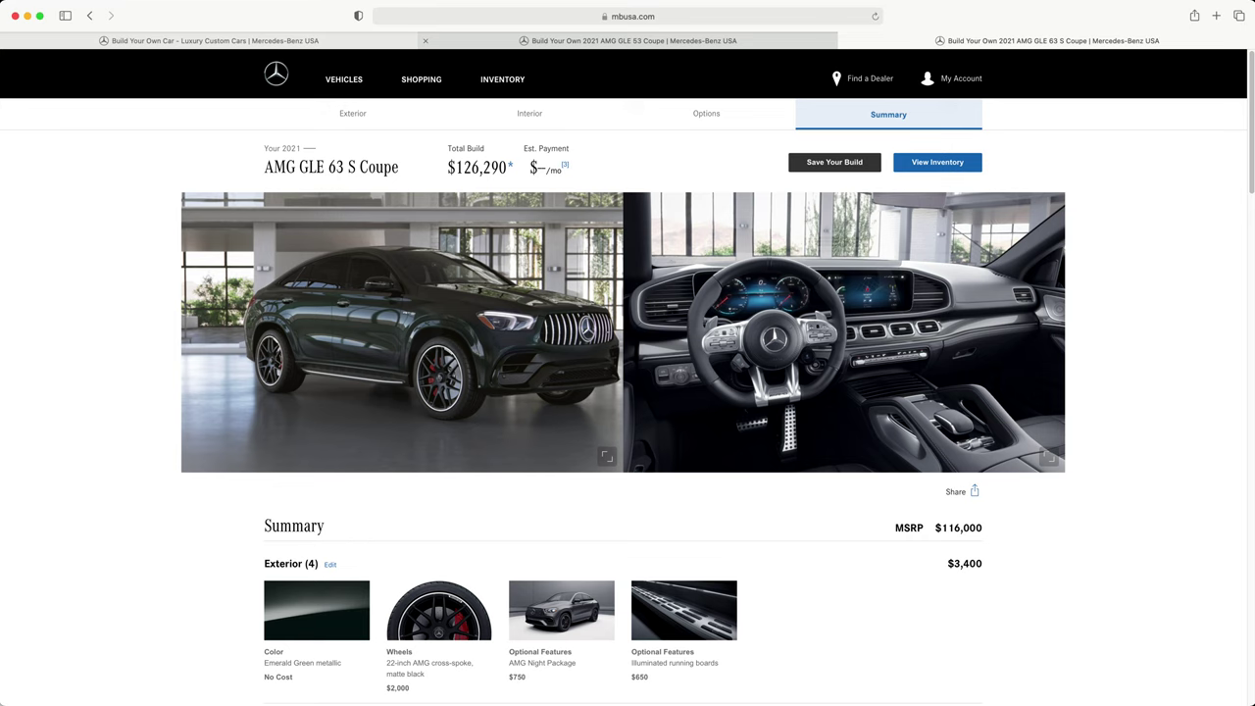
{"action": "left_click", "coordinate": [628, 41]}
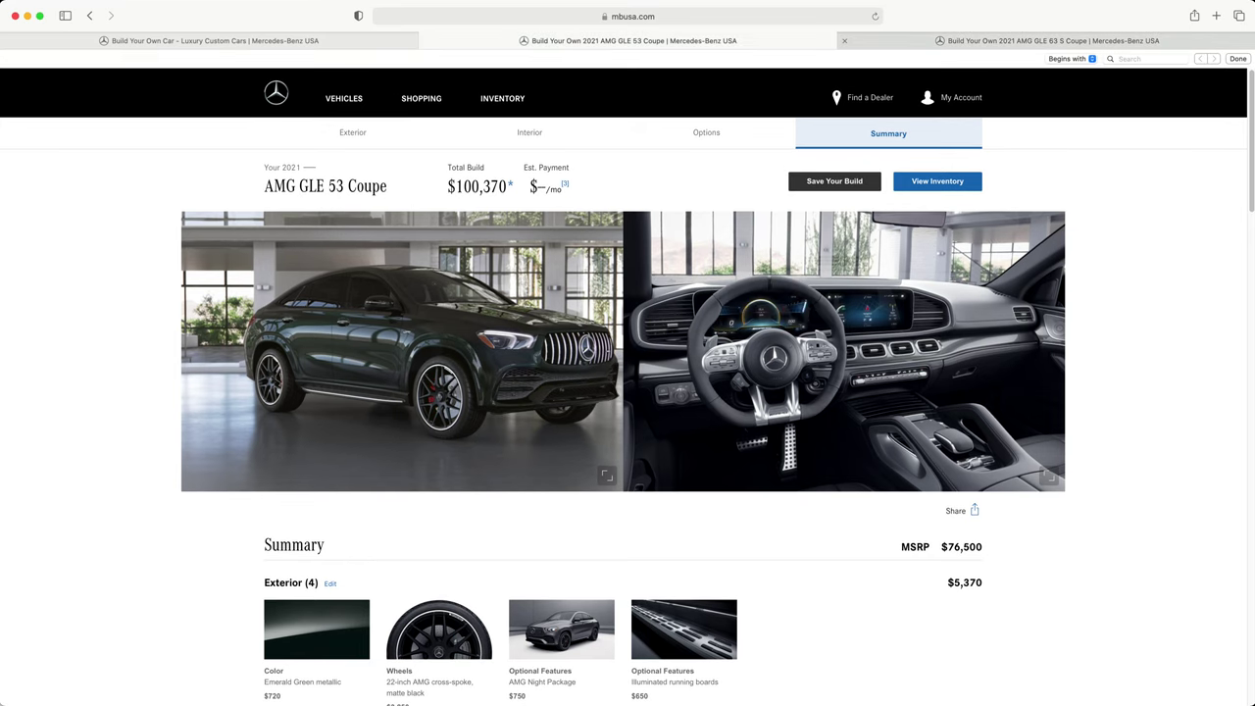
Review the exterior, interior and option selections with their prices in the GLE 53 Coupe's build summary
{"action": "scroll", "coordinate": [627, 392], "scroll_direction": "down", "scroll_amount": 5}
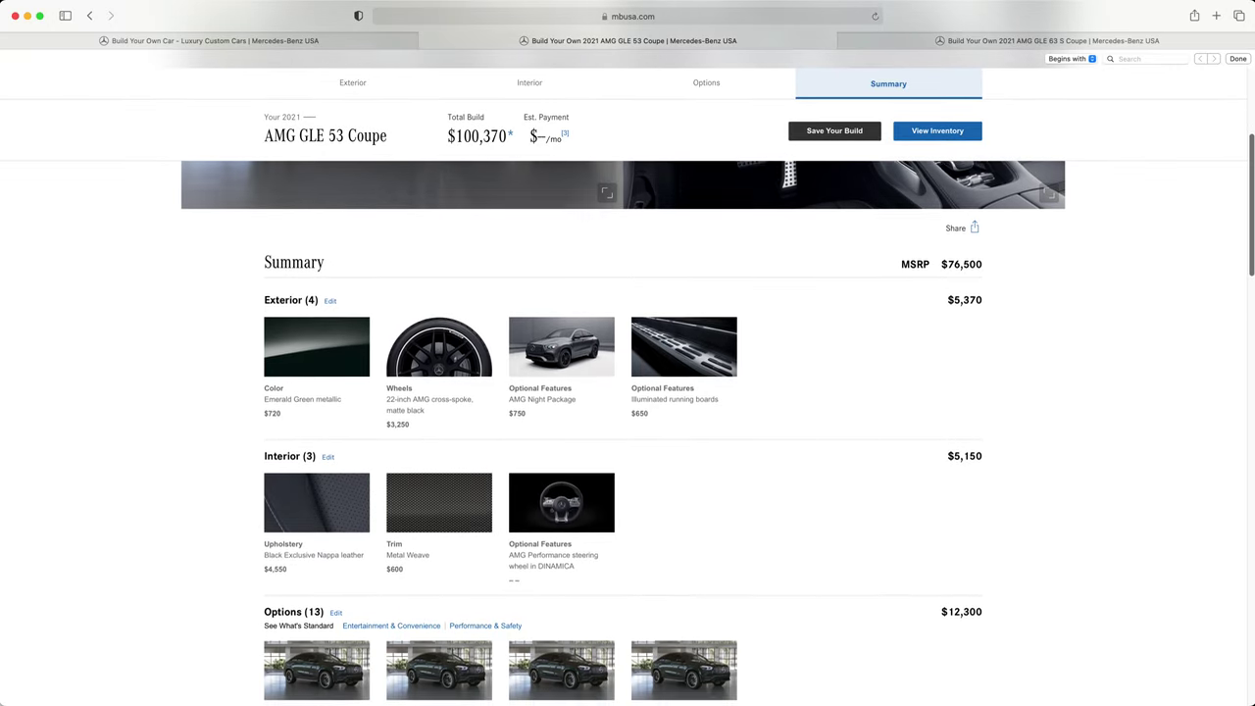
{"action": "scroll", "coordinate": [627, 392], "scroll_direction": "down", "scroll_amount": 5}
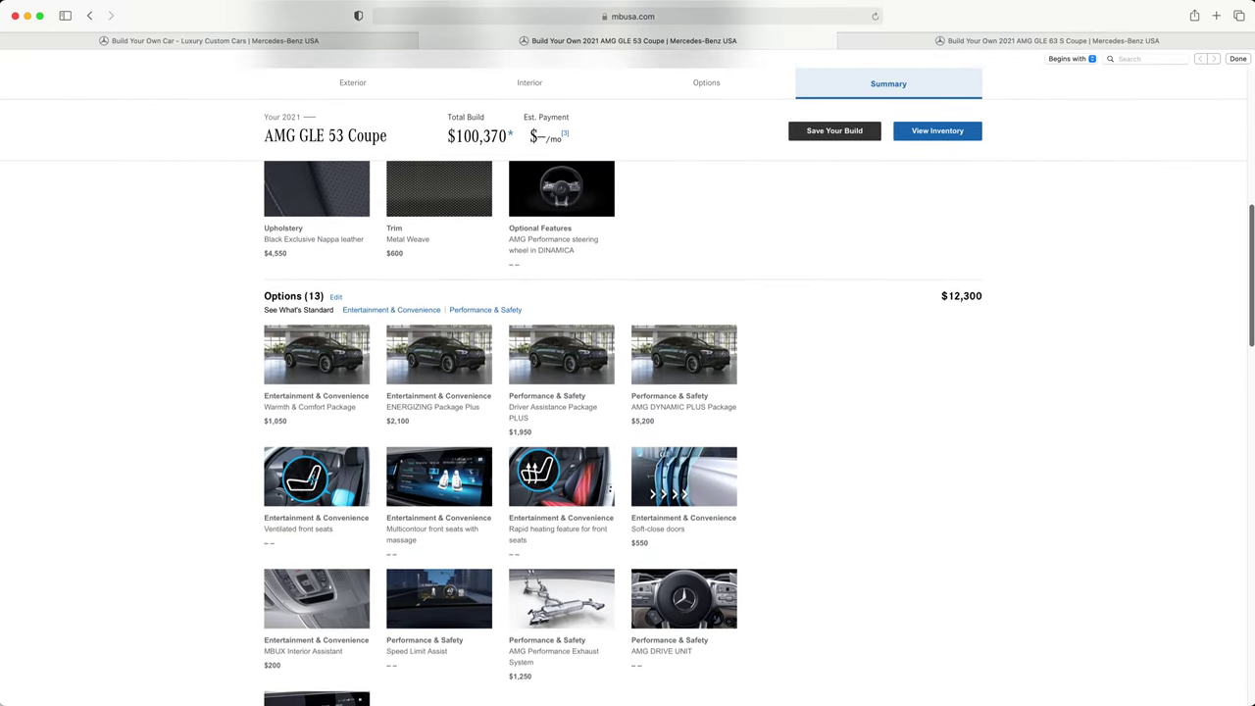
{"action": "scroll", "coordinate": [627, 392], "scroll_direction": "down", "scroll_amount": 2}
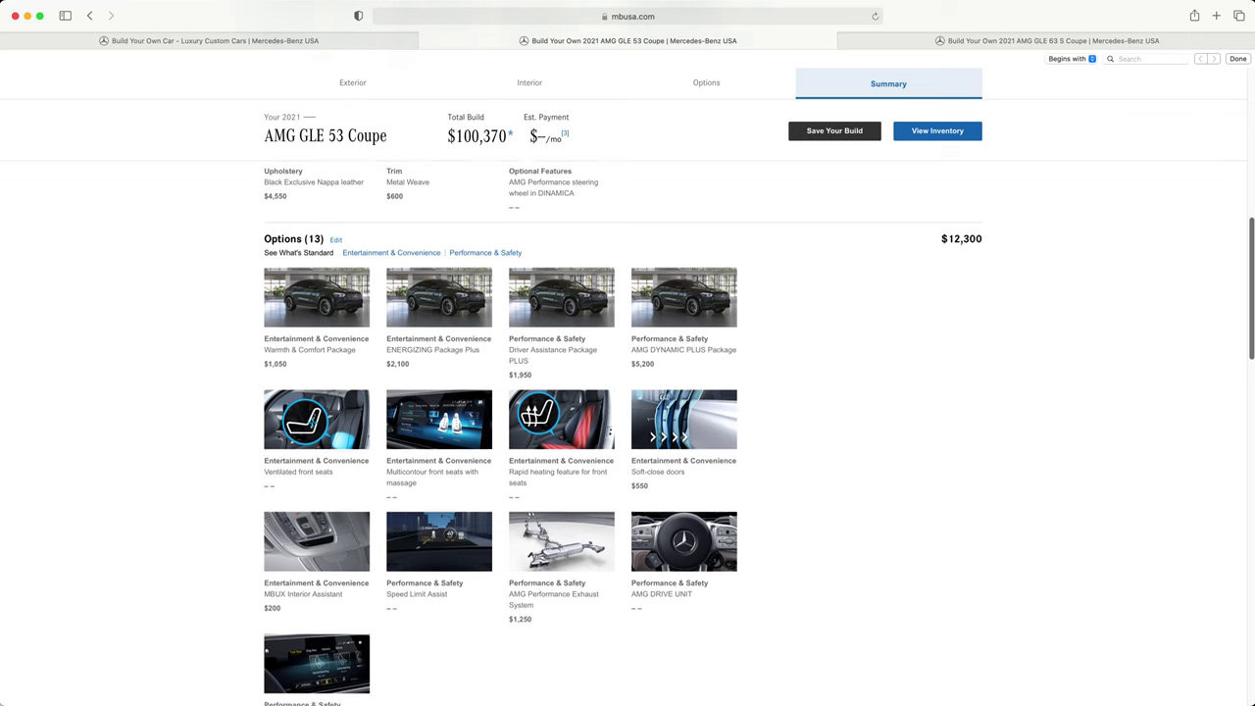
Finish checking the GLE 53 Coupe's option list and return to the vehicle images and total build price in its summary
{"action": "scroll", "coordinate": [628, 392], "scroll_direction": "down", "scroll_amount": 3}
{"action": "scroll", "coordinate": [627, 392], "scroll_direction": "up", "scroll_amount": 15}
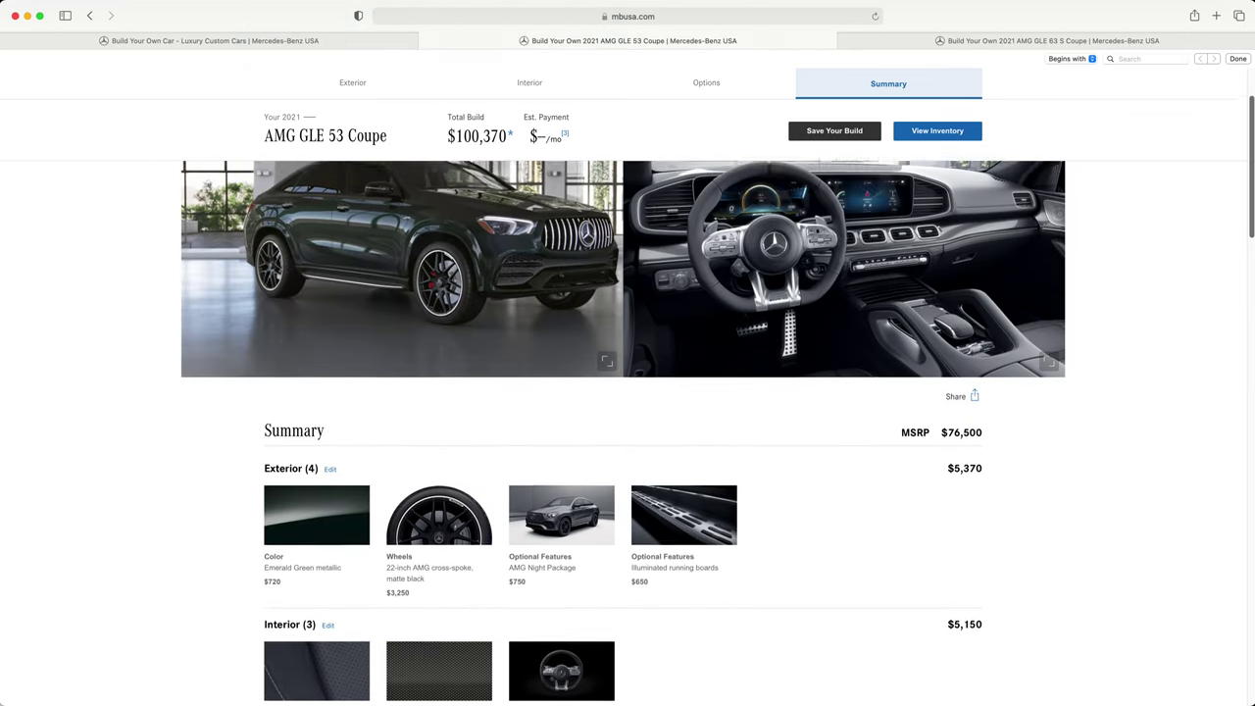
{"action": "scroll", "coordinate": [628, 392], "scroll_direction": "up", "scroll_amount": 3}
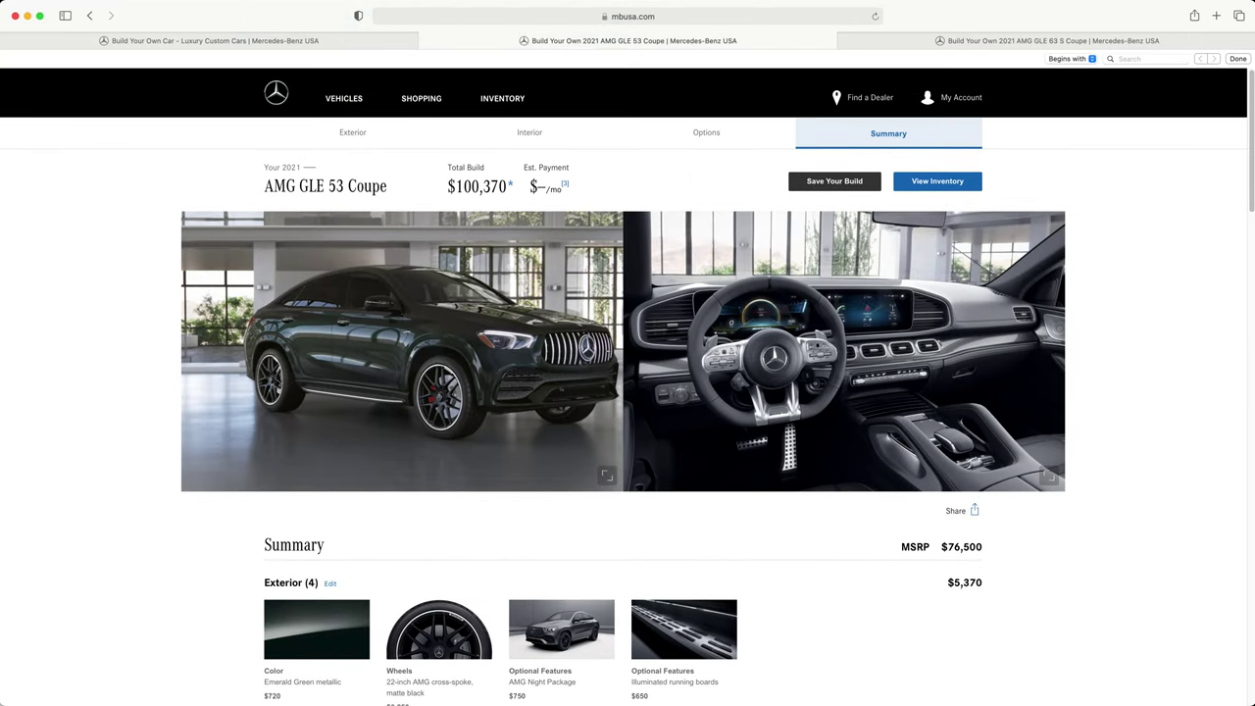
Switch to the GLE 63 S Coupe's build summary and review its exterior, interior, option and other charges for comparison
{"action": "key", "text": "ctrl+Tab"}
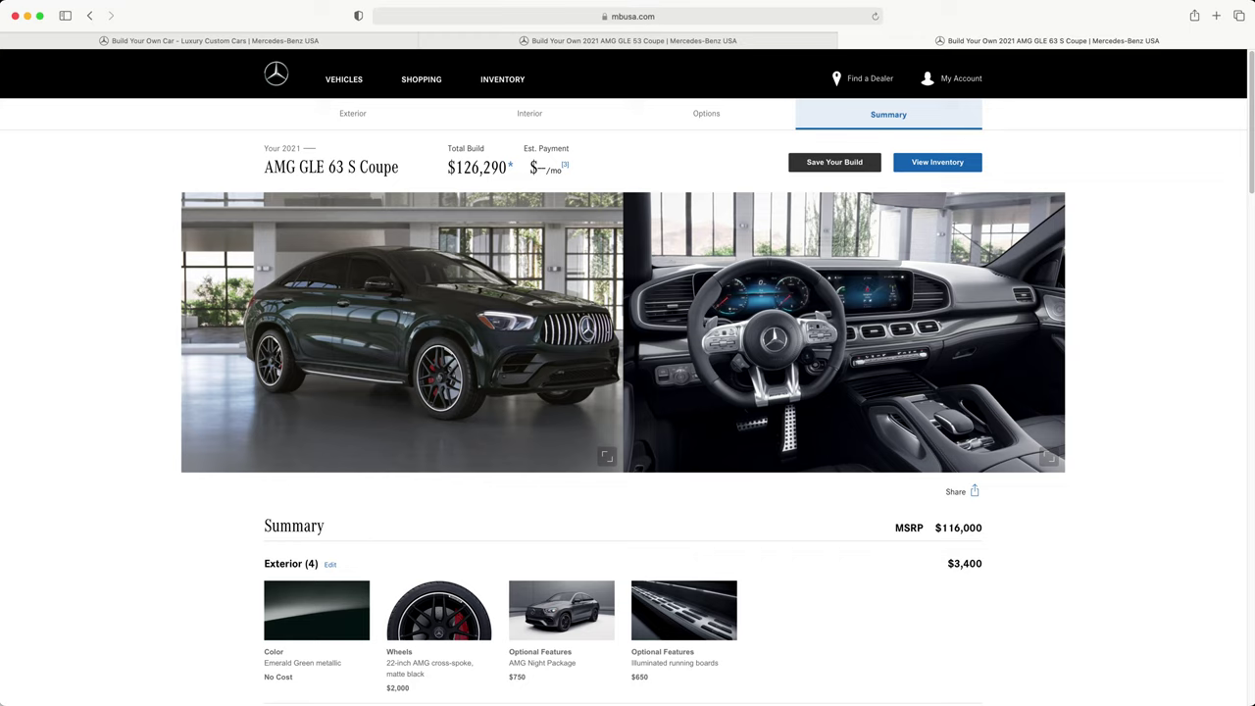
{"action": "scroll", "coordinate": [627, 392], "scroll_direction": "down", "scroll_amount": 4}
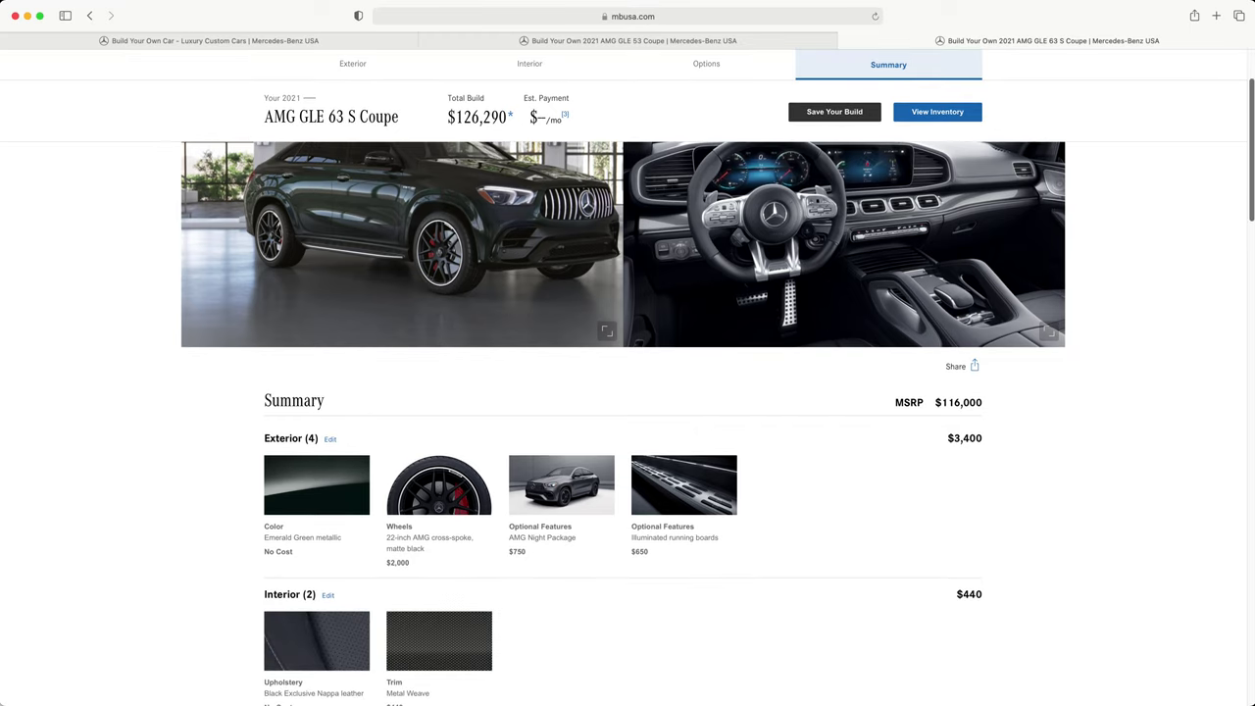
{"action": "scroll", "coordinate": [627, 392], "scroll_direction": "down", "scroll_amount": 6}
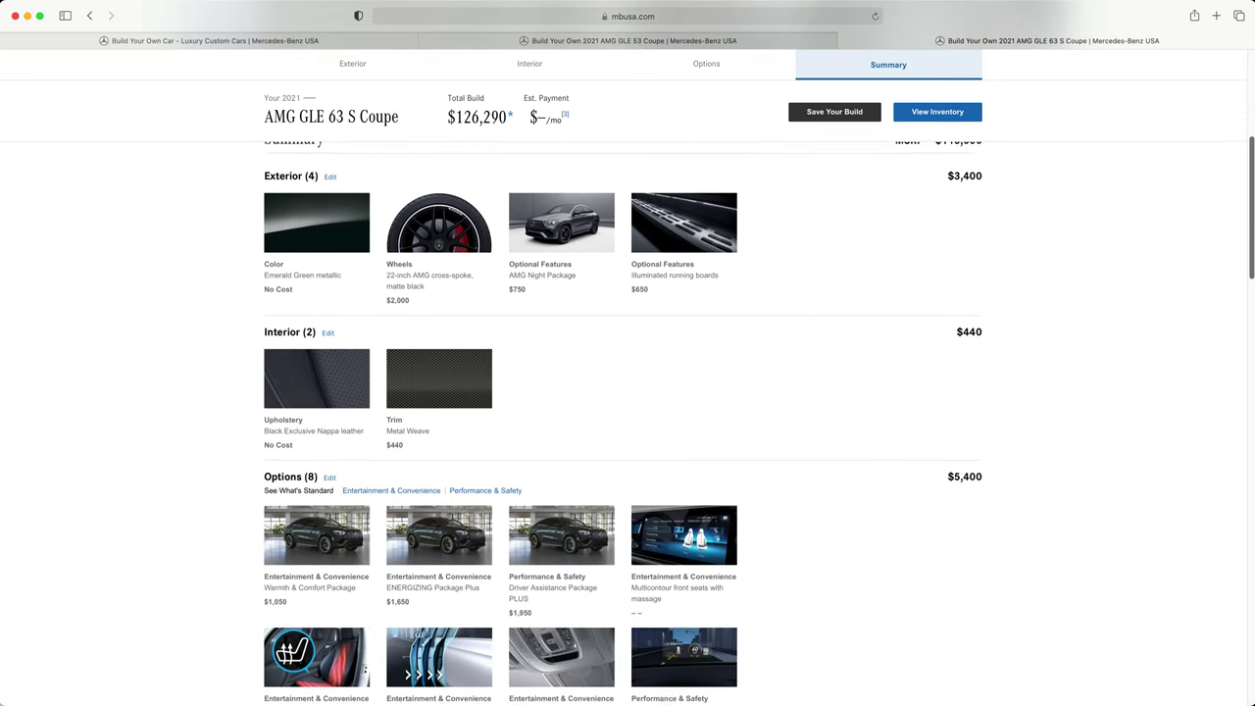
{"action": "scroll", "coordinate": [627, 392], "scroll_direction": "down", "scroll_amount": 4}
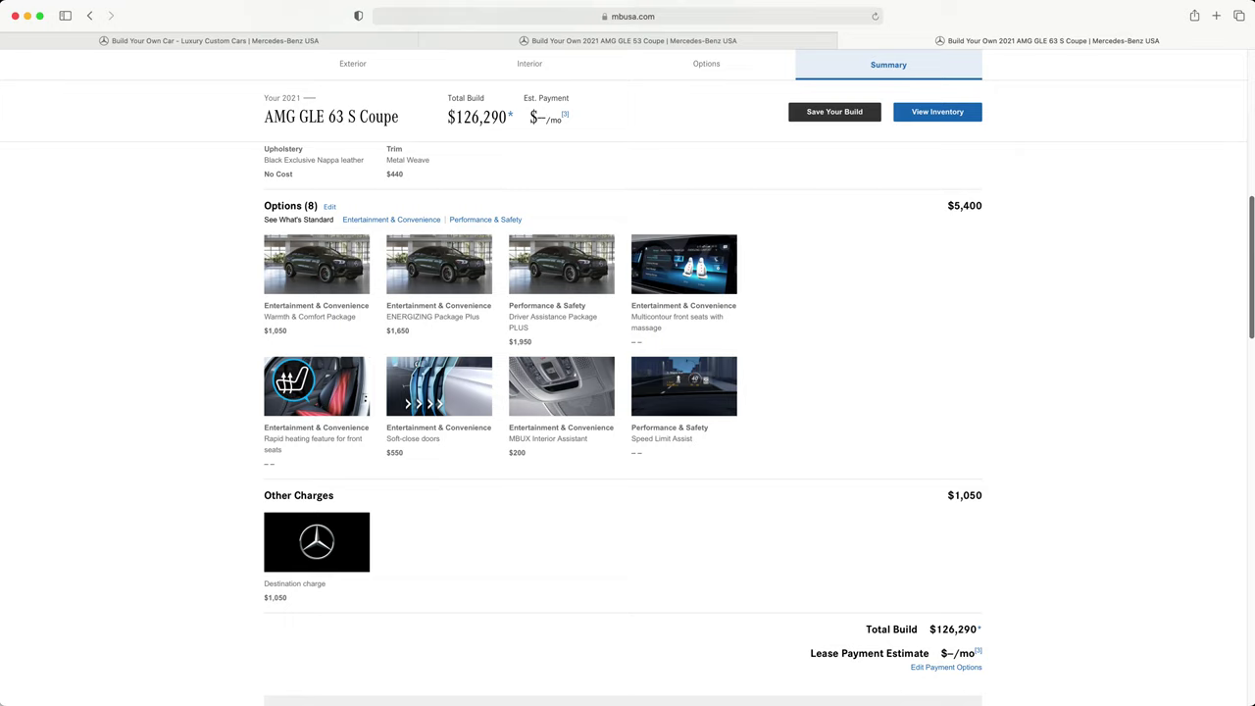
{"action": "scroll", "coordinate": [628, 392], "scroll_direction": "up", "scroll_amount": 7}
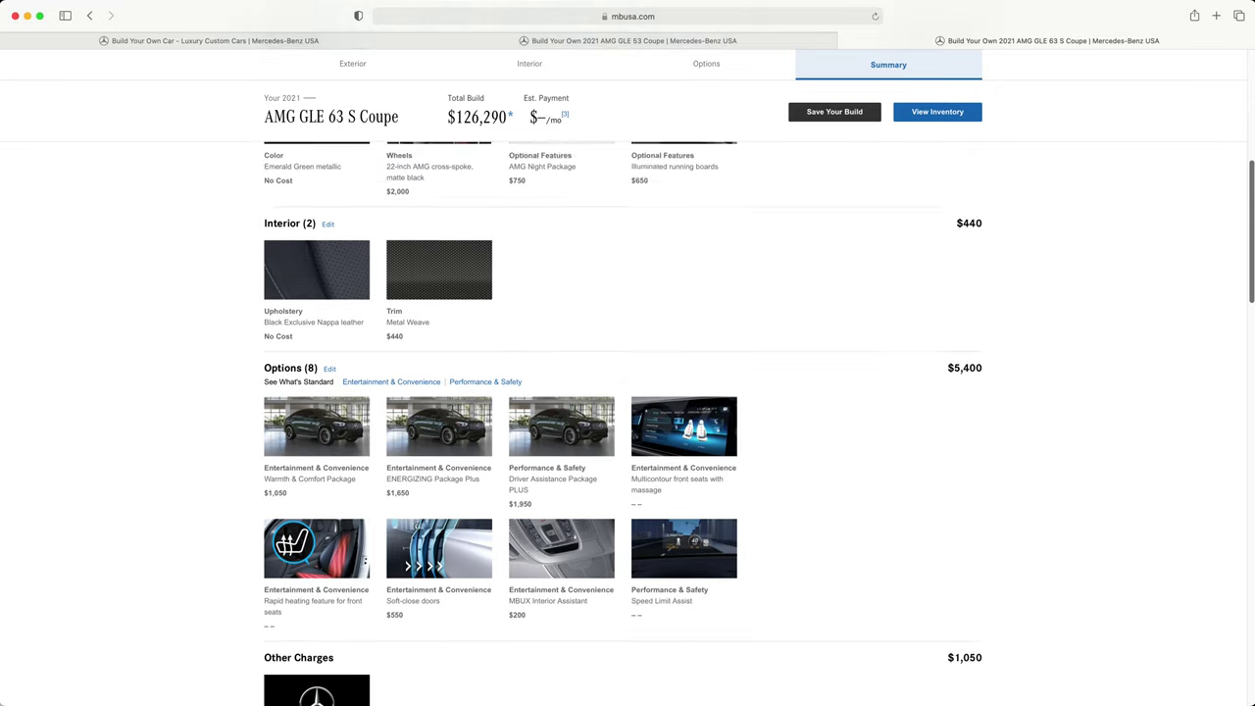
{"action": "scroll", "coordinate": [628, 392], "scroll_direction": "up", "scroll_amount": 6}
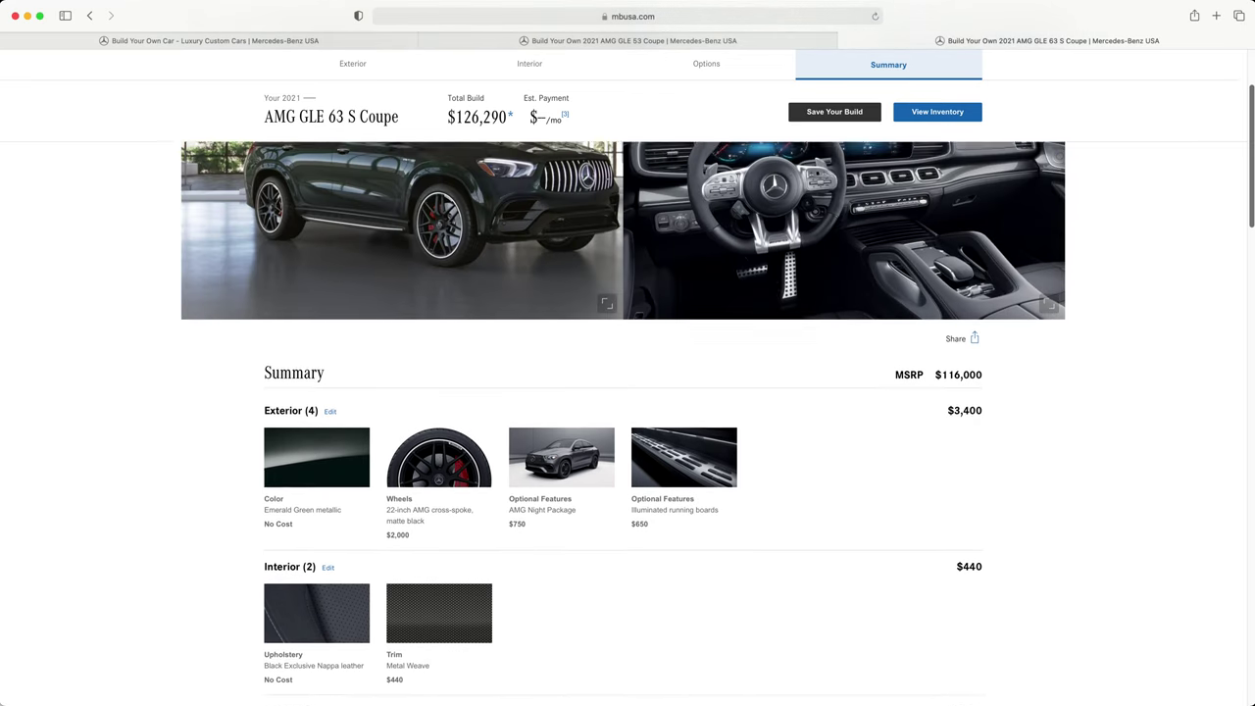
{"action": "scroll", "coordinate": [627, 392], "scroll_direction": "up", "scroll_amount": 2}
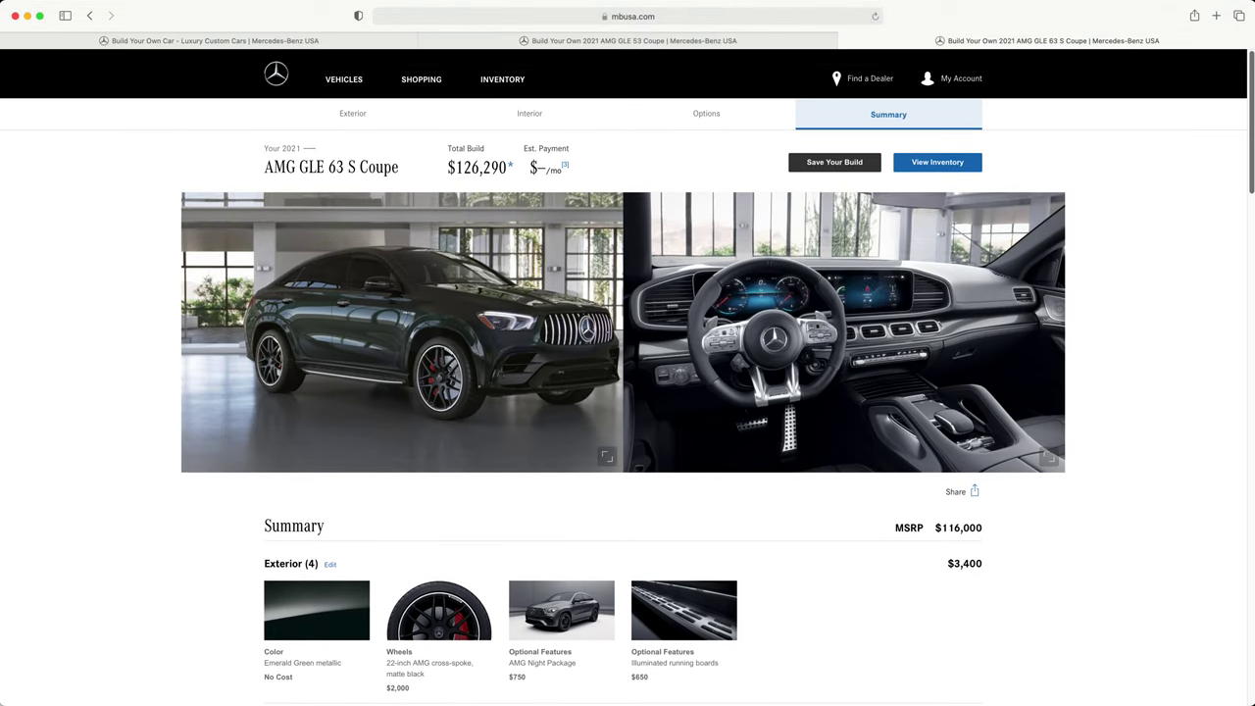